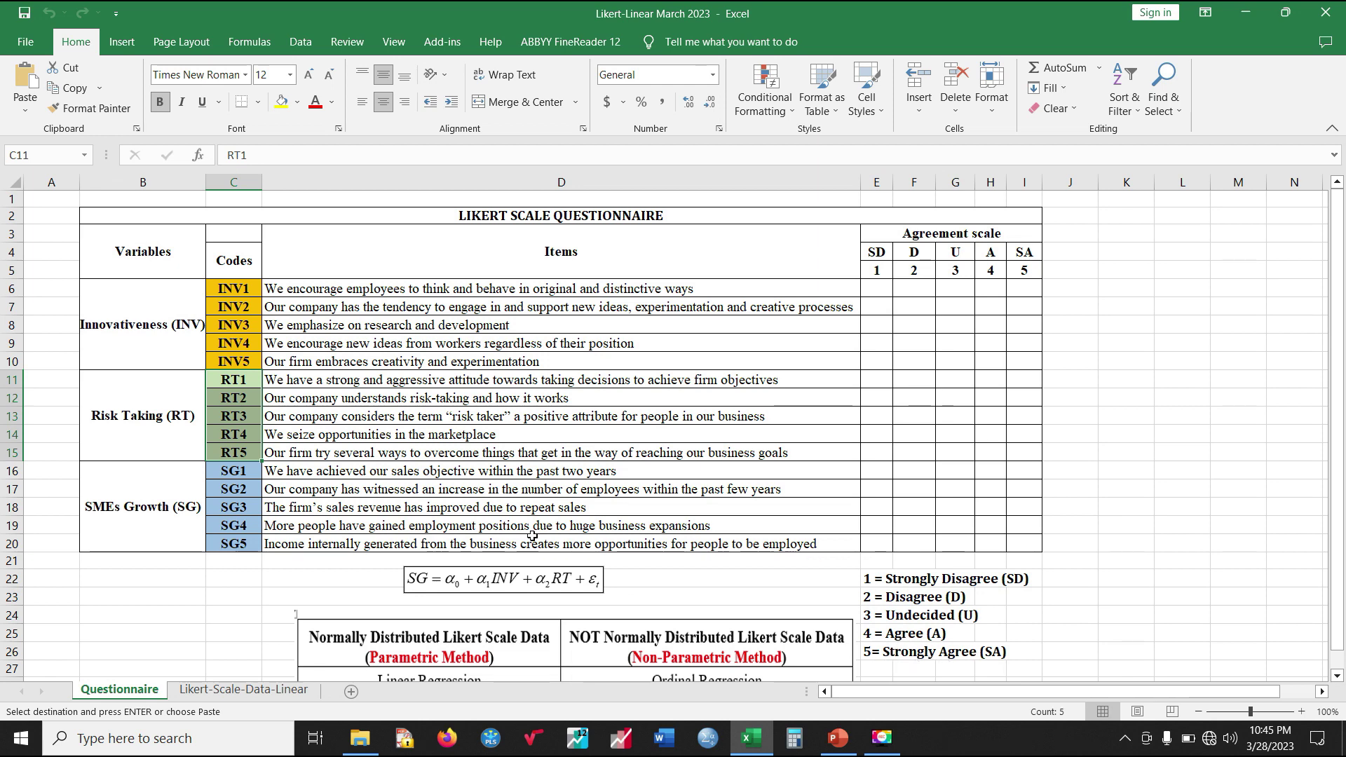
- Review the questionnaire's items, model equation and regression methods table, then compare them with the Likert-Scale-Data-Linear sheet
scroll(530, 537, down, 2)
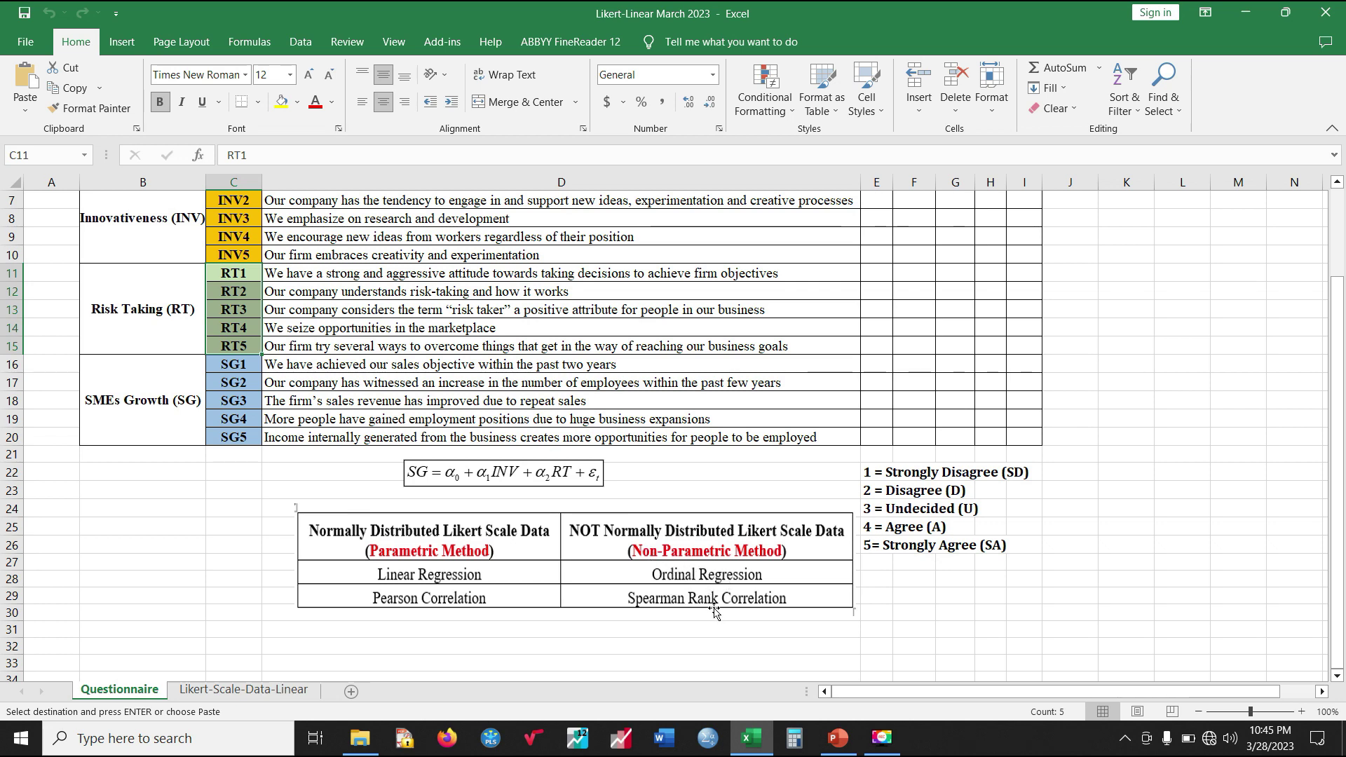
scroll(274, 369, up, 1)
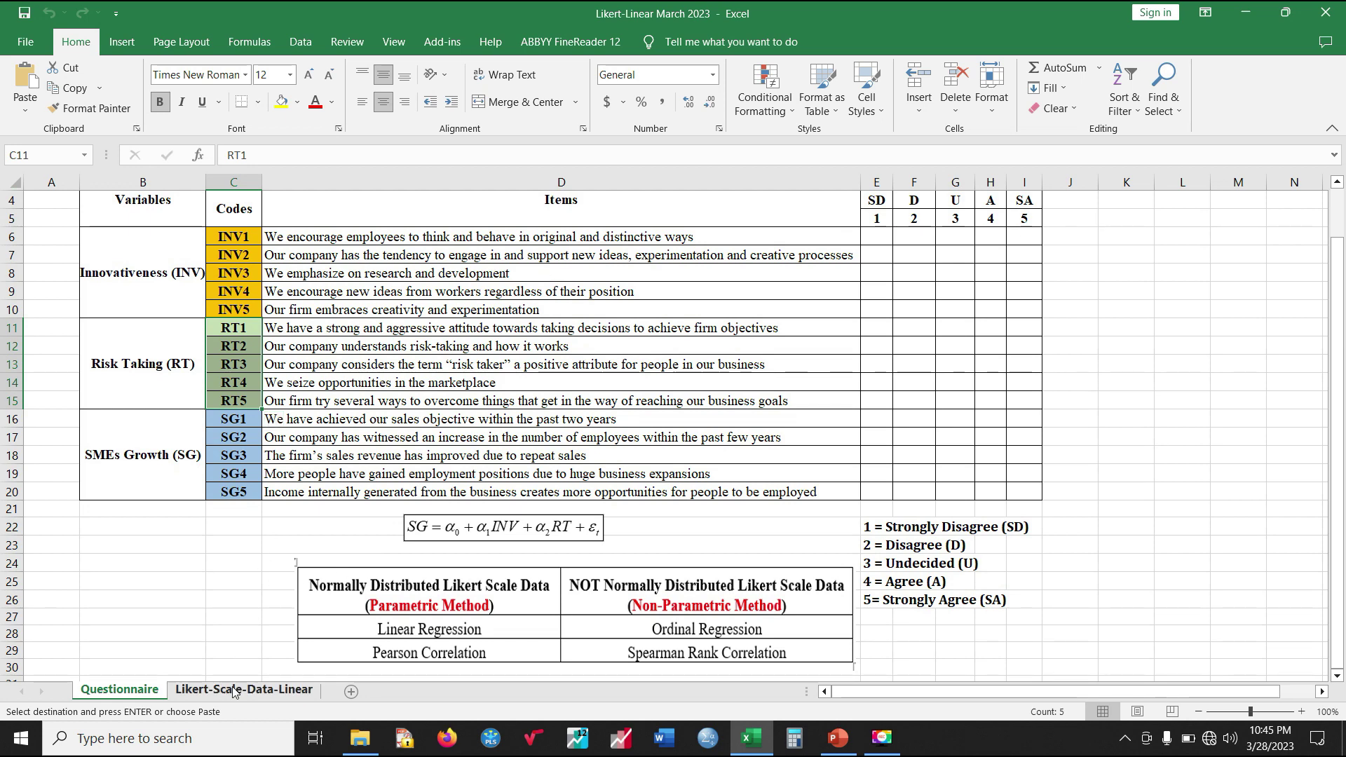
key(ctrl+Page_Down)
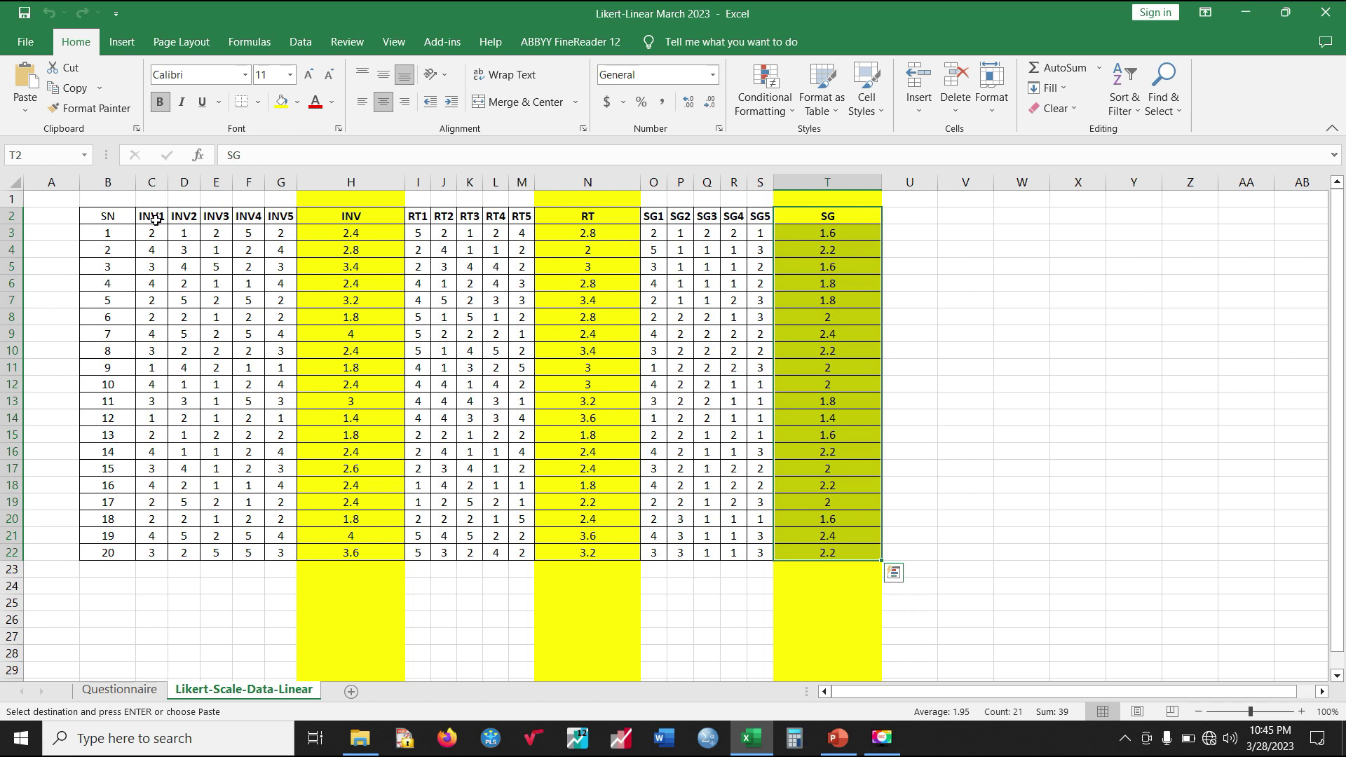
click(137, 692)
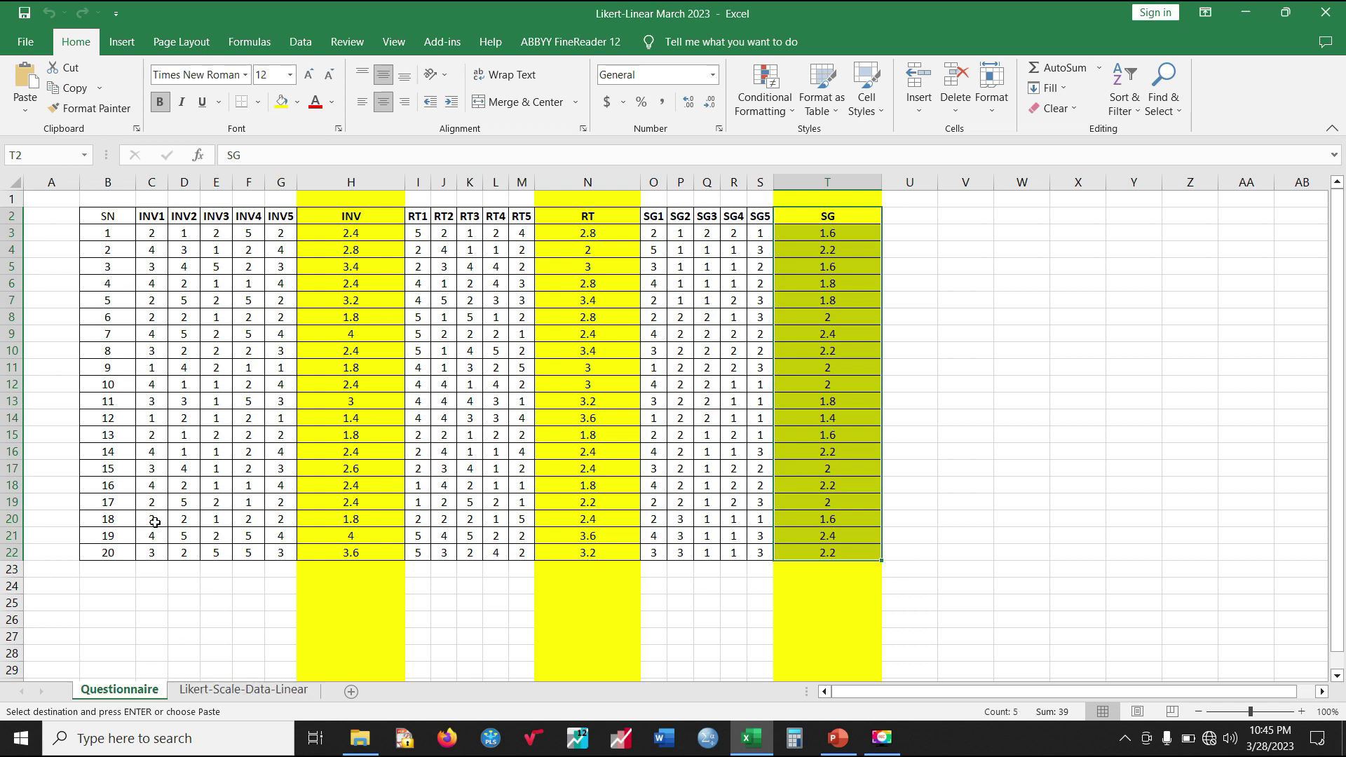
click(243, 691)
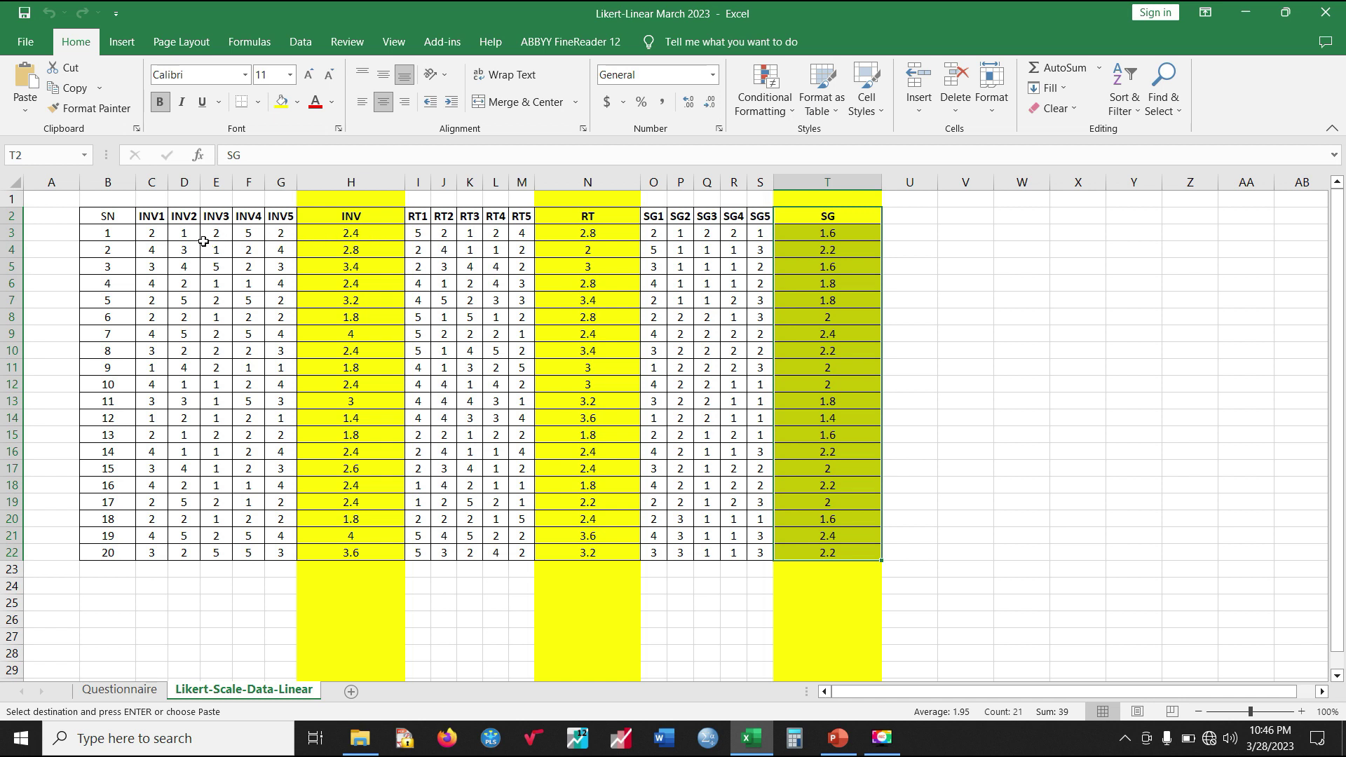
- Examine the averaging formulas in the first INV and RT cells and the item responses they use
click(357, 235)
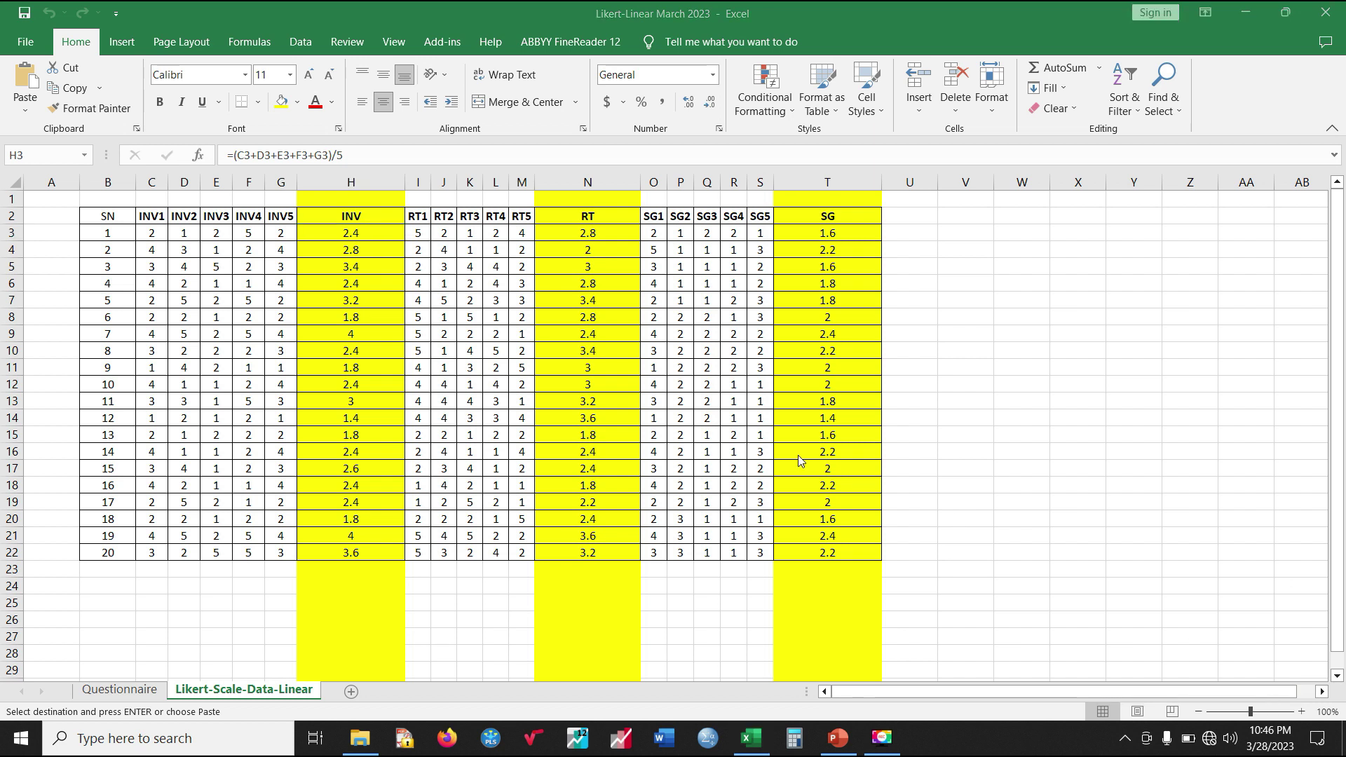
click(366, 238)
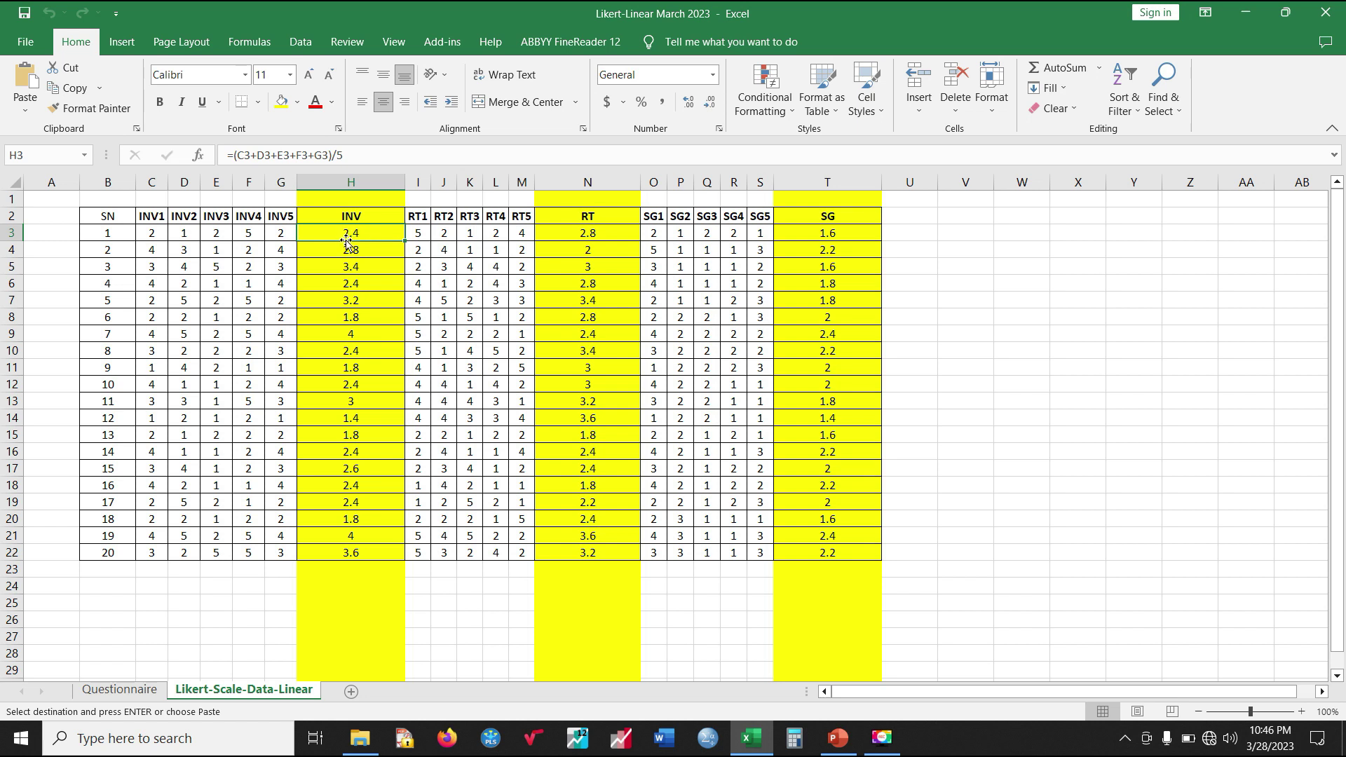
drag(156, 232, 280, 233)
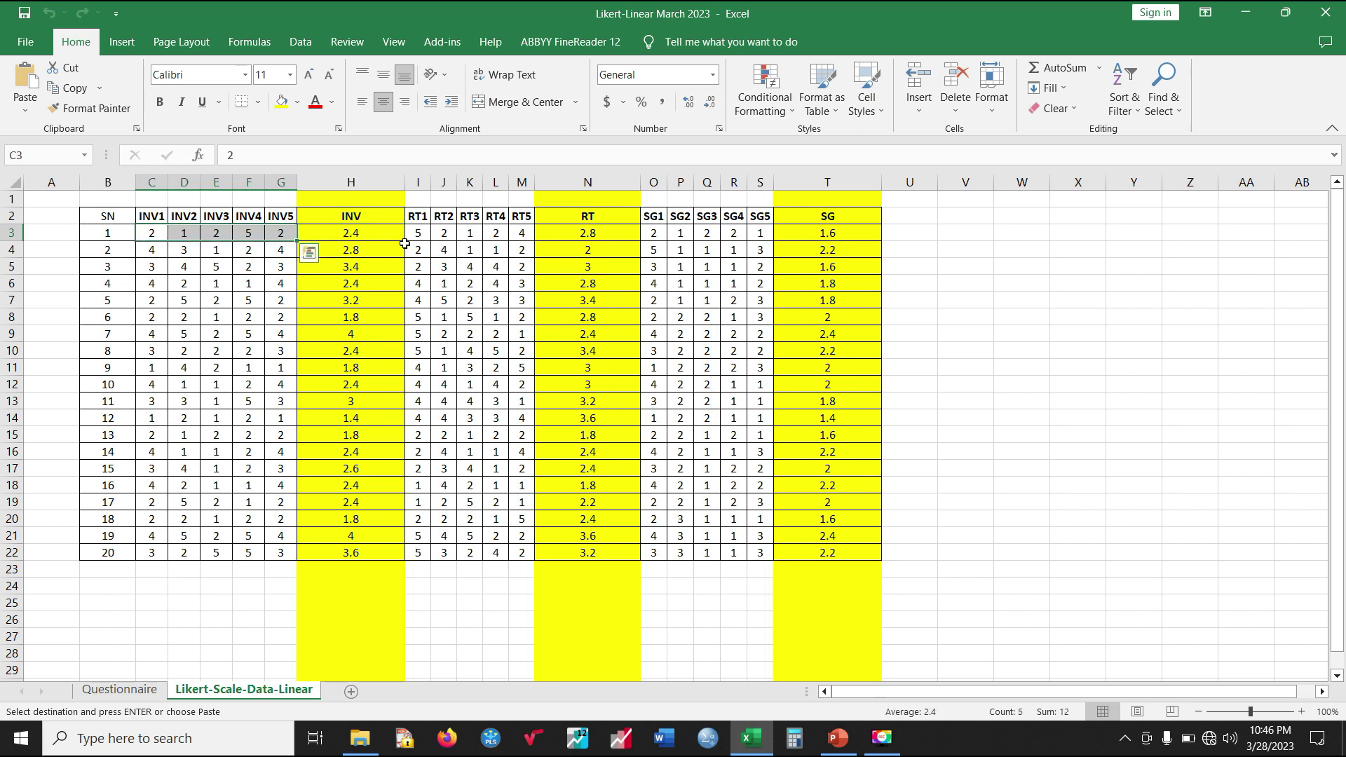
click(369, 237)
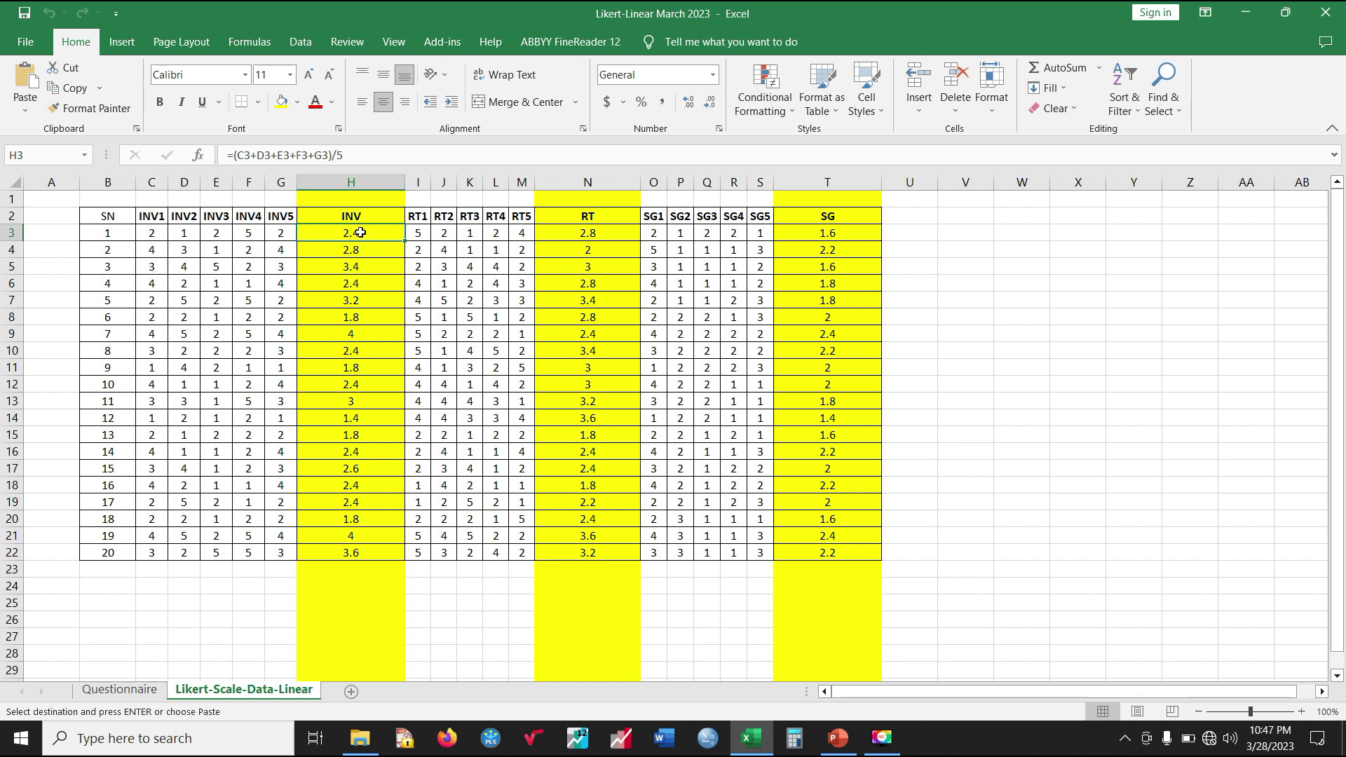
click(593, 233)
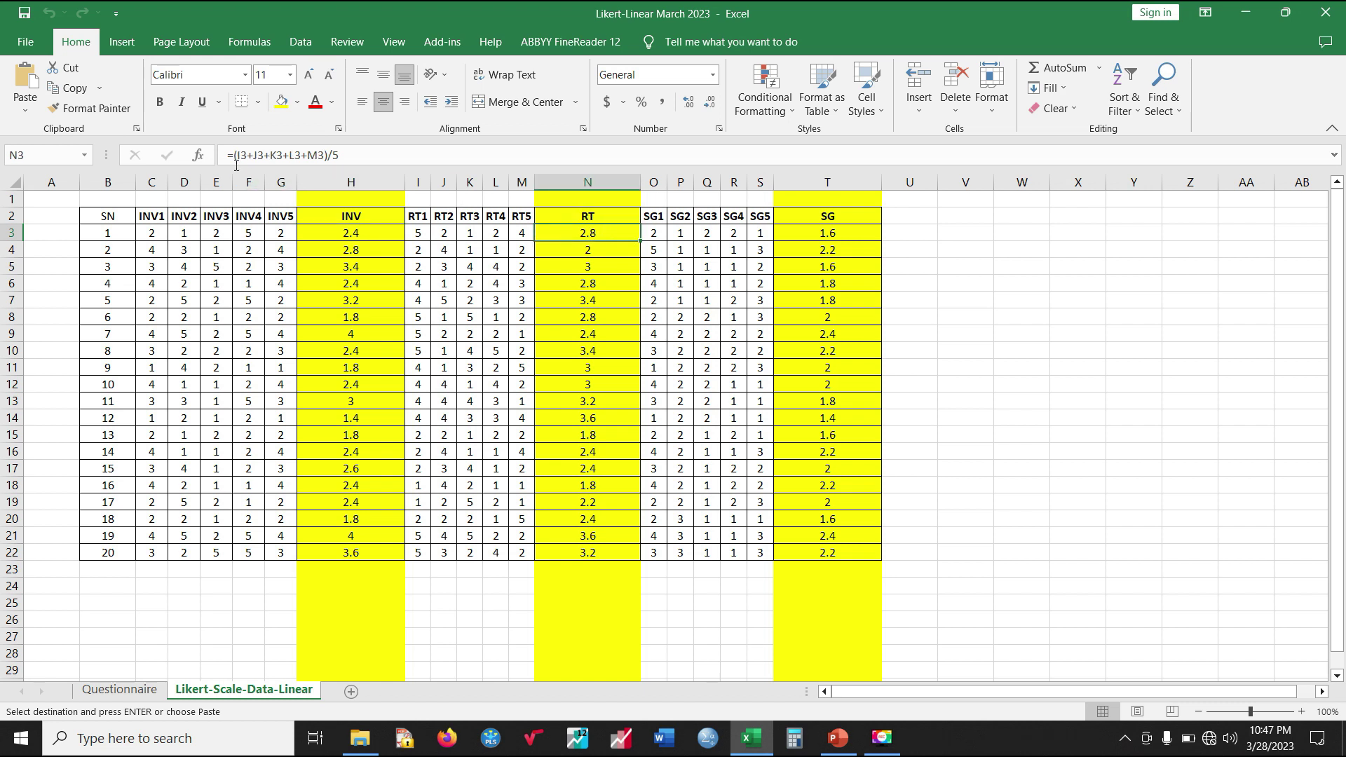
drag(418, 236, 522, 236)
click(563, 233)
click(359, 233)
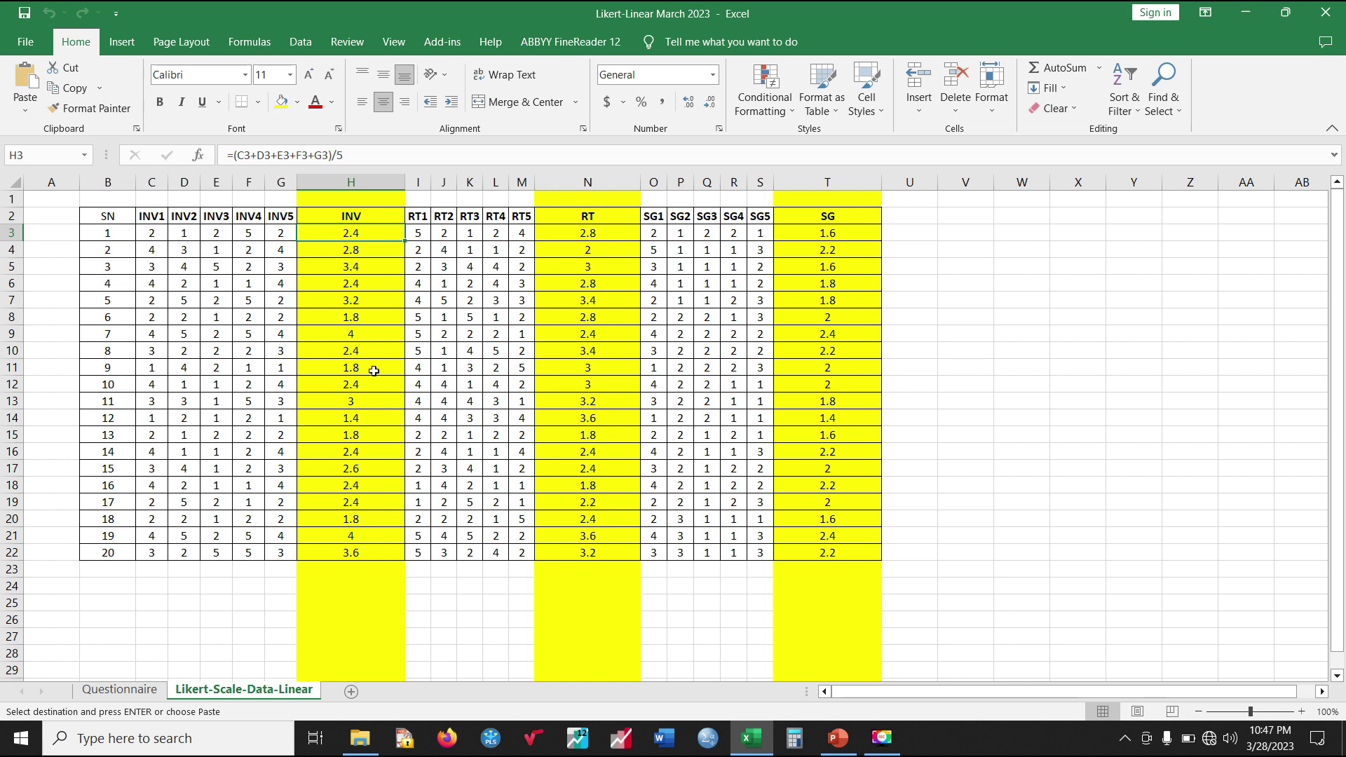
- Switch to EViews and create a new Unstructured / Undated workfile with 20 observations, matching the Excel data
click(579, 738)
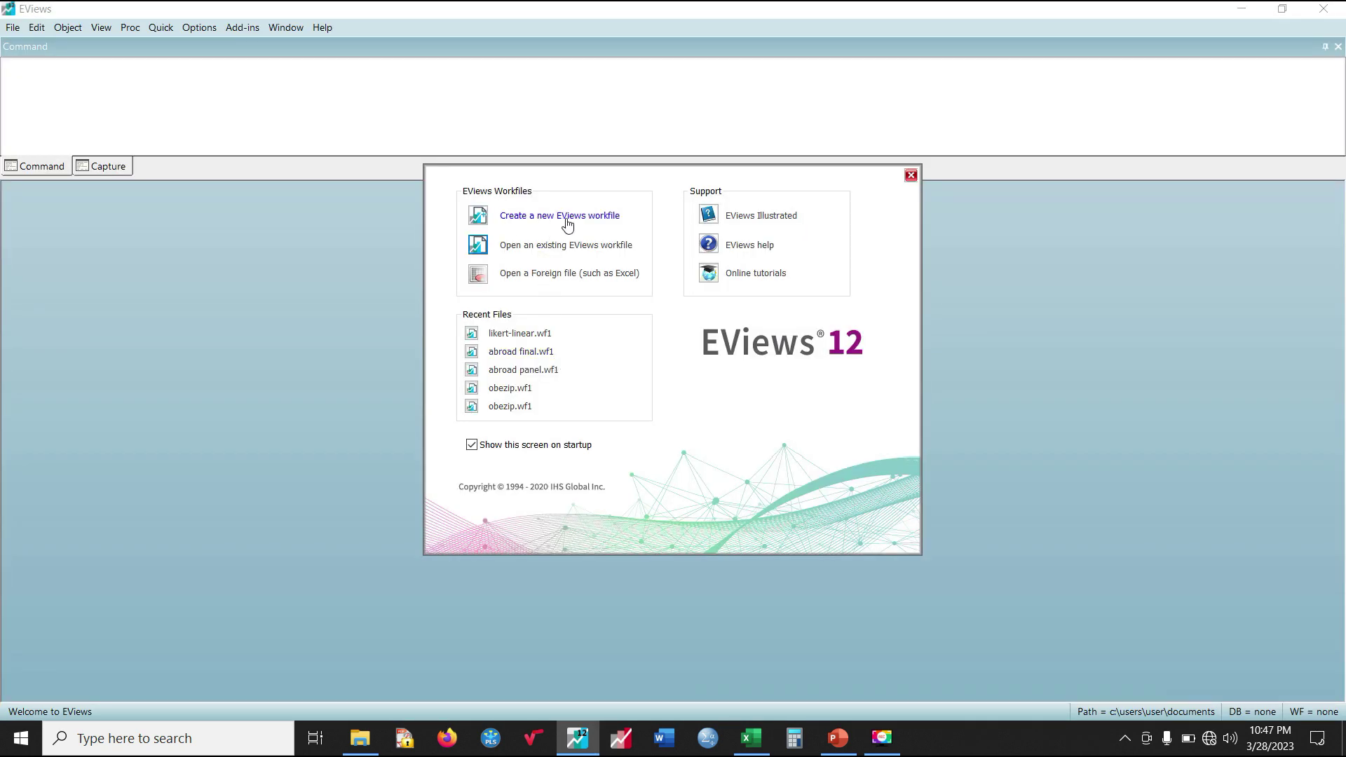
click(568, 223)
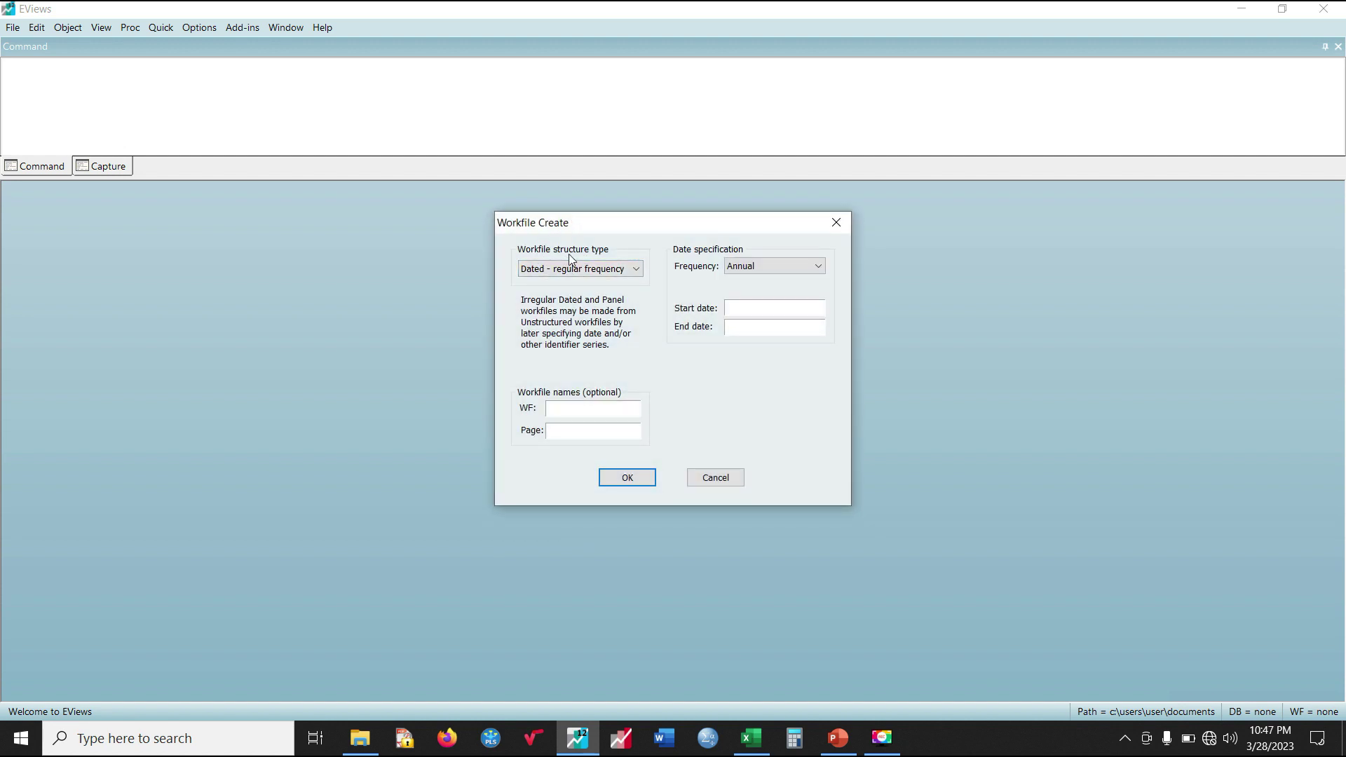
click(588, 272)
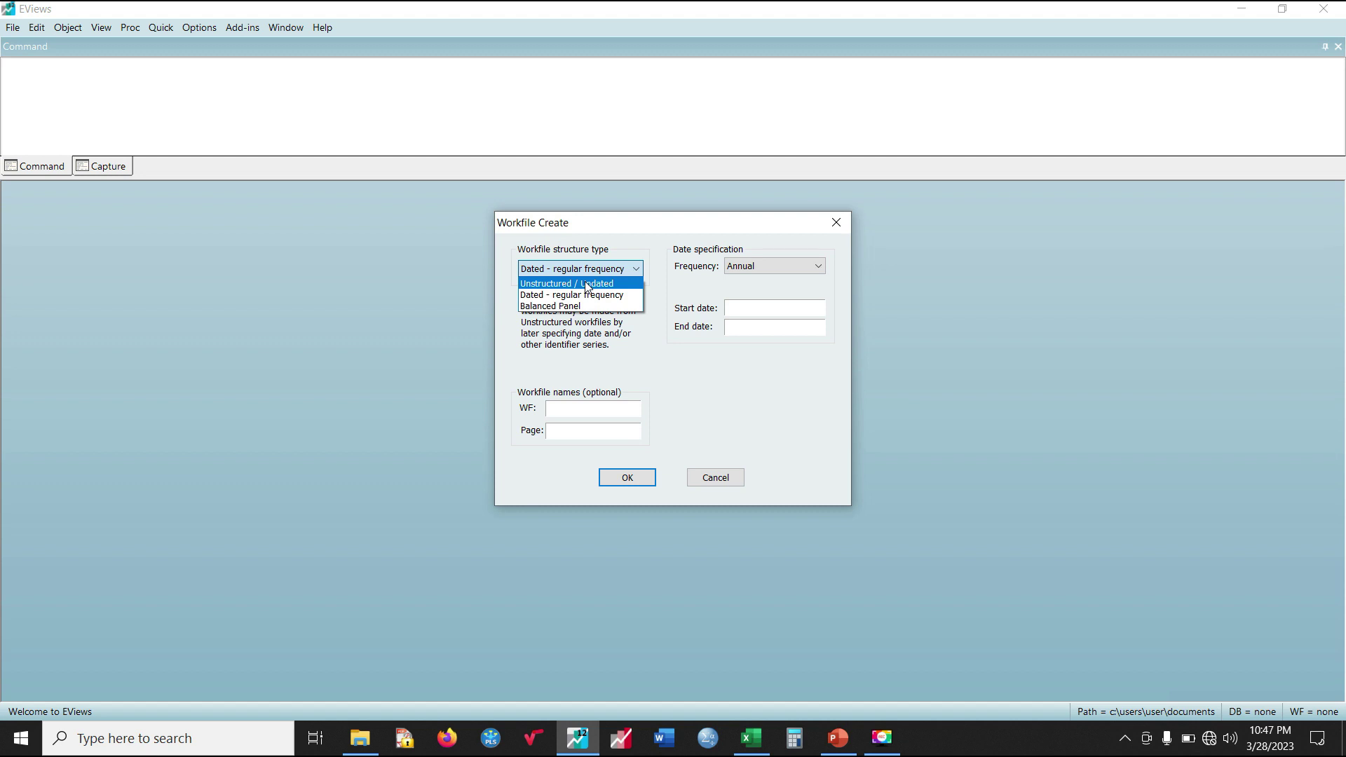
click(588, 284)
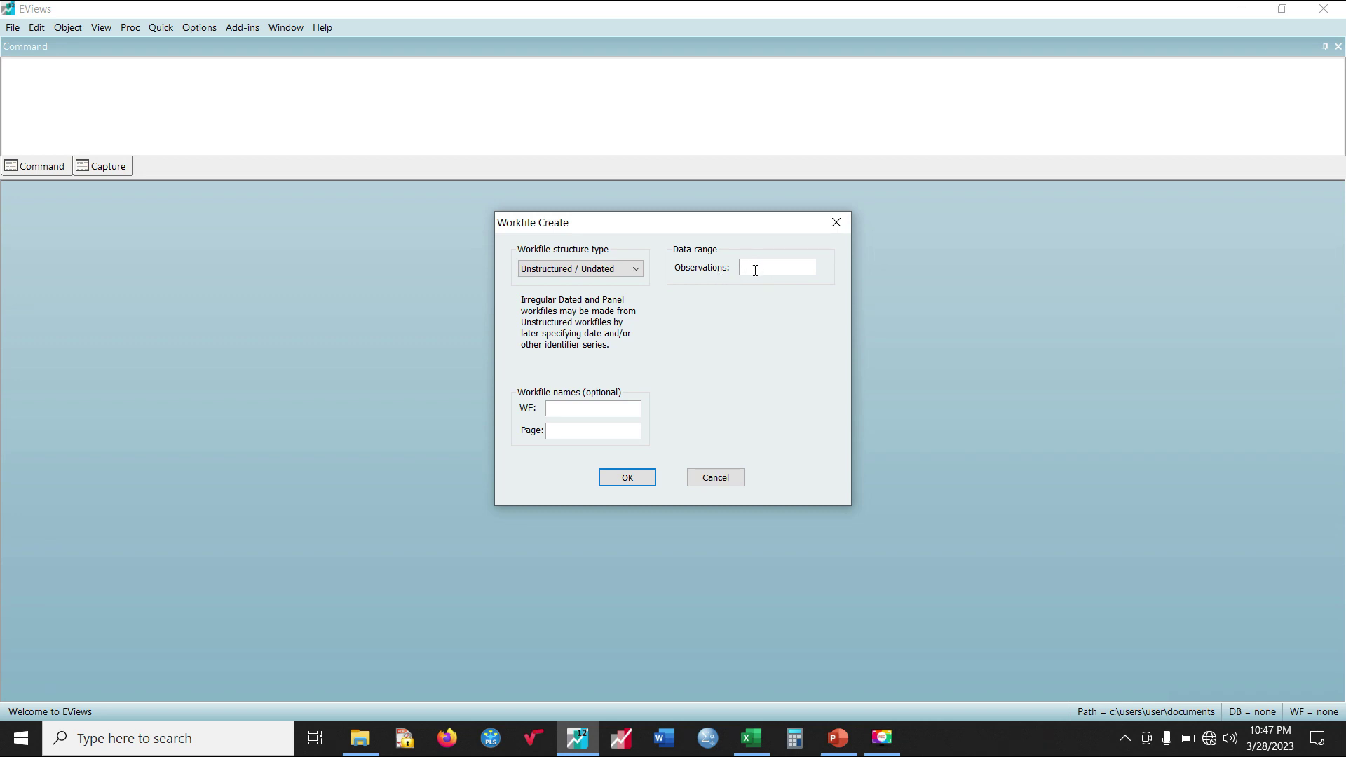
click(751, 738)
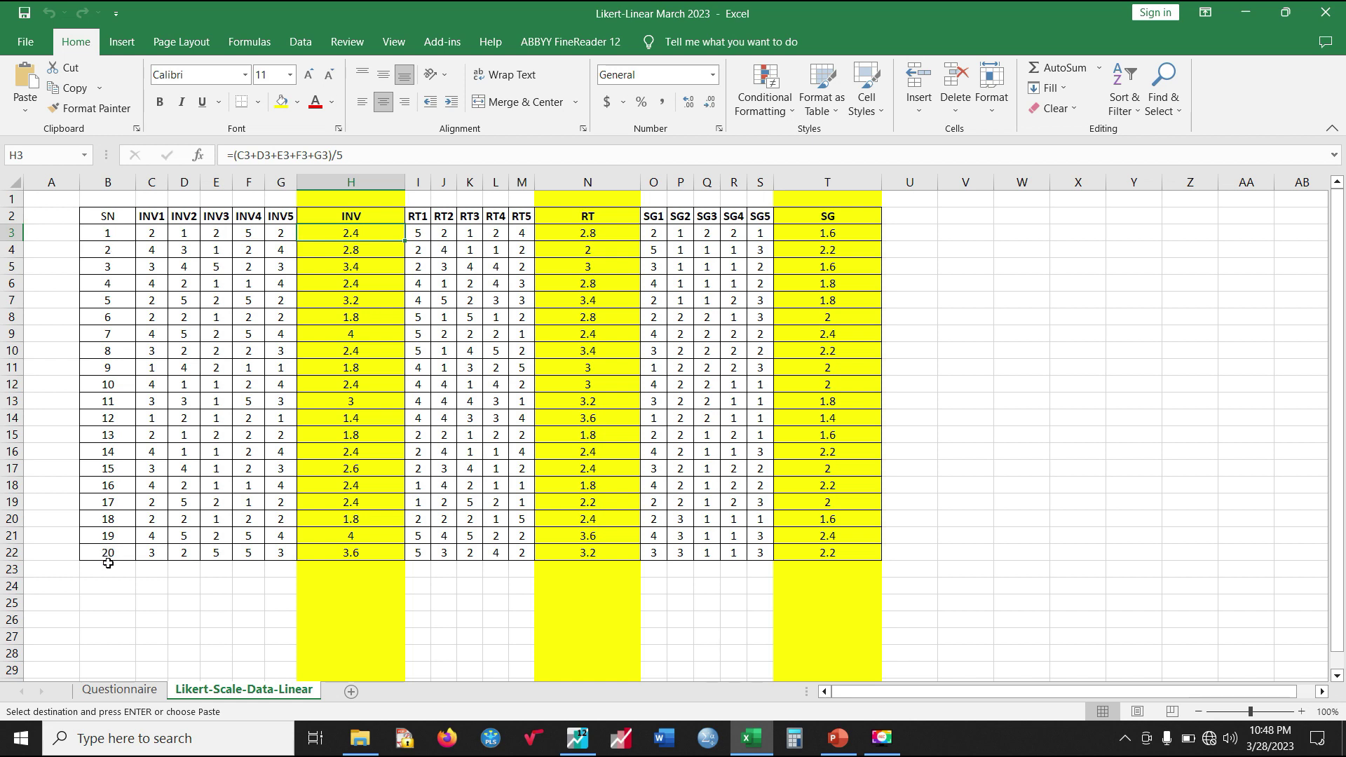
click(588, 735)
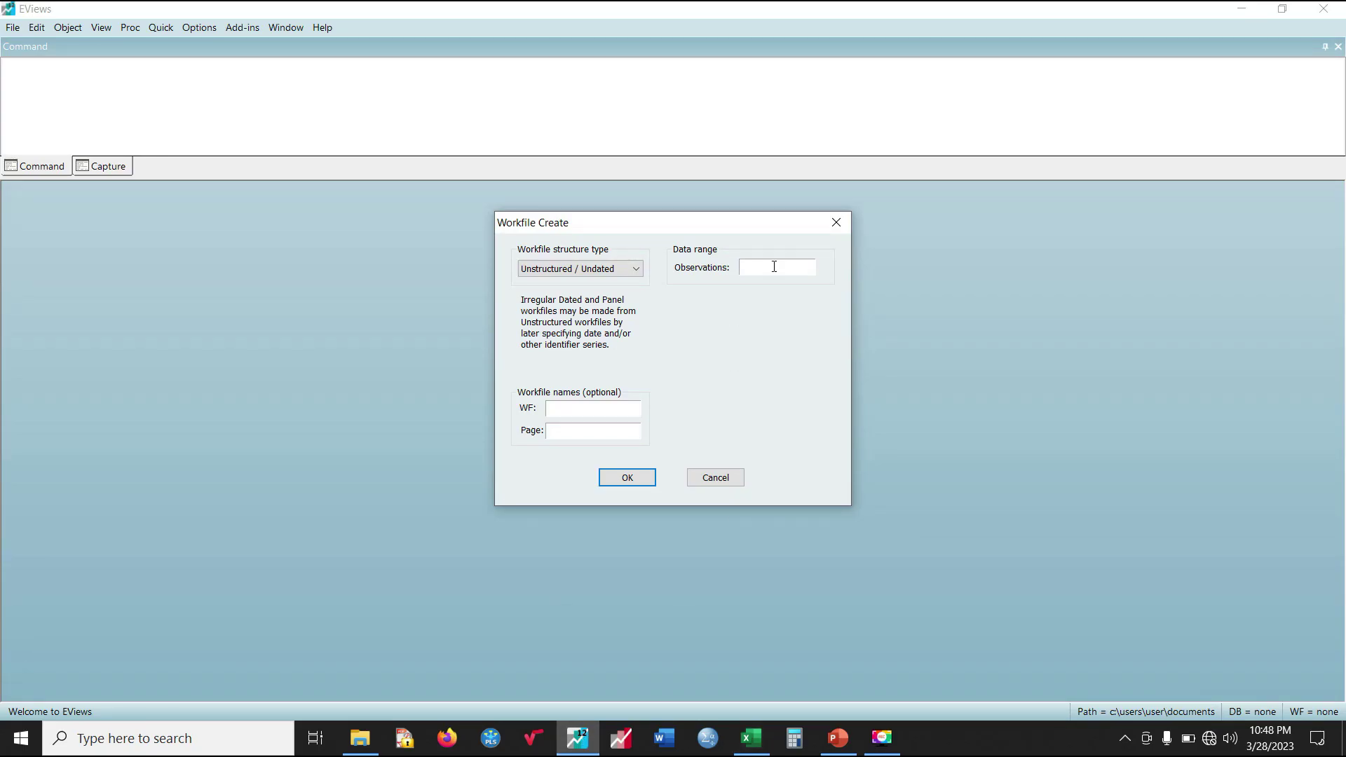
click(621, 480)
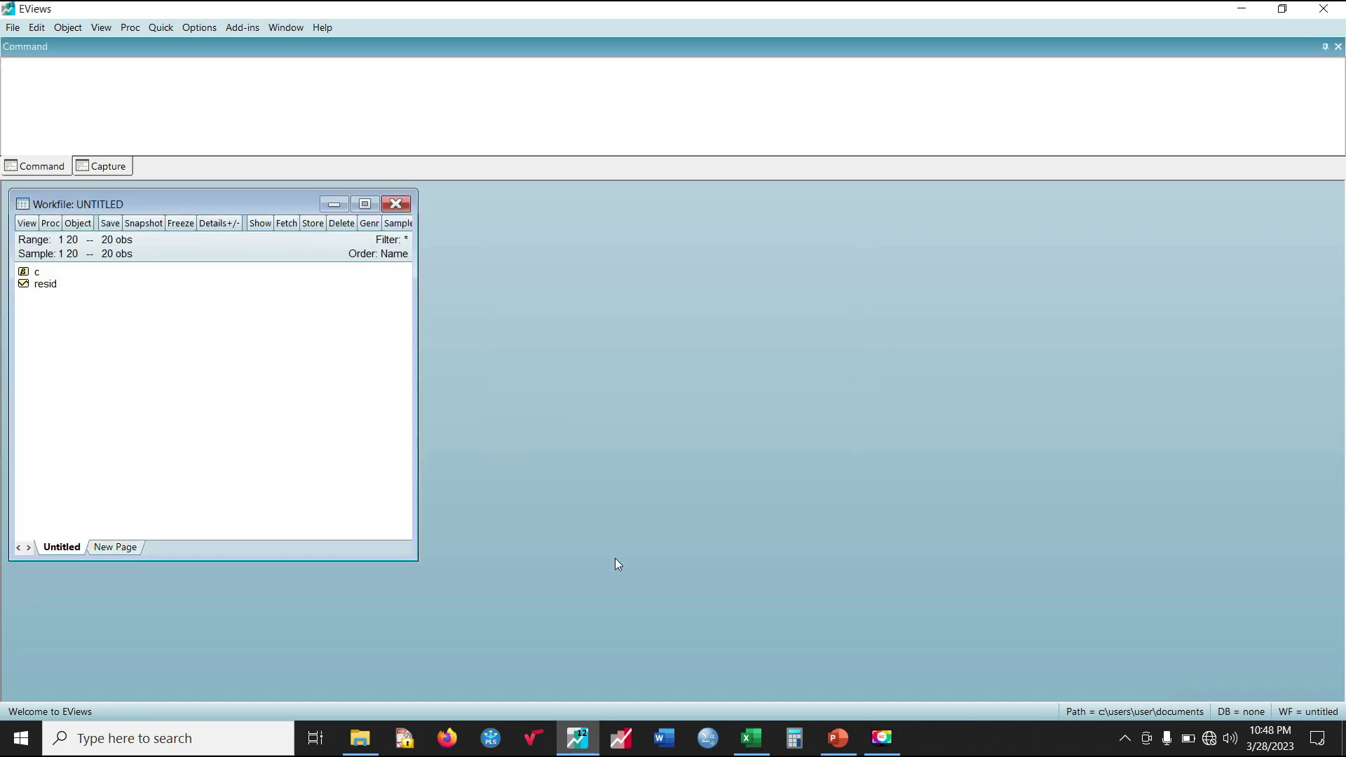
- Copy the INV column with its header from Excel and paste it into the EViews workfile as an unlinked series
click(752, 738)
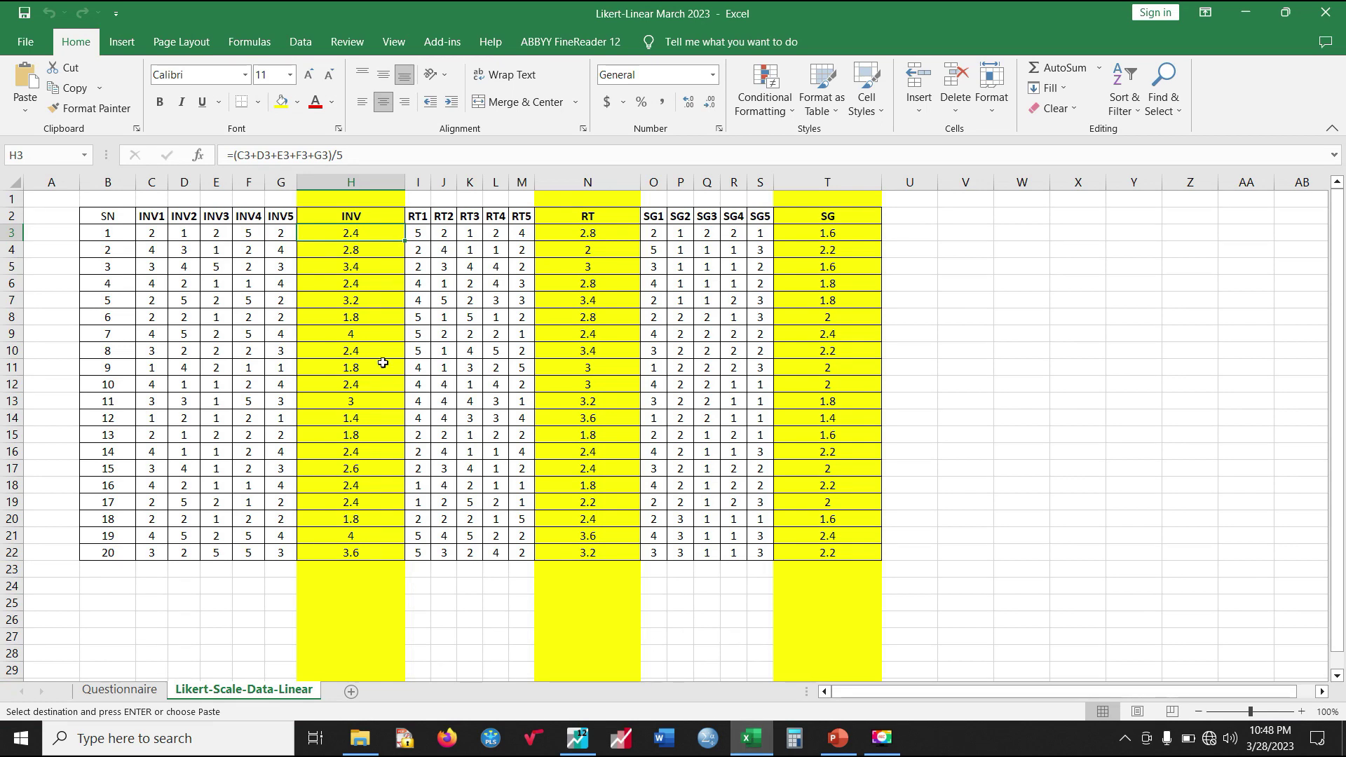
drag(358, 217, 382, 555)
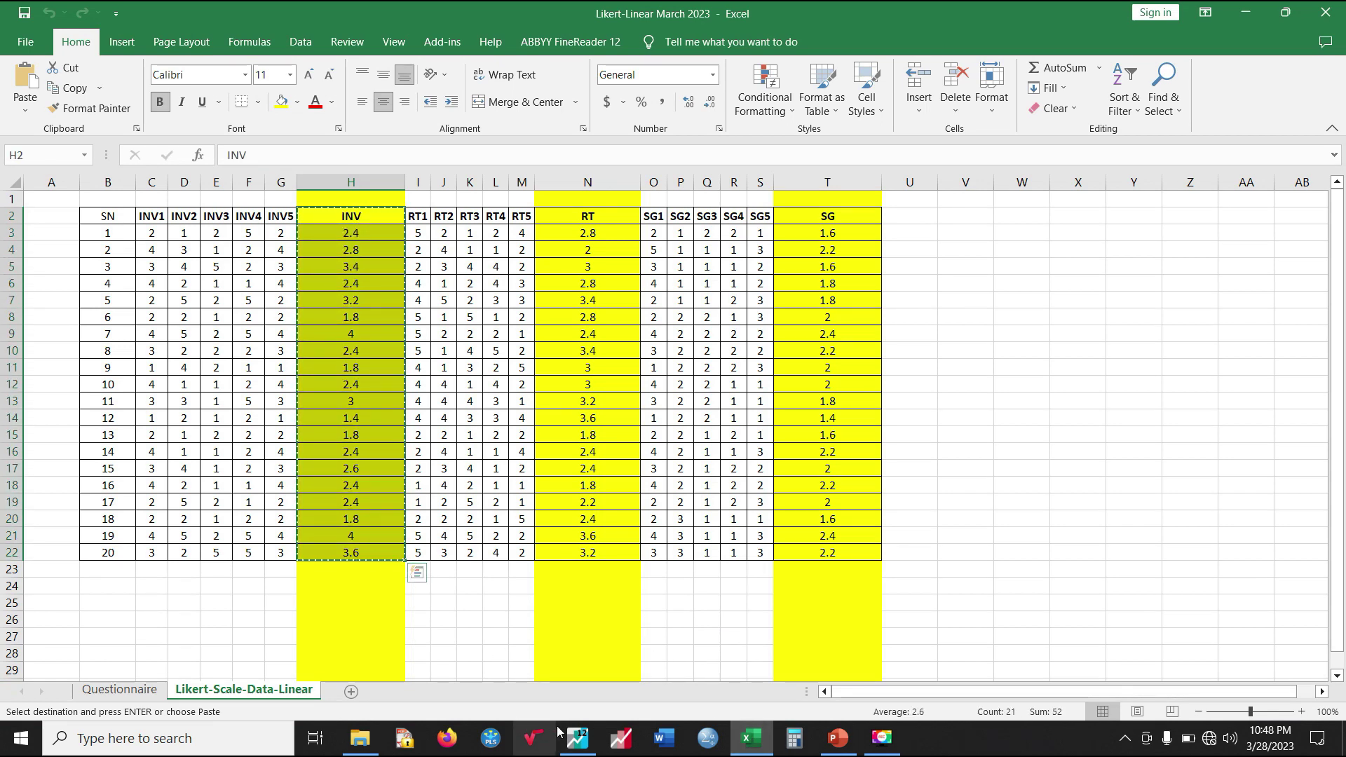
click(580, 736)
right_click(289, 405)
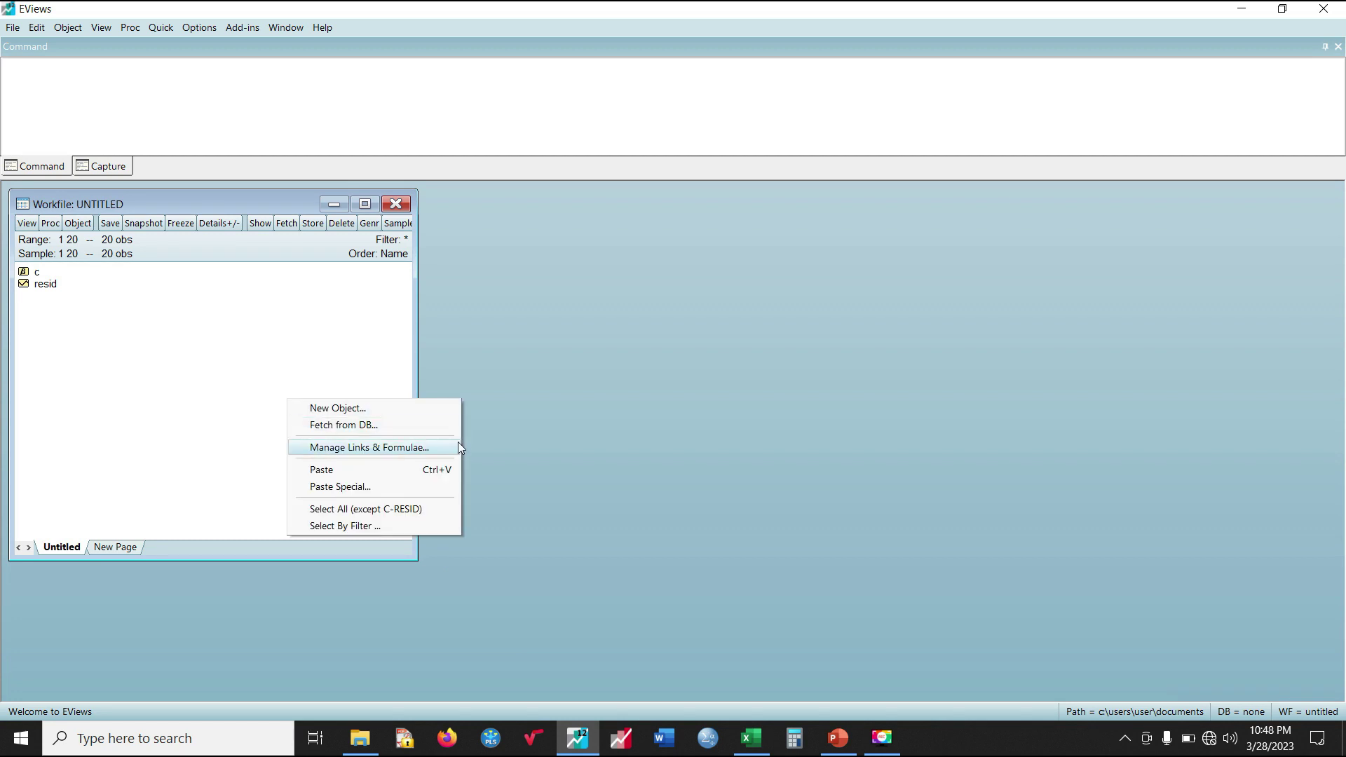
click(439, 470)
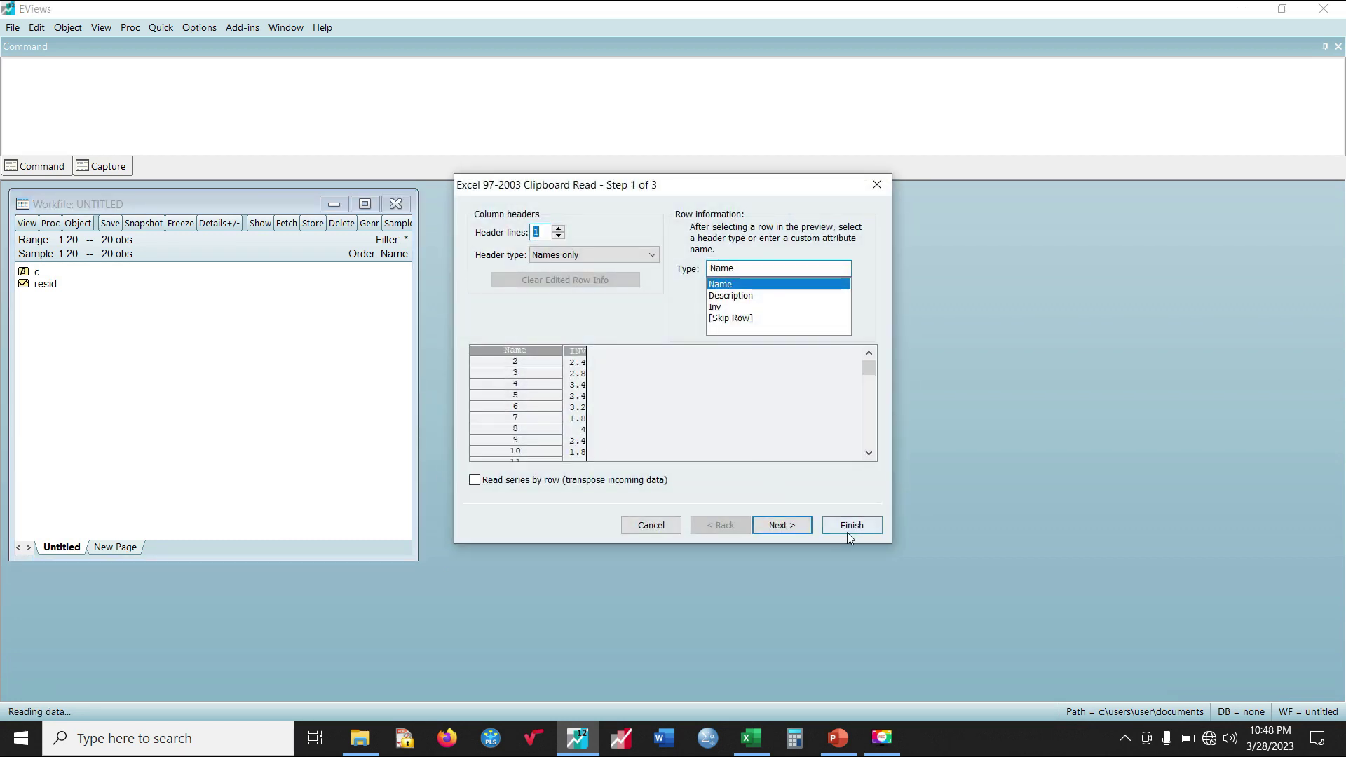
click(847, 531)
click(705, 395)
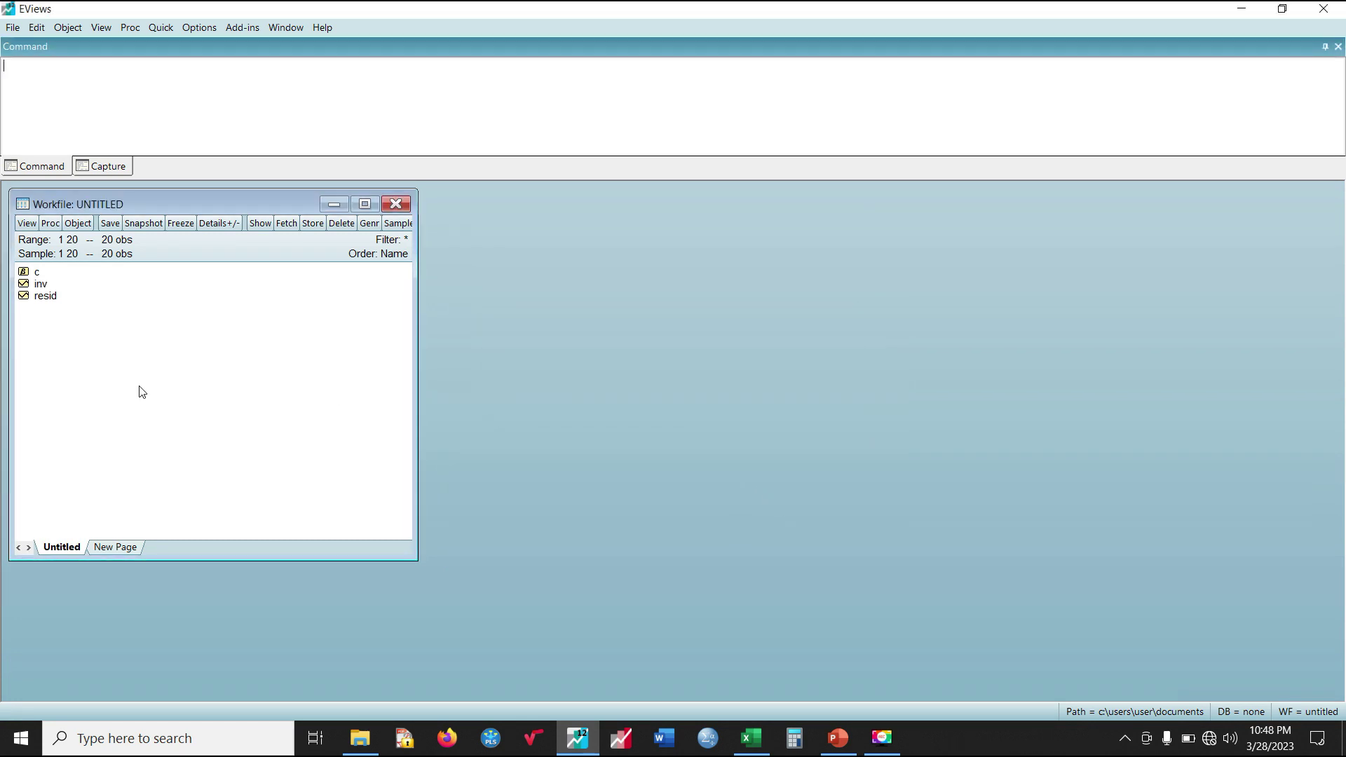
- Copy the RT column with its header from Excel and import it into the EViews workfile without linking to the source
click(751, 738)
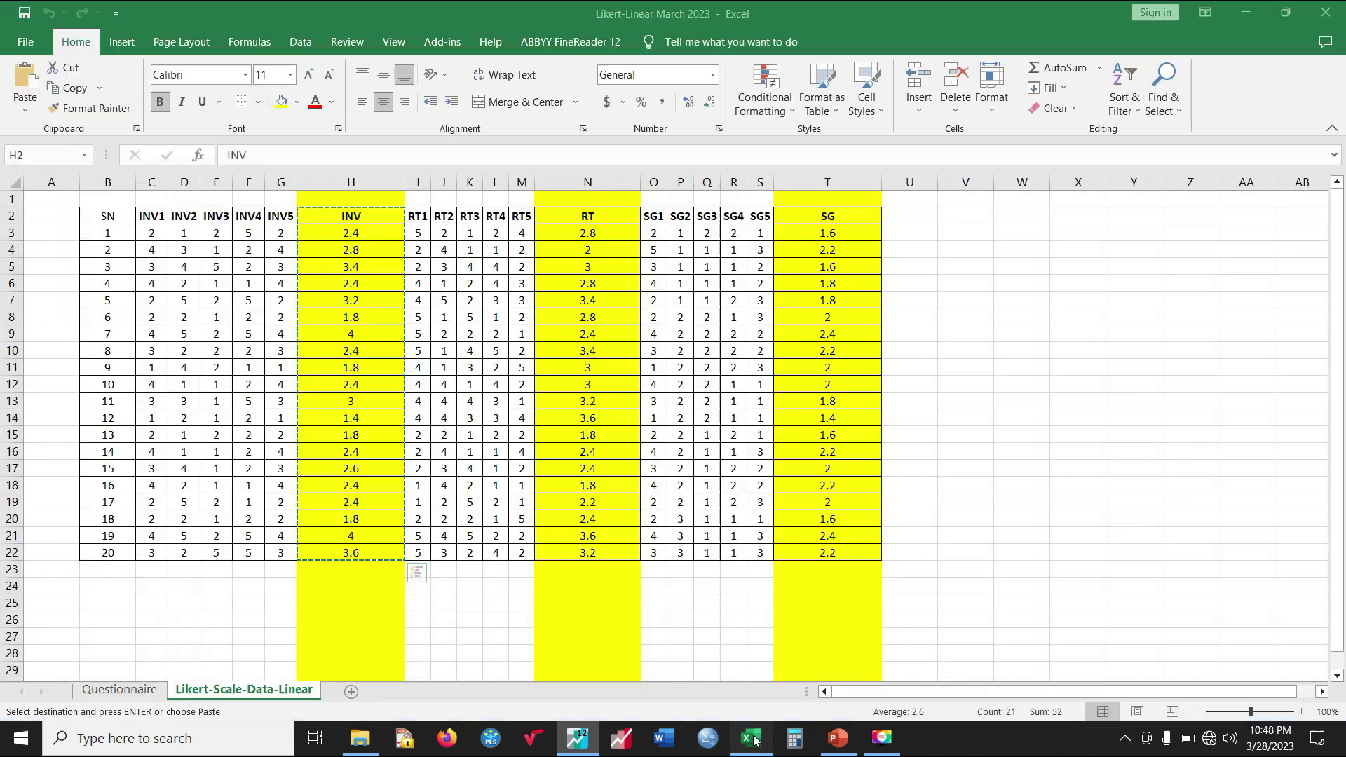
drag(591, 217, 604, 550)
key(ctrl+c)
click(578, 737)
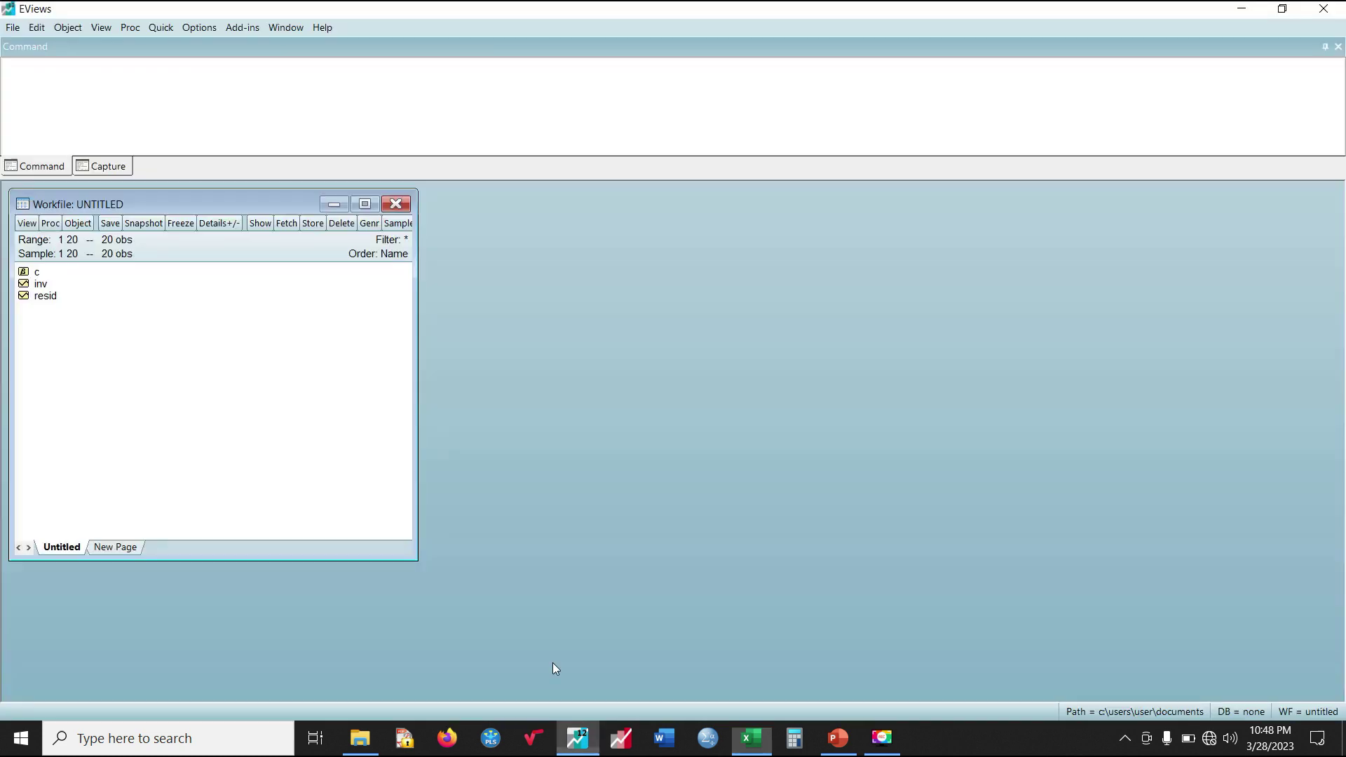
right_click(254, 420)
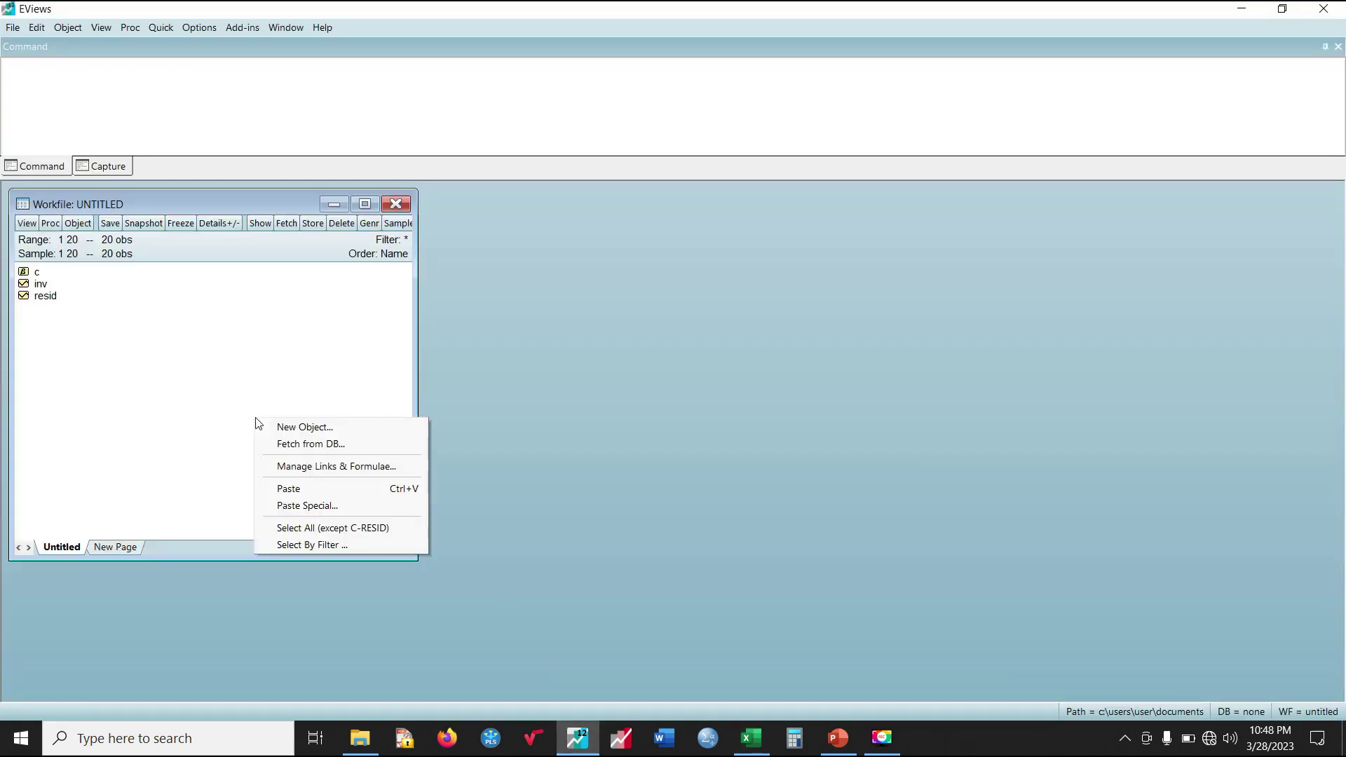
click(357, 488)
click(836, 531)
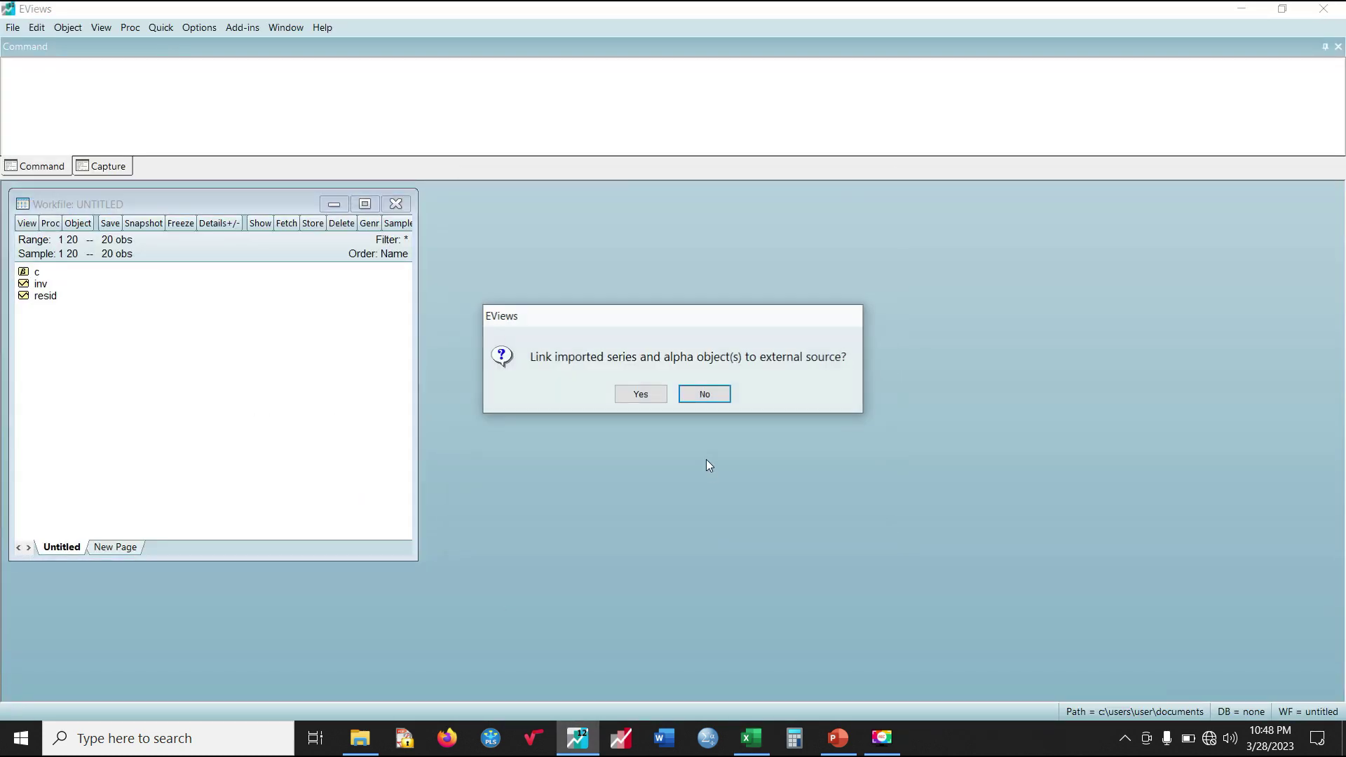
click(703, 397)
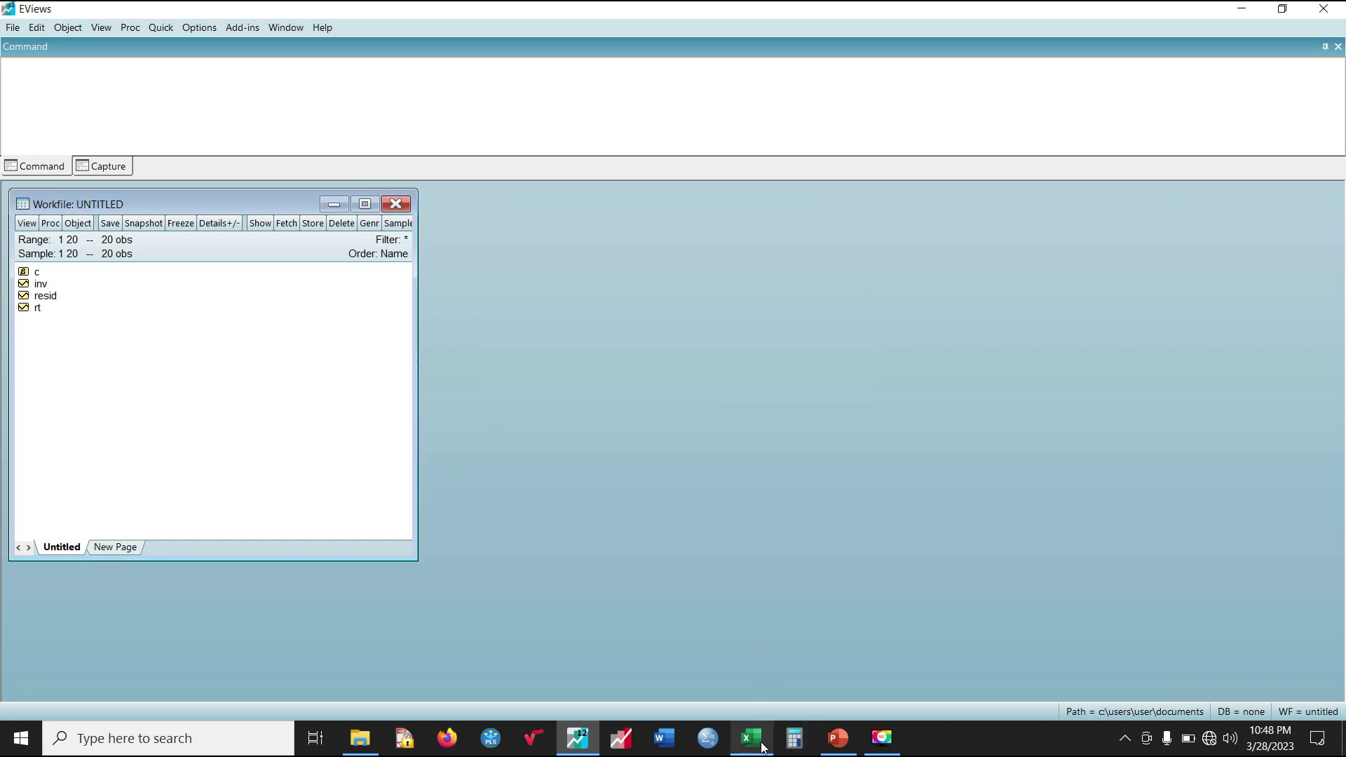
- Bring the SG column with its header from Excel into the EViews workfile as a series not linked to the source
click(751, 738)
drag(827, 216, 830, 552)
key(ctrl+c)
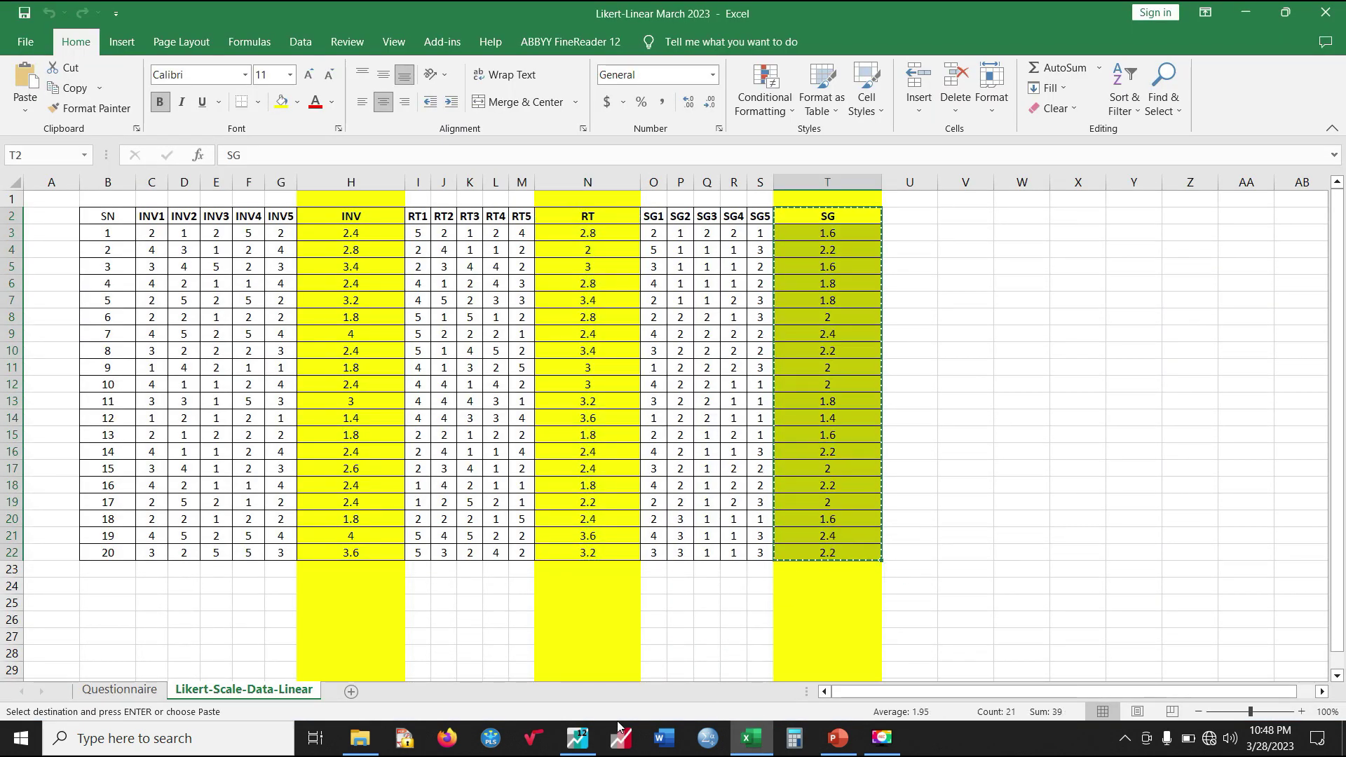
click(578, 738)
right_click(263, 410)
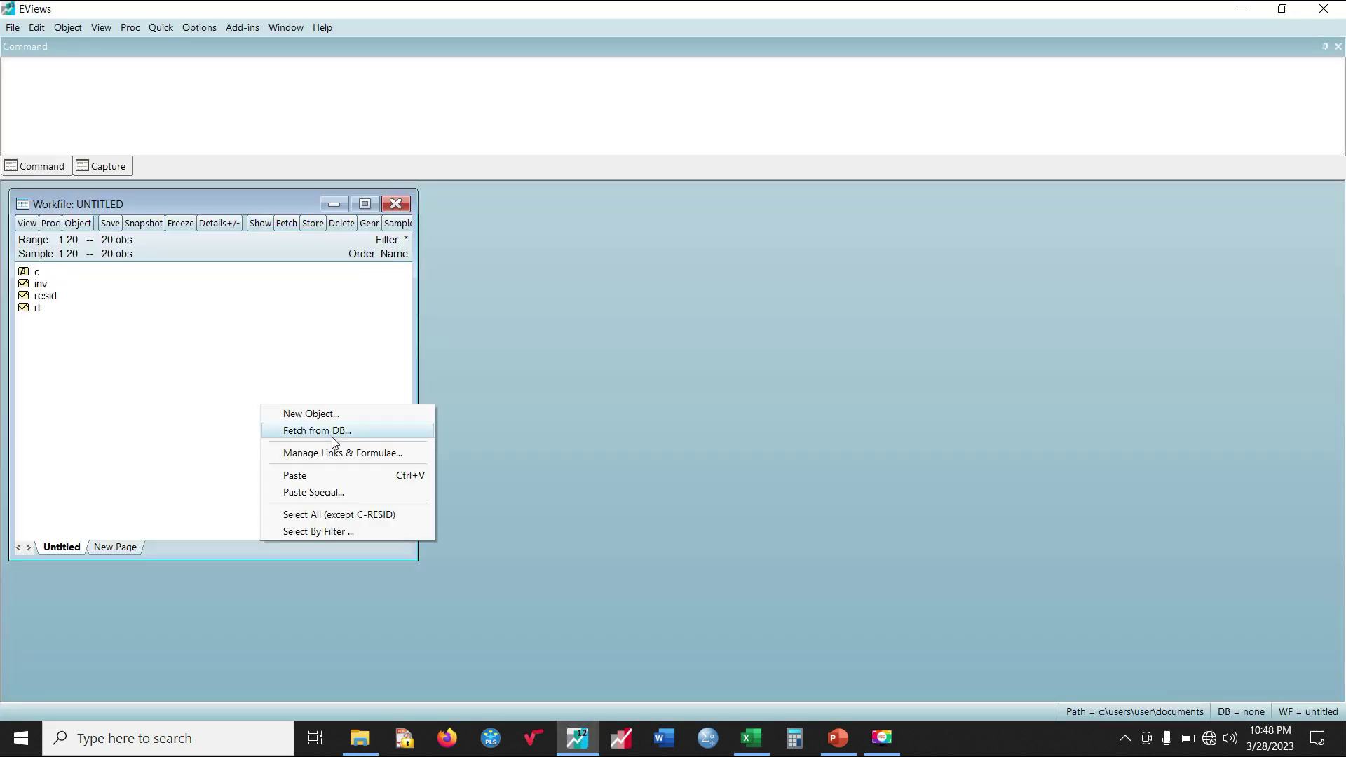
click(361, 475)
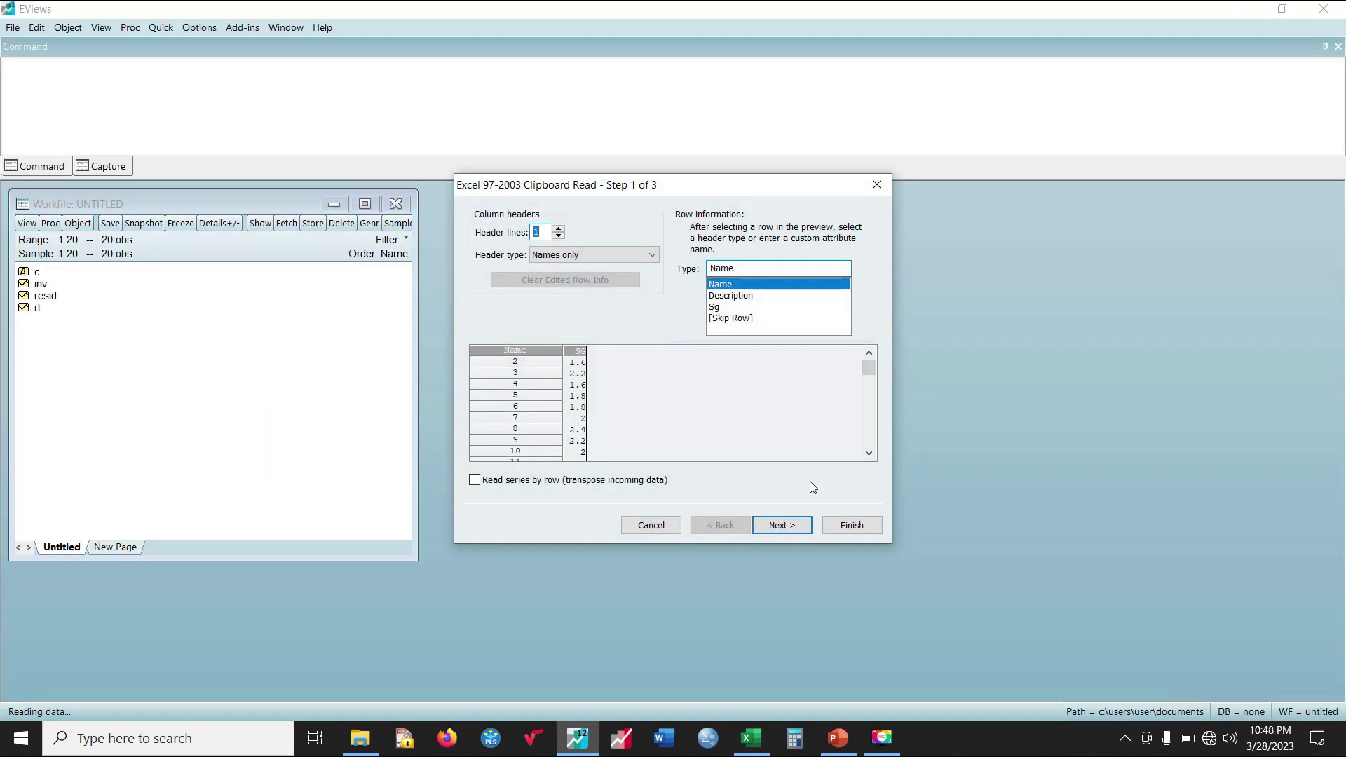
click(850, 525)
click(696, 396)
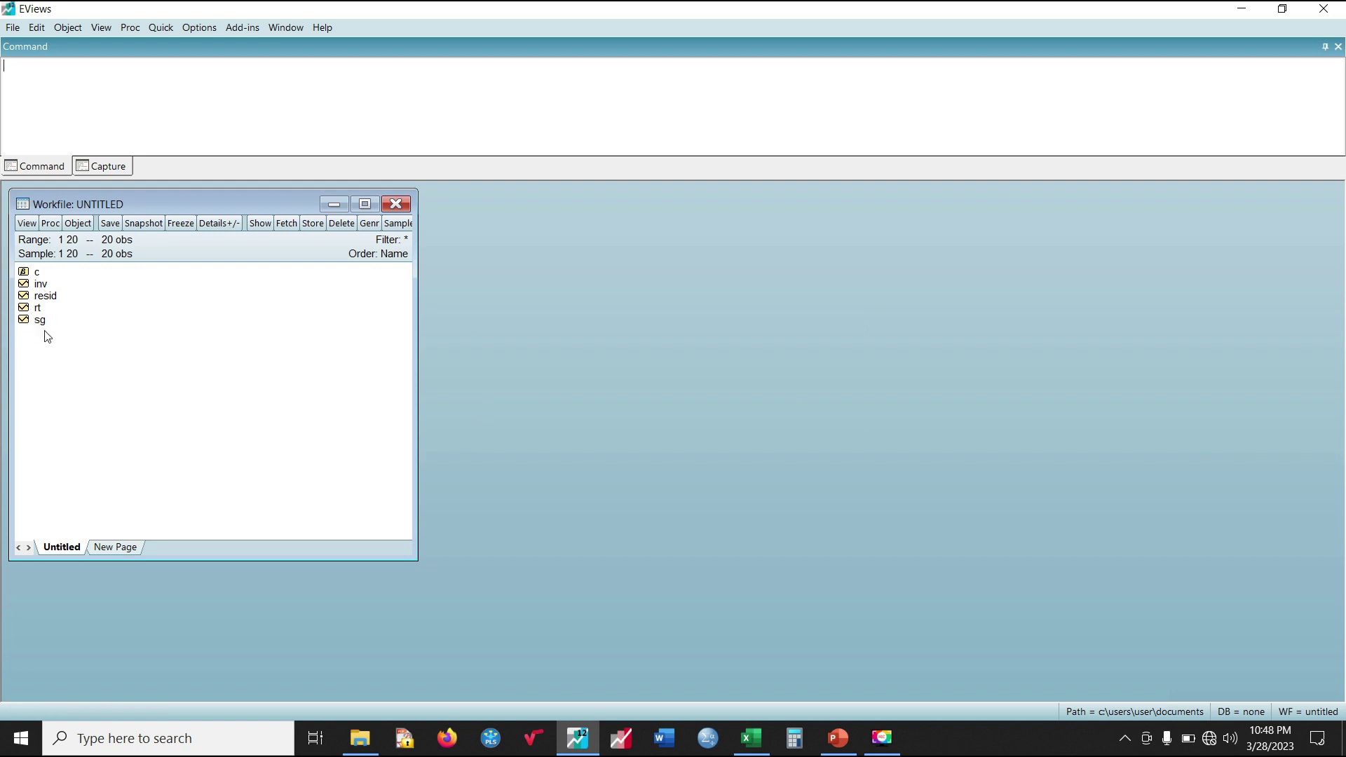
- Open the INV and RT series one after the other to check their imported values, closing each one
double_click(40, 284)
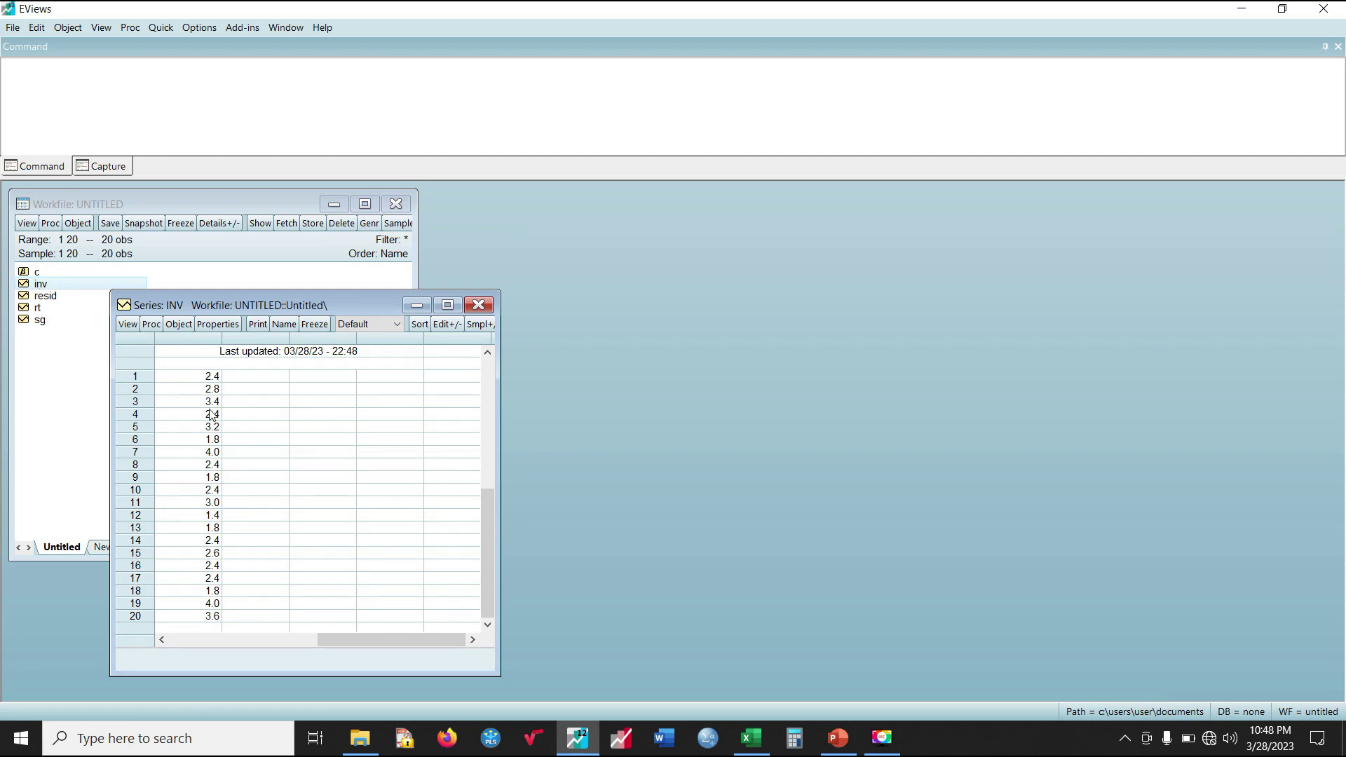
click(479, 305)
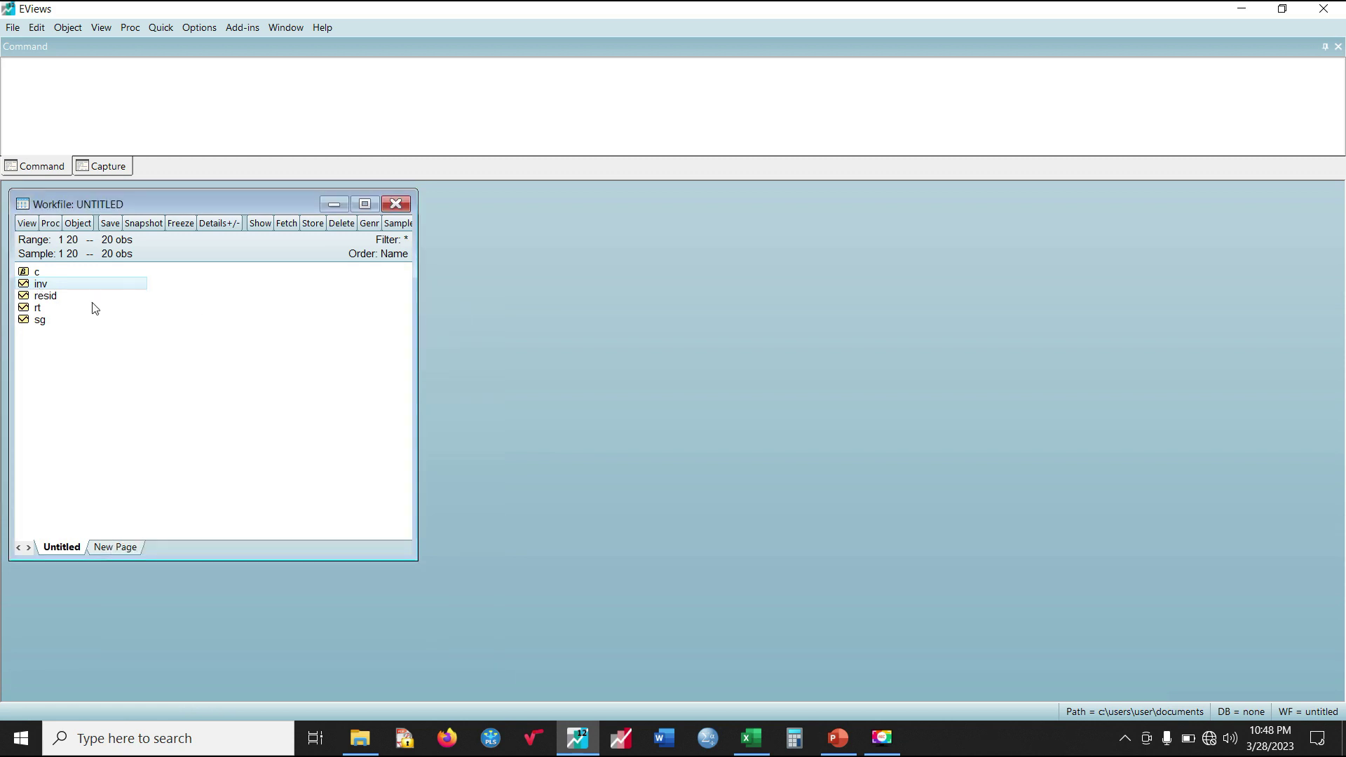
double_click(39, 309)
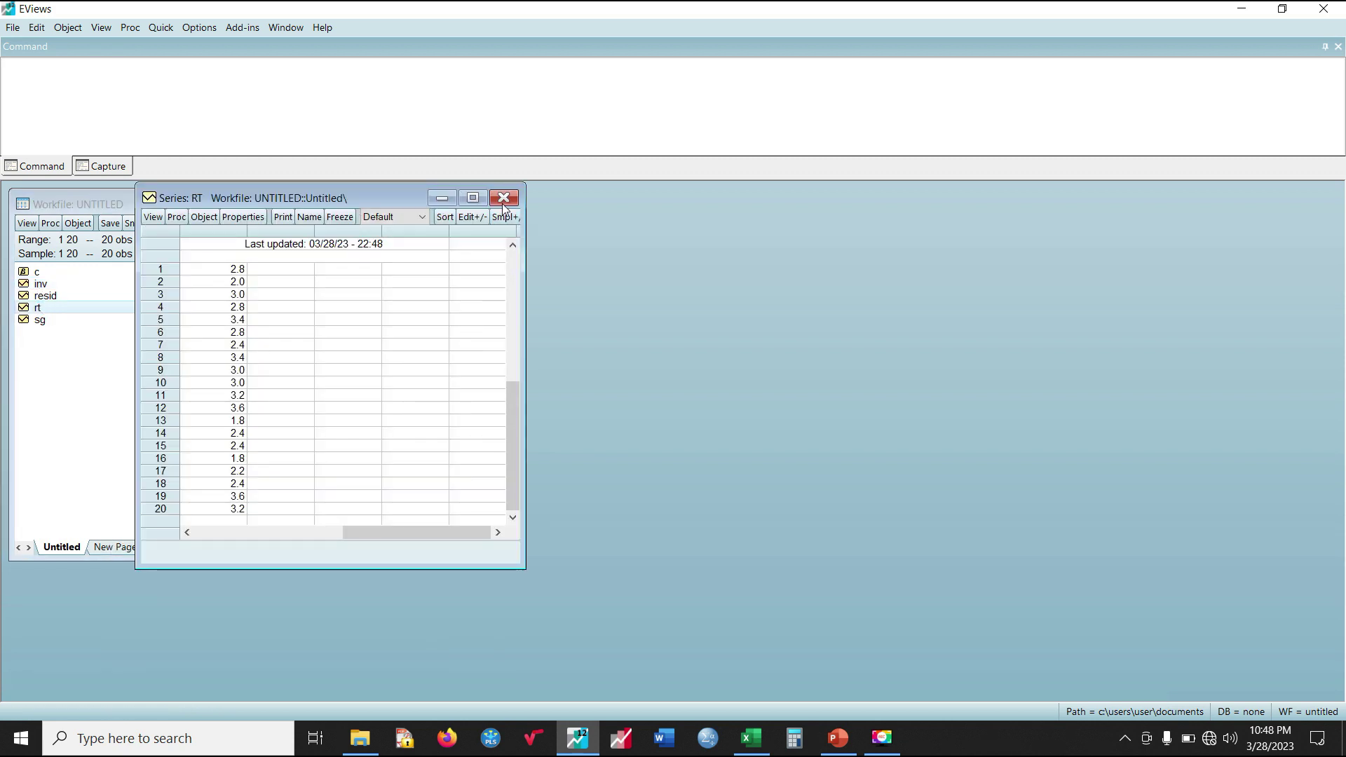
click(504, 201)
click(144, 353)
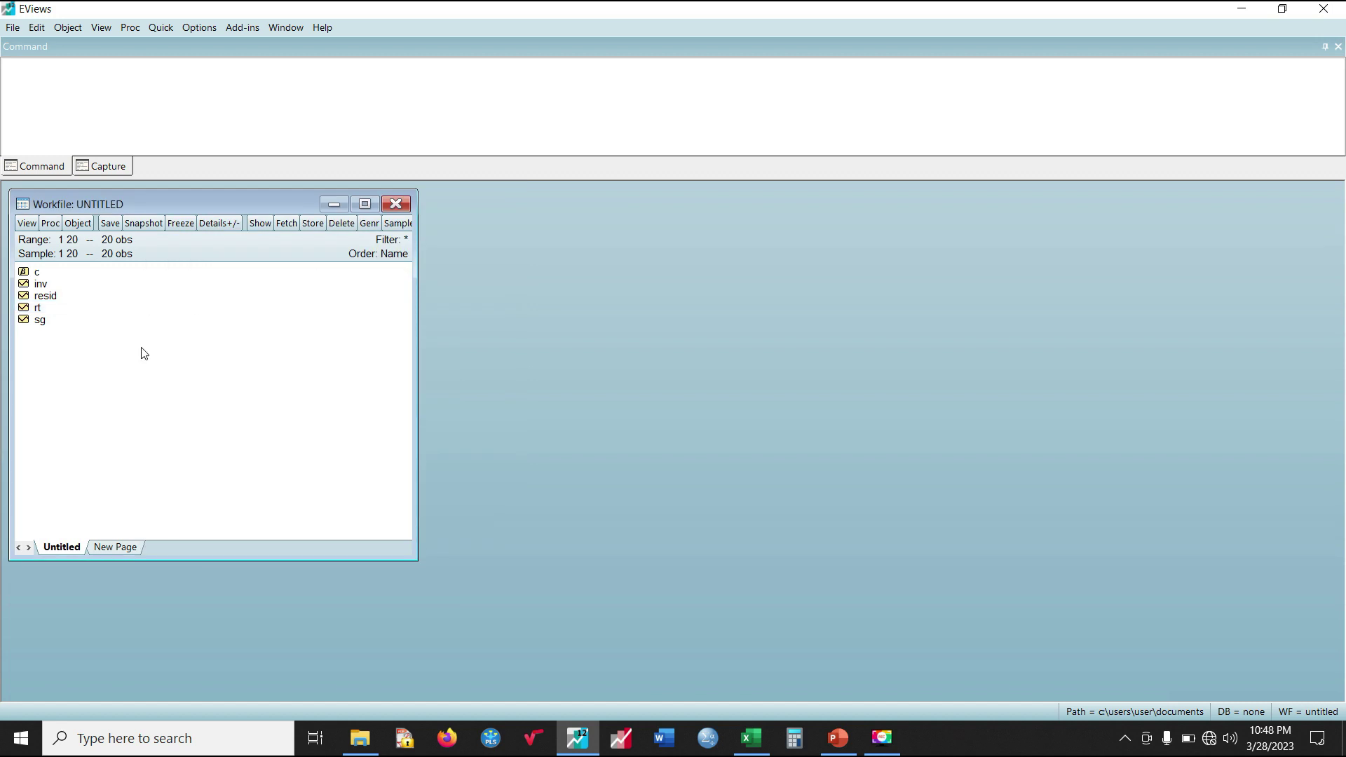
- Open SG, INV and RT together as a group, with SG as the first series
click(40, 320)
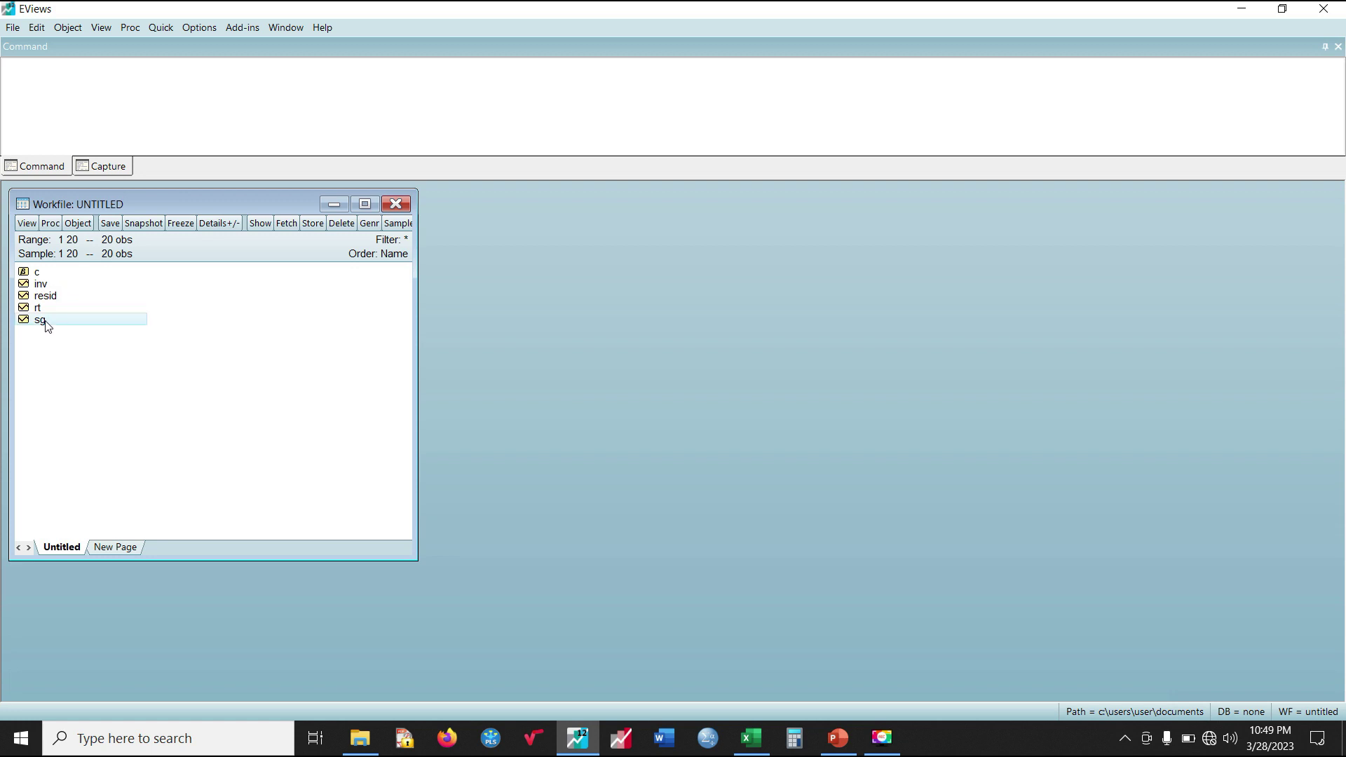
ctrl+click(47, 285)
ctrl+click(59, 310)
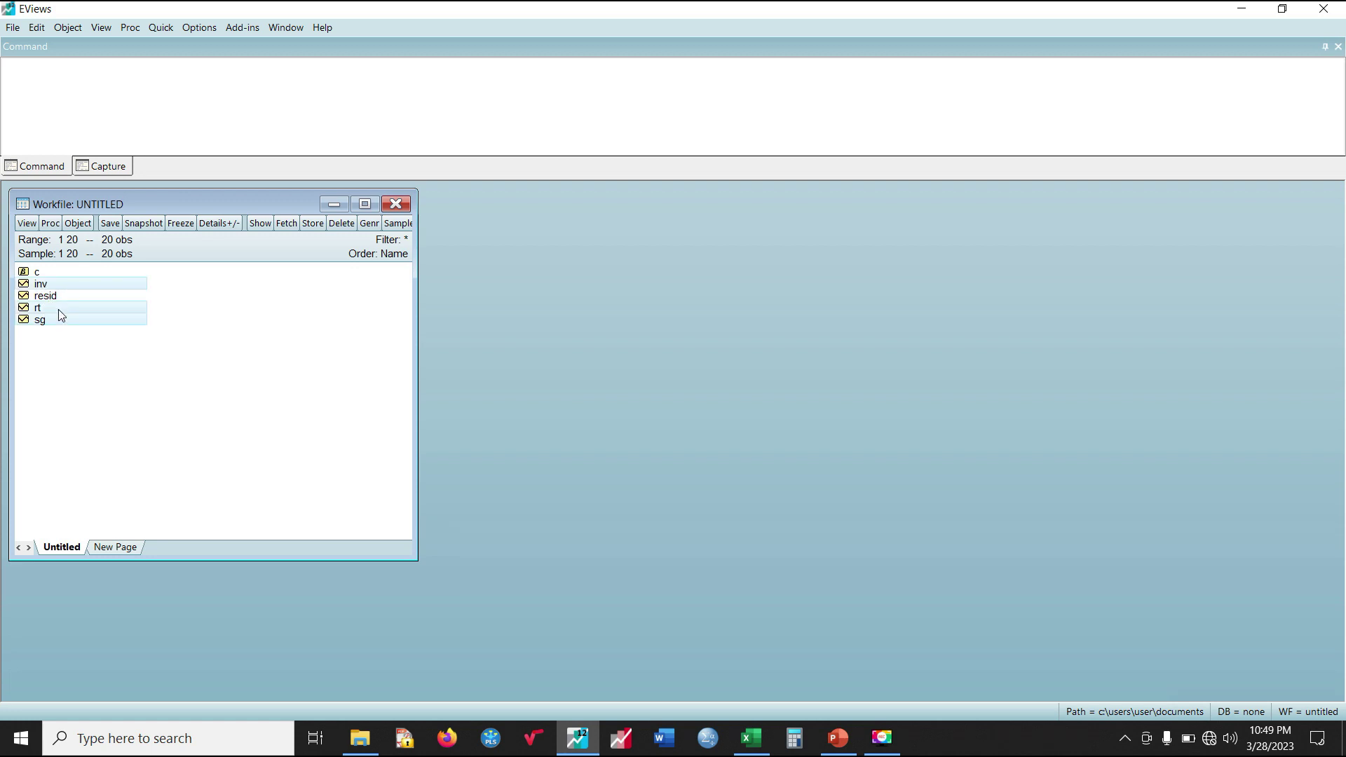
ctrl+click(120, 293)
right_click(124, 292)
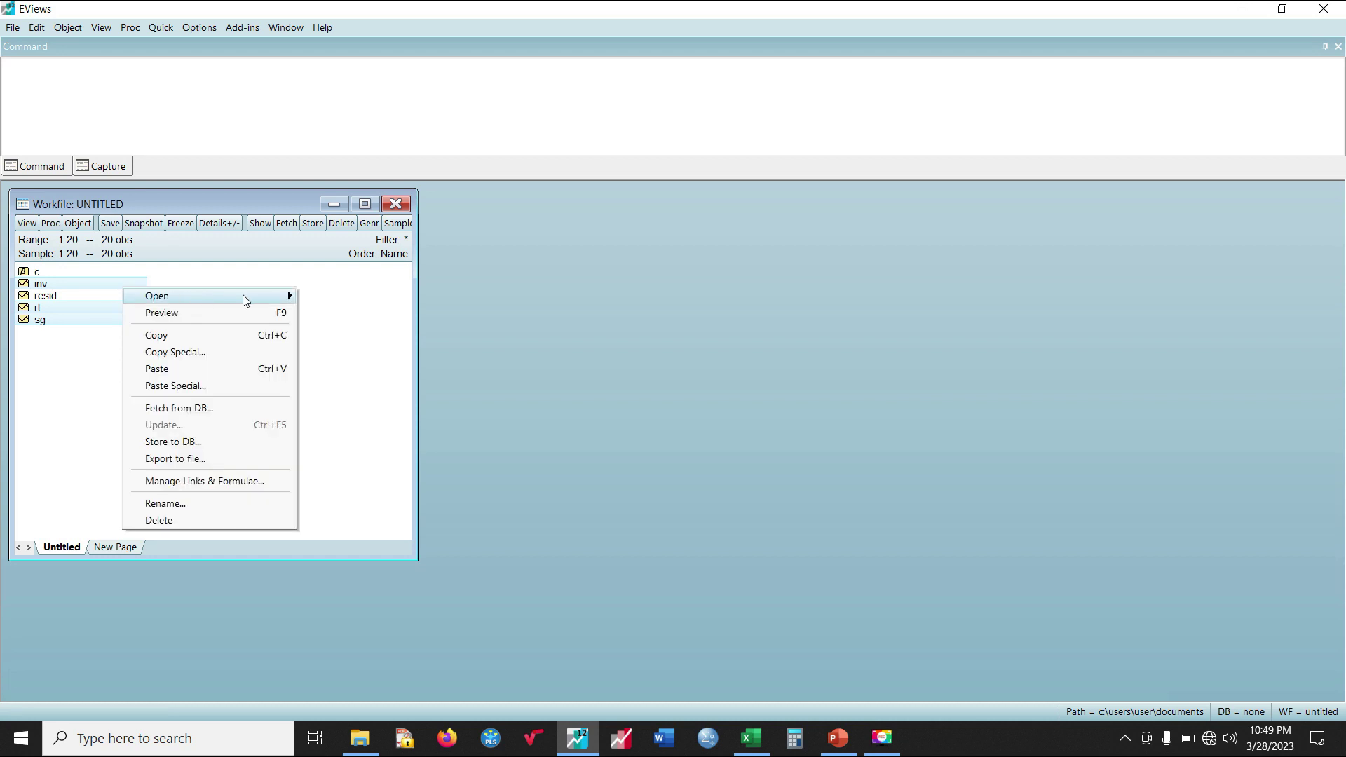
mouse_move(235, 295)
click(339, 296)
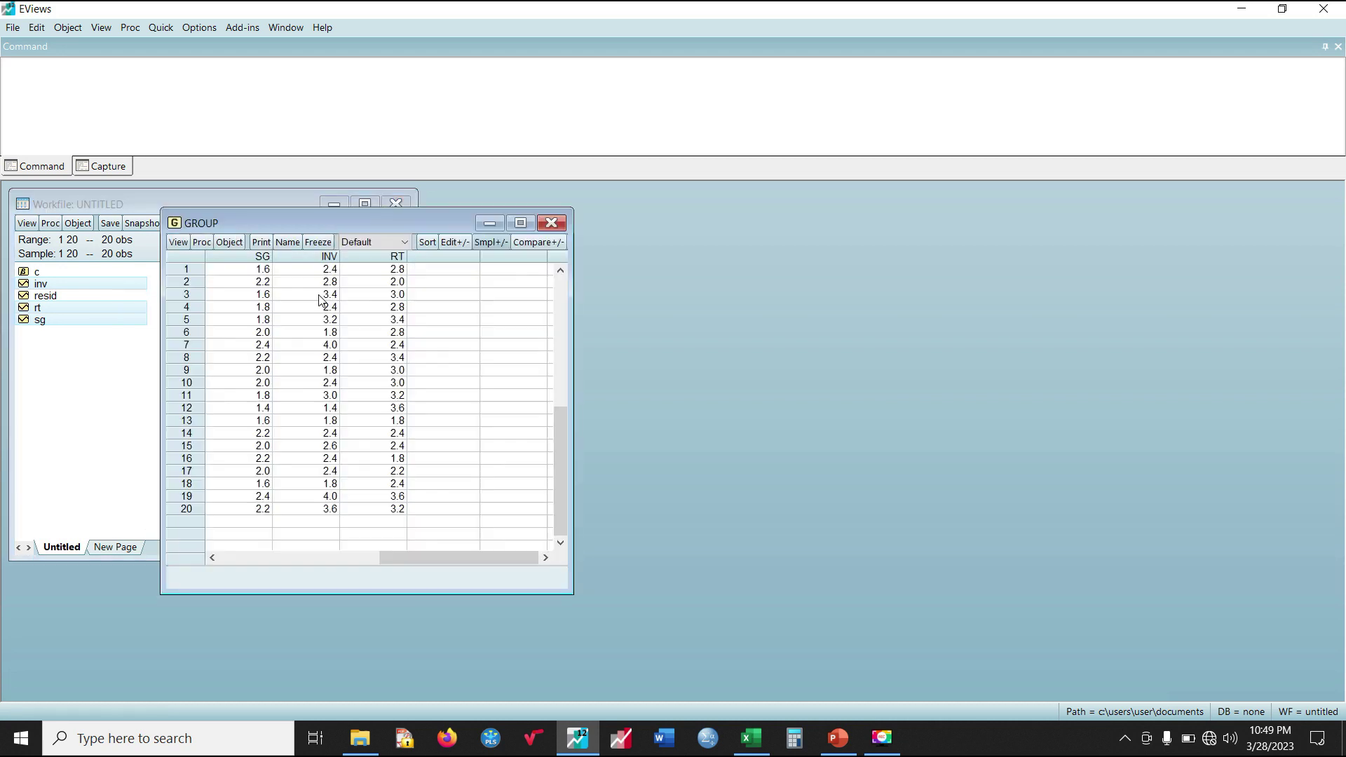
- Show the group's common-sample descriptive statistics, examine them, and close the group without keeping it
click(177, 245)
mouse_move(279, 337)
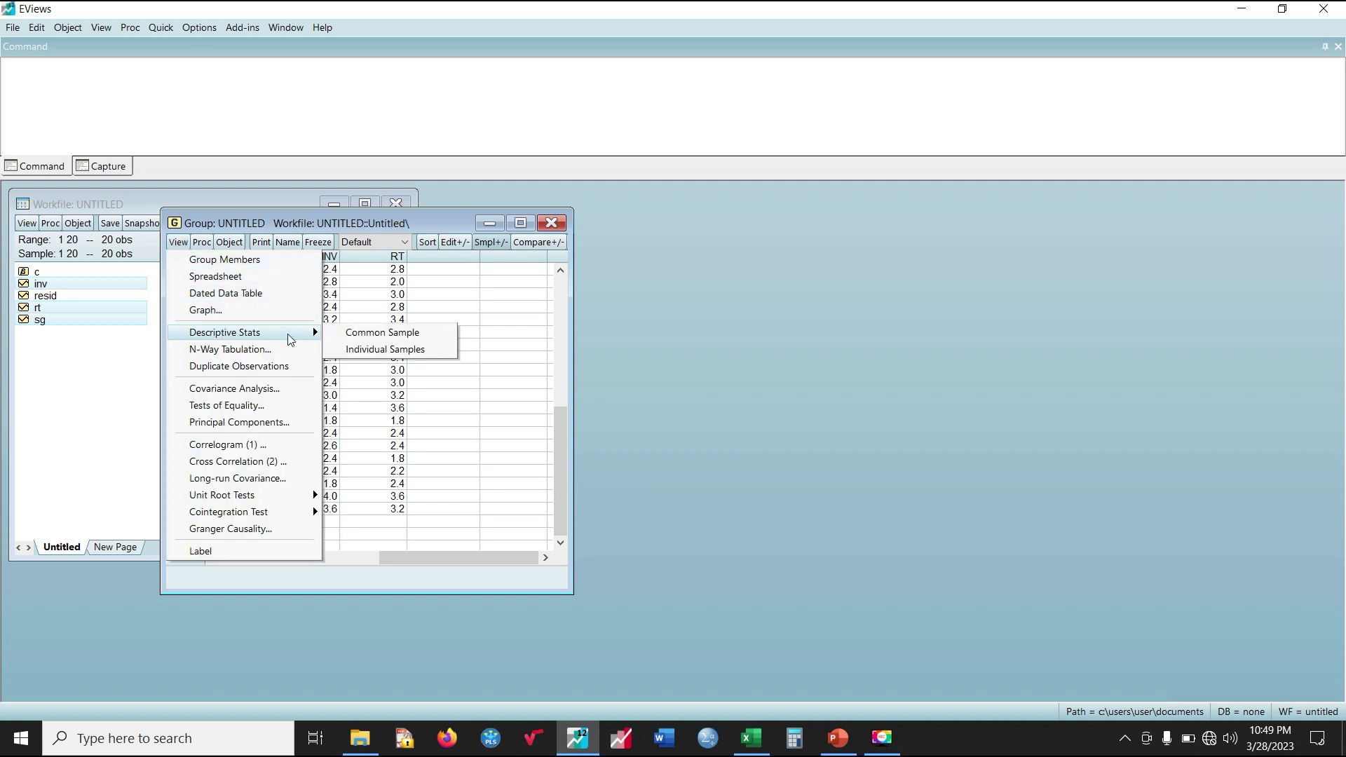
click(382, 337)
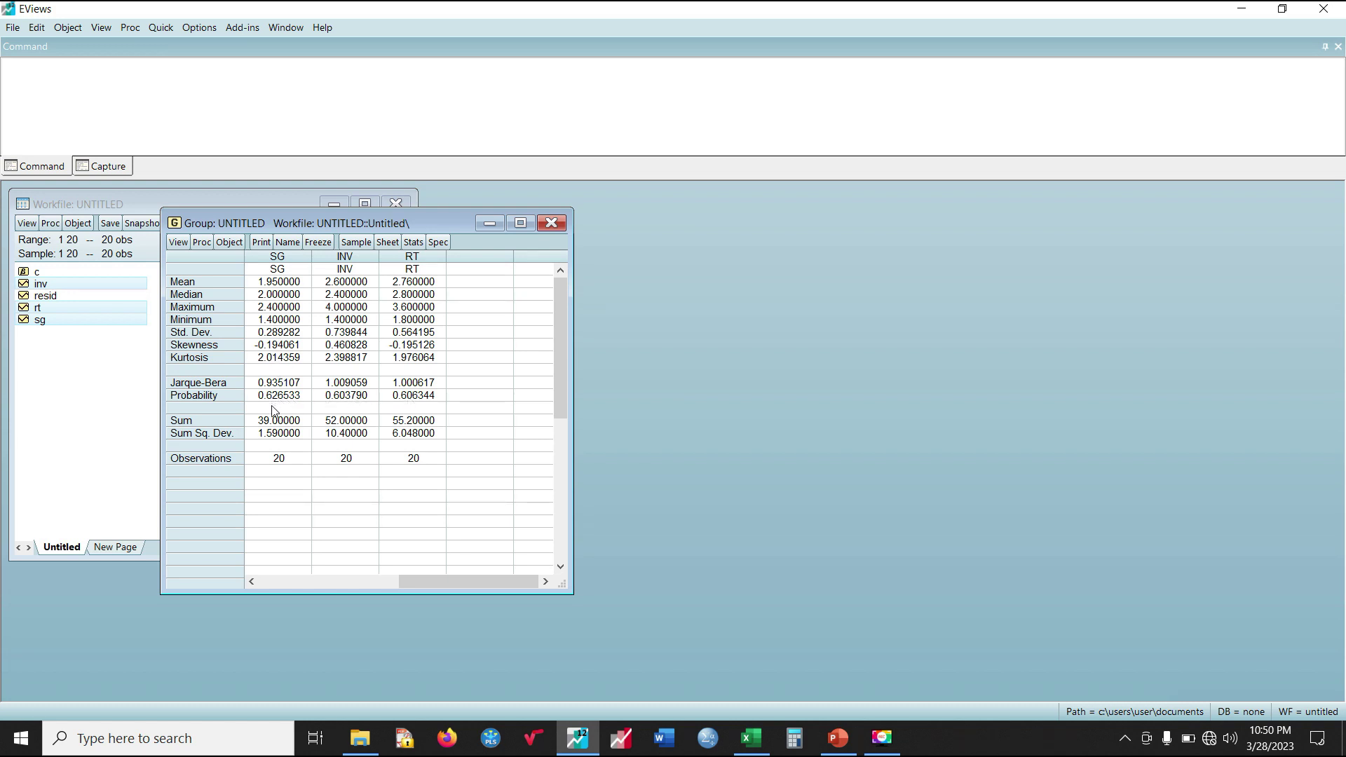
click(552, 224)
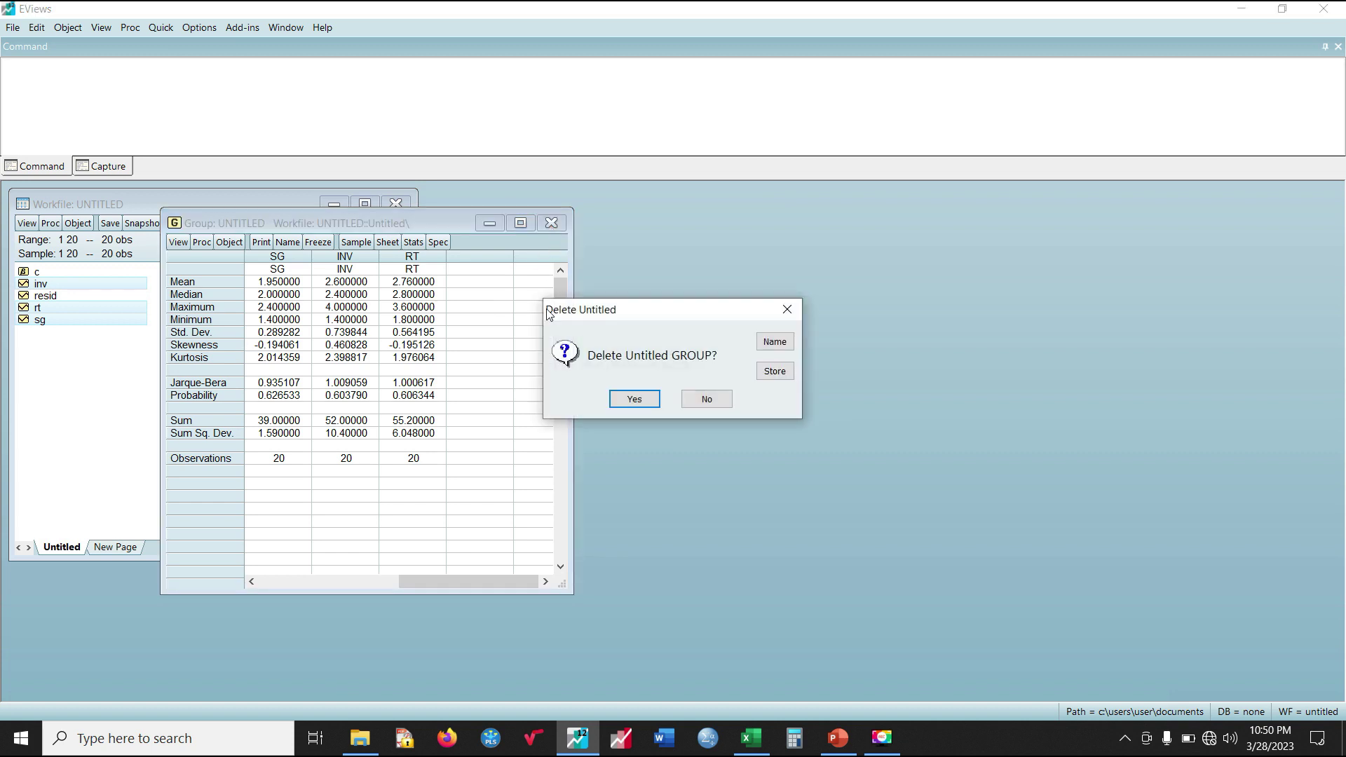
click(612, 402)
click(175, 335)
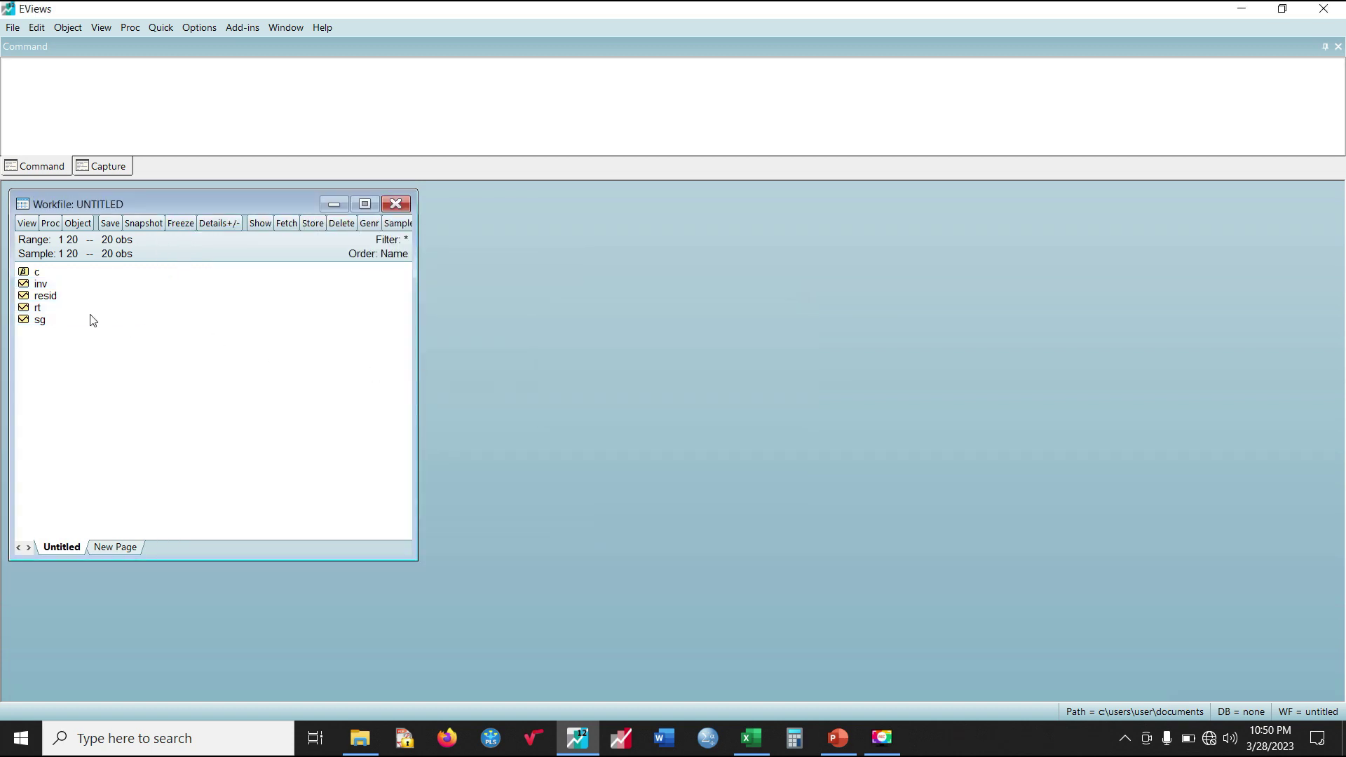
- Display the histogram and statistics of the INV series to examine its normality, and close the series
double_click(42, 284)
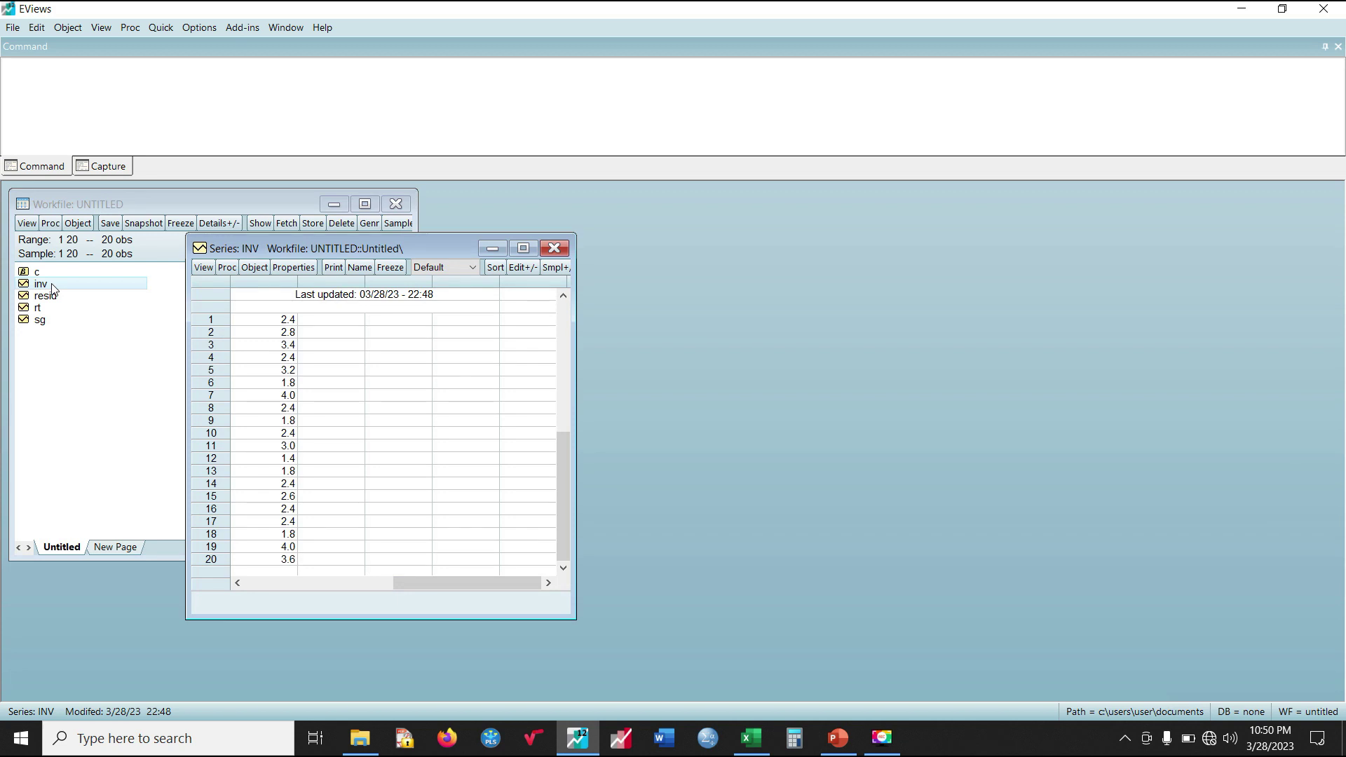
click(203, 269)
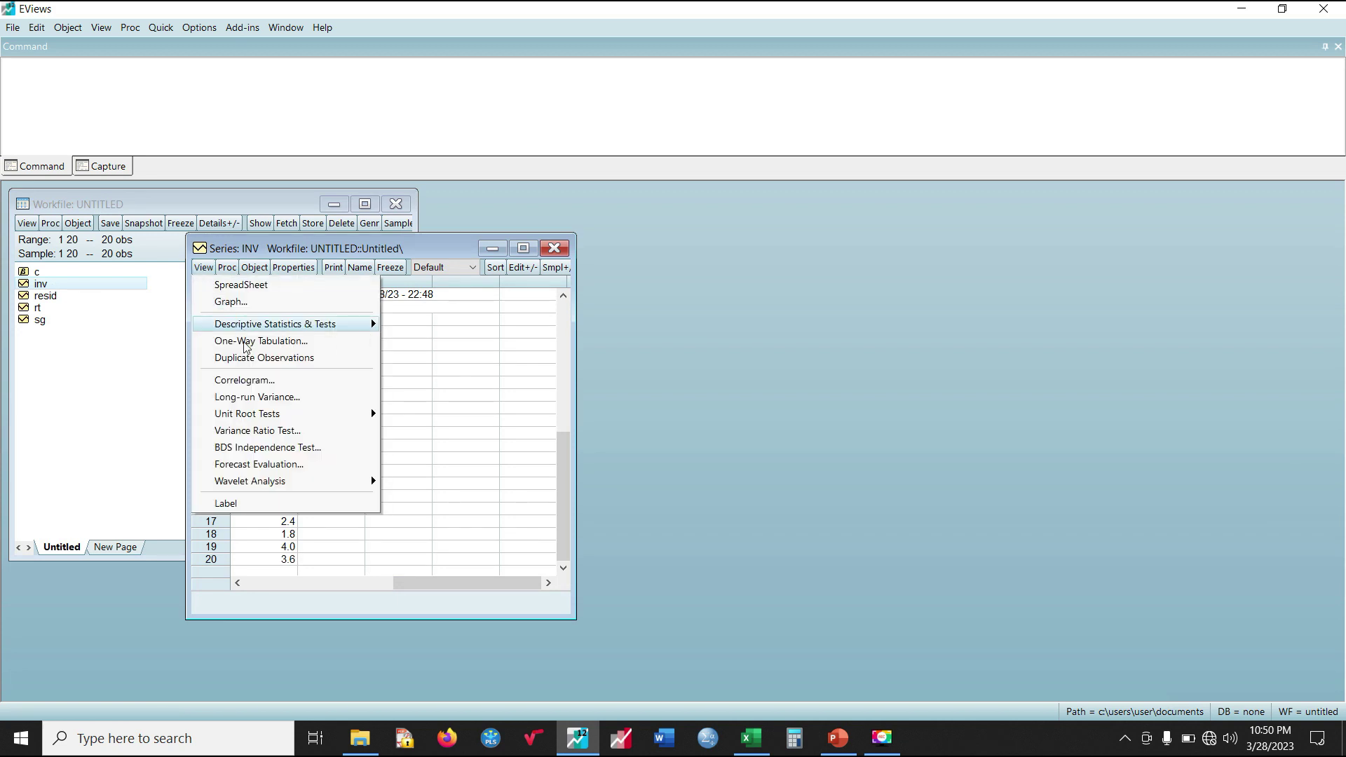
mouse_move(273, 329)
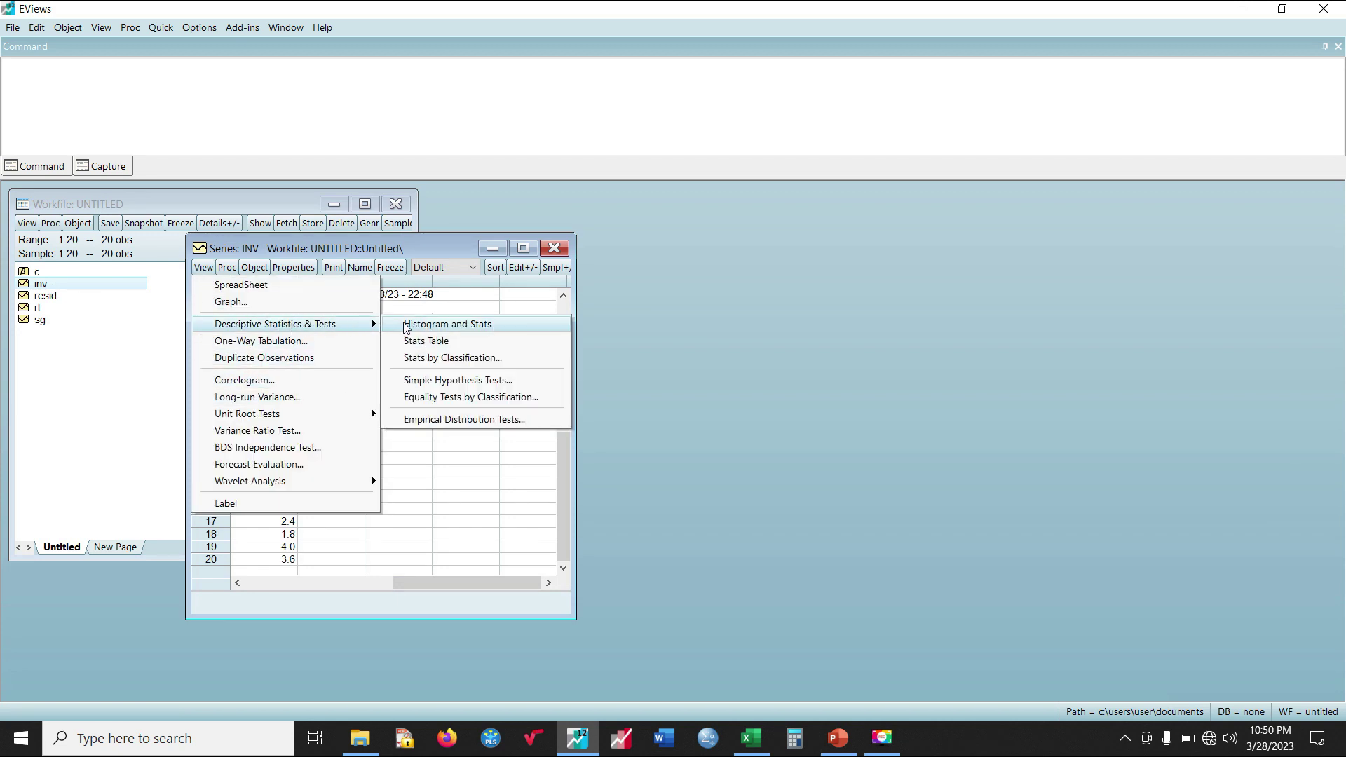
click(479, 332)
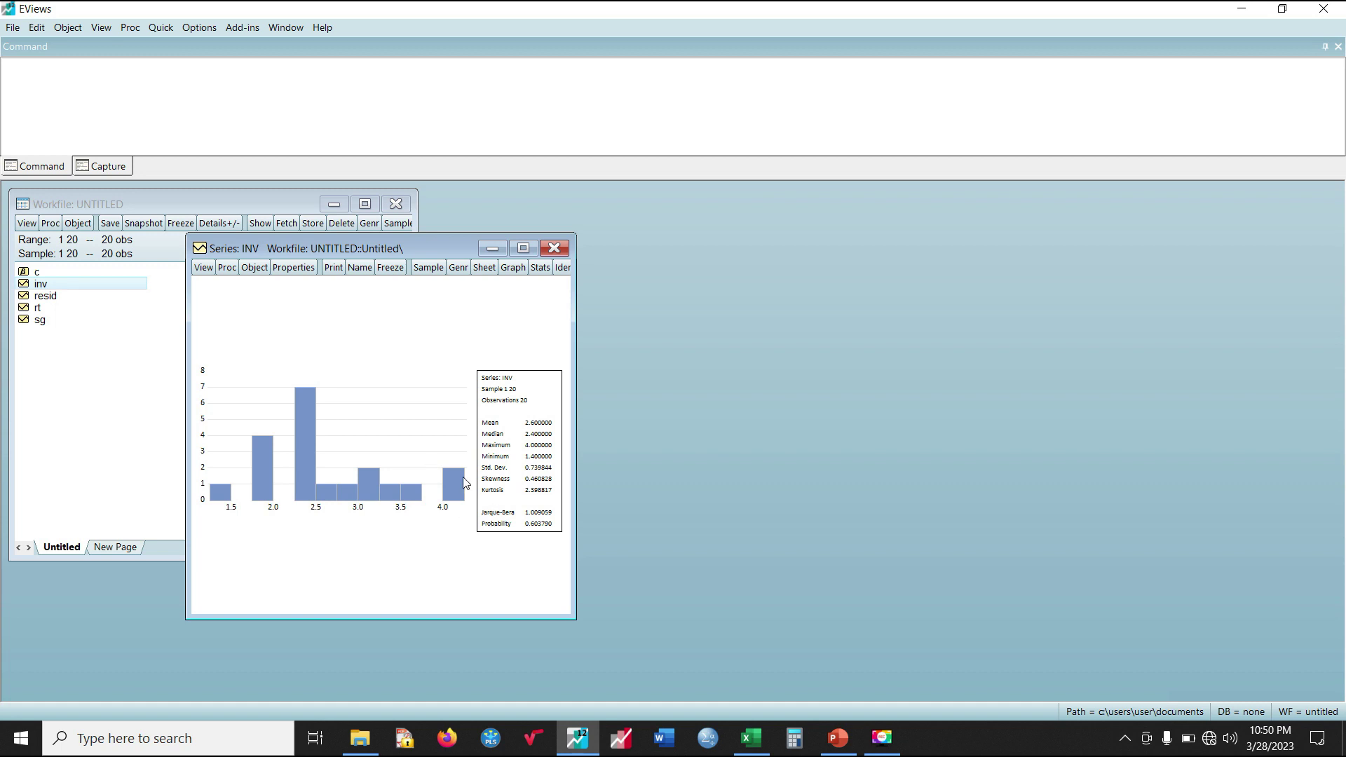
click(554, 249)
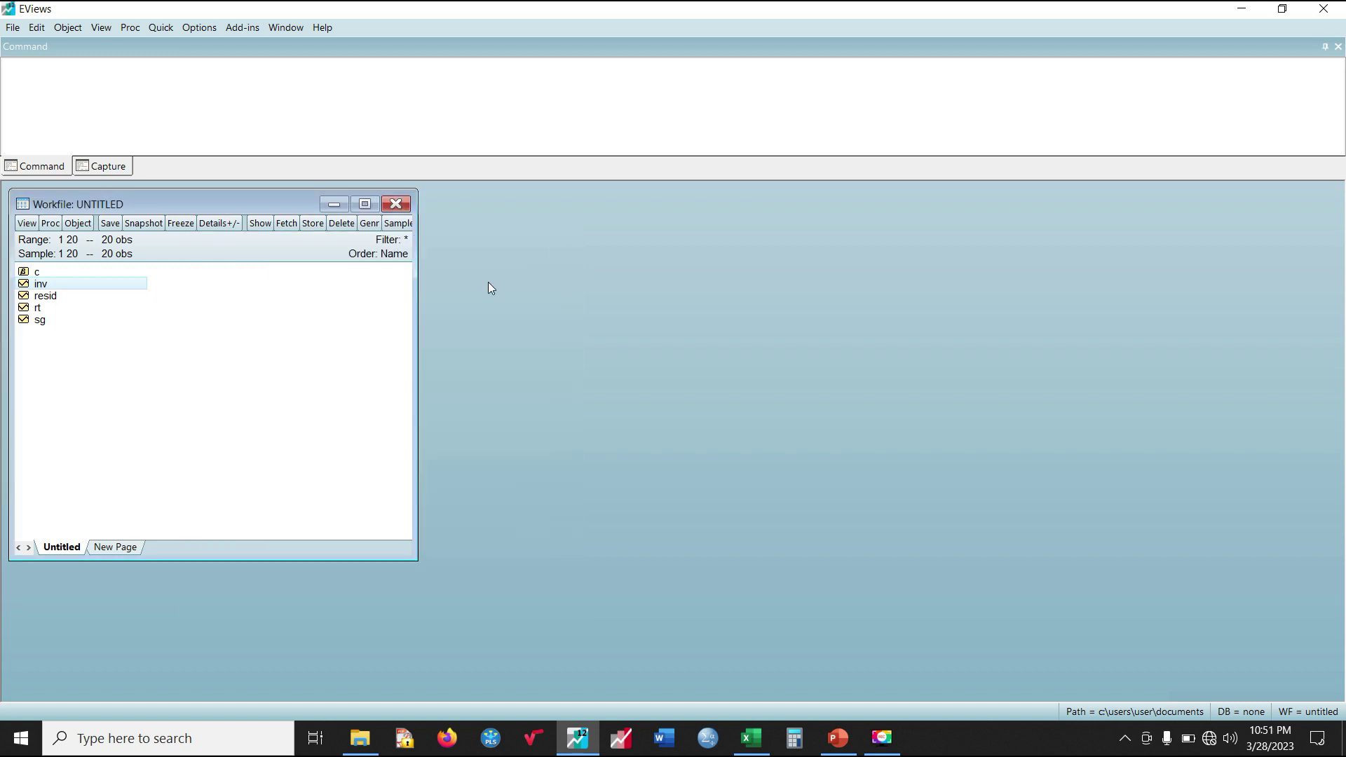
- Display the histogram and statistics of the RT series to examine its distribution, and close the series
double_click(38, 308)
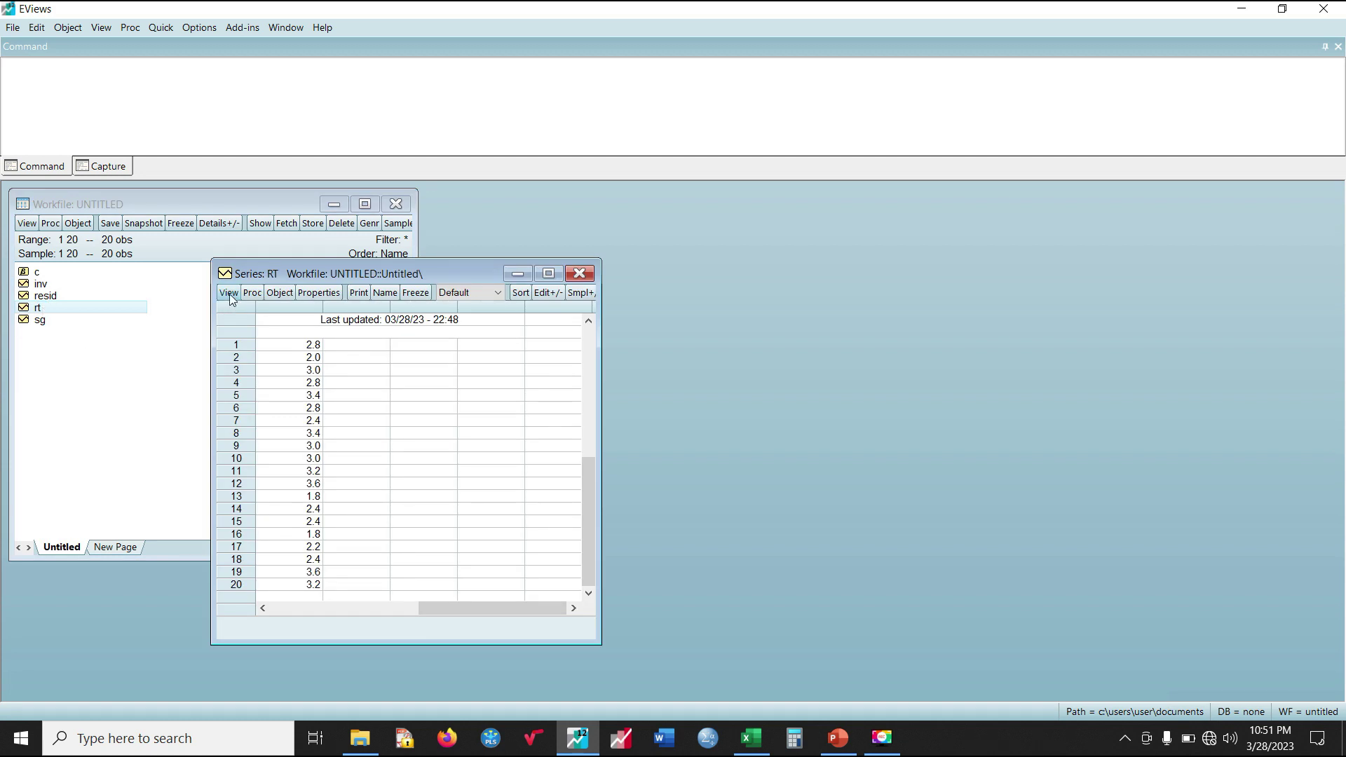
click(229, 293)
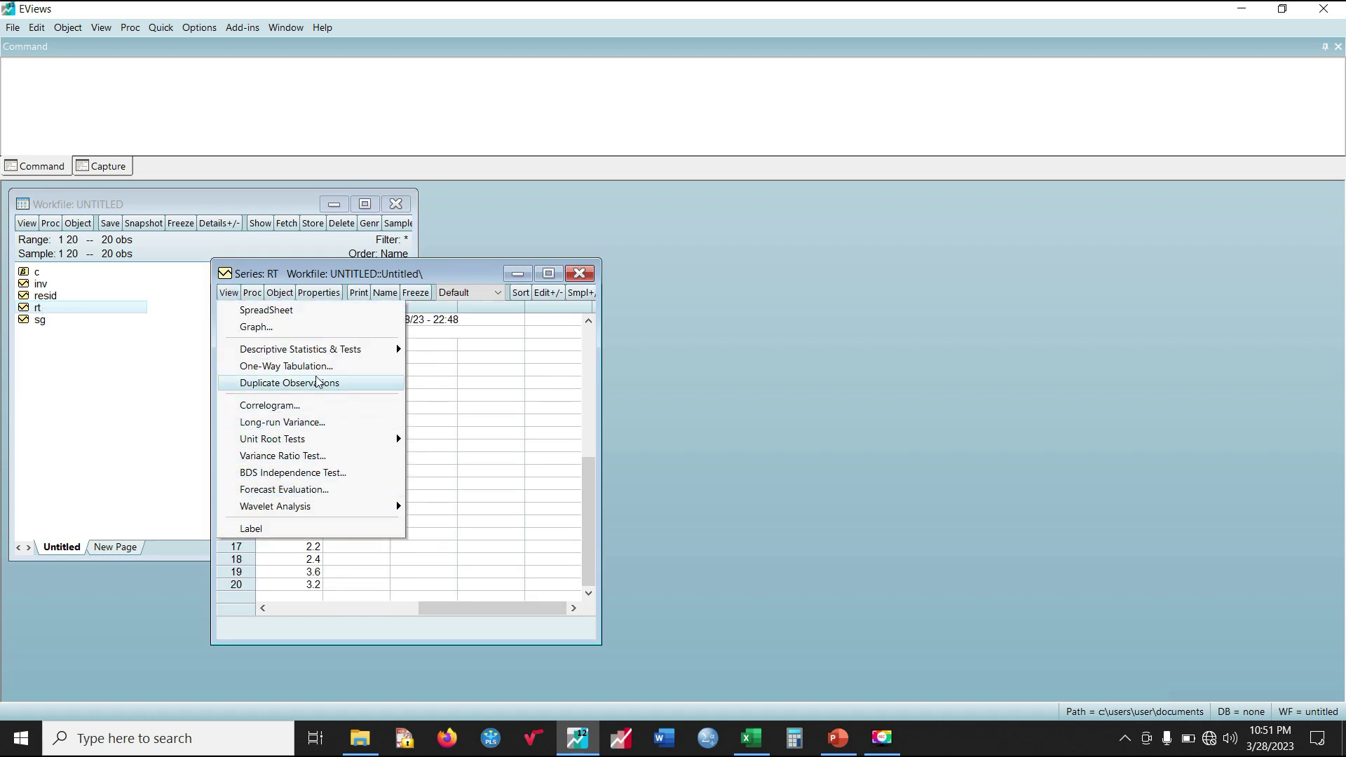
mouse_move(374, 350)
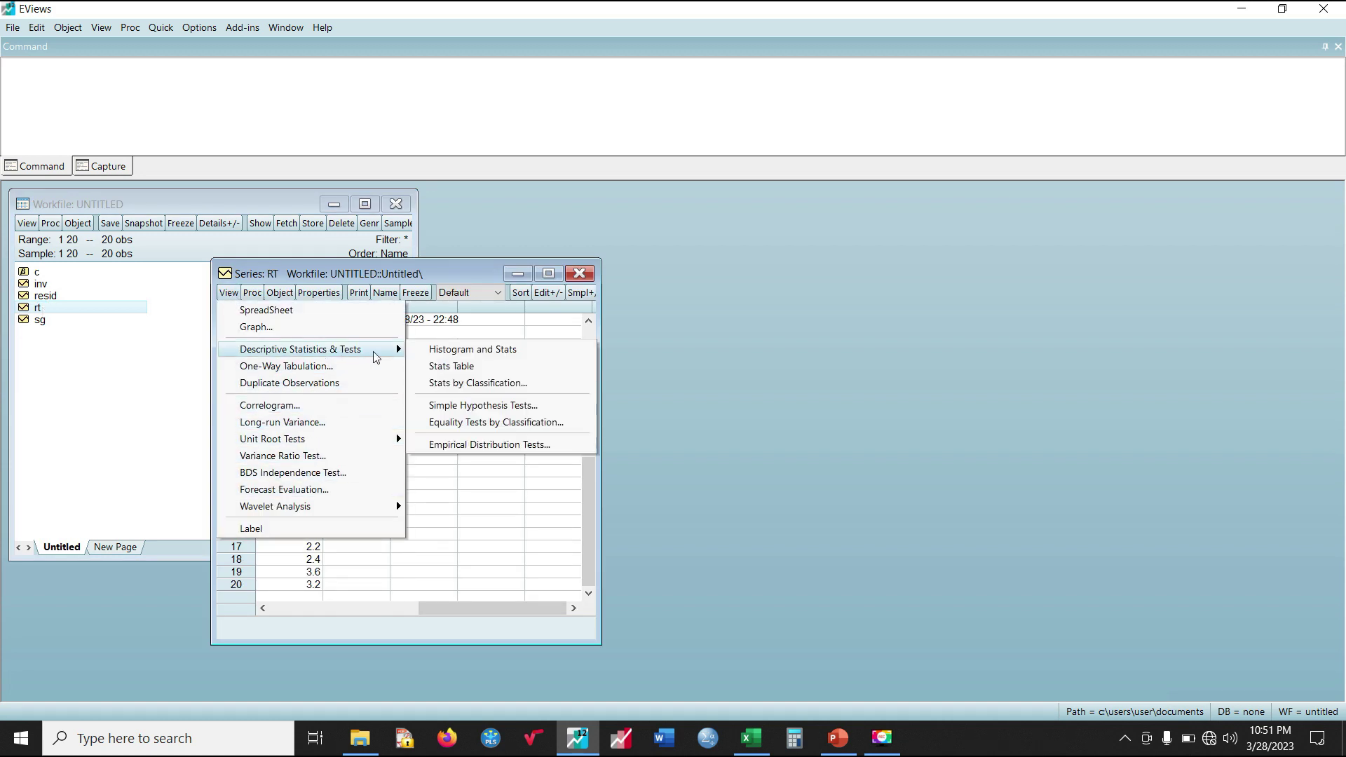
click(469, 350)
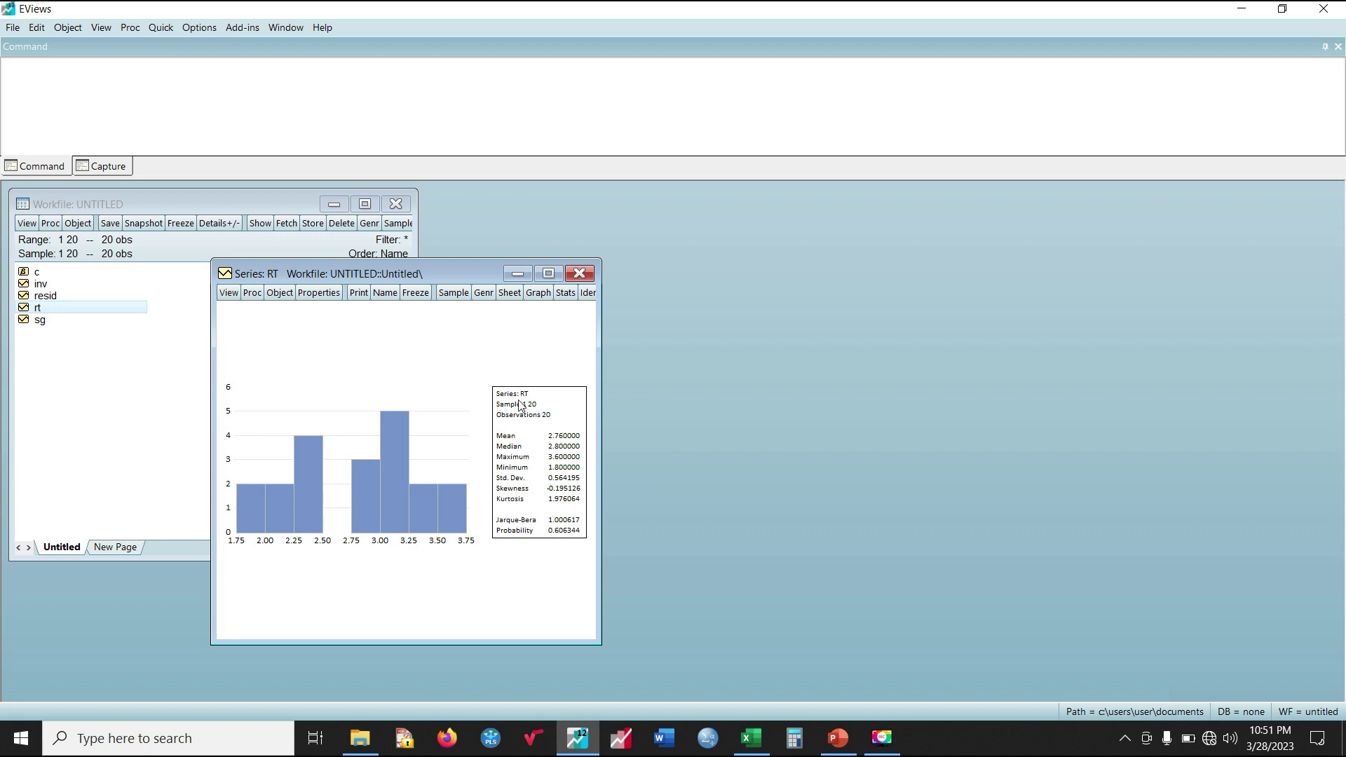
click(578, 273)
- Display the histogram and statistics of the SG series to examine its Jarque-Bera normality test
double_click(40, 321)
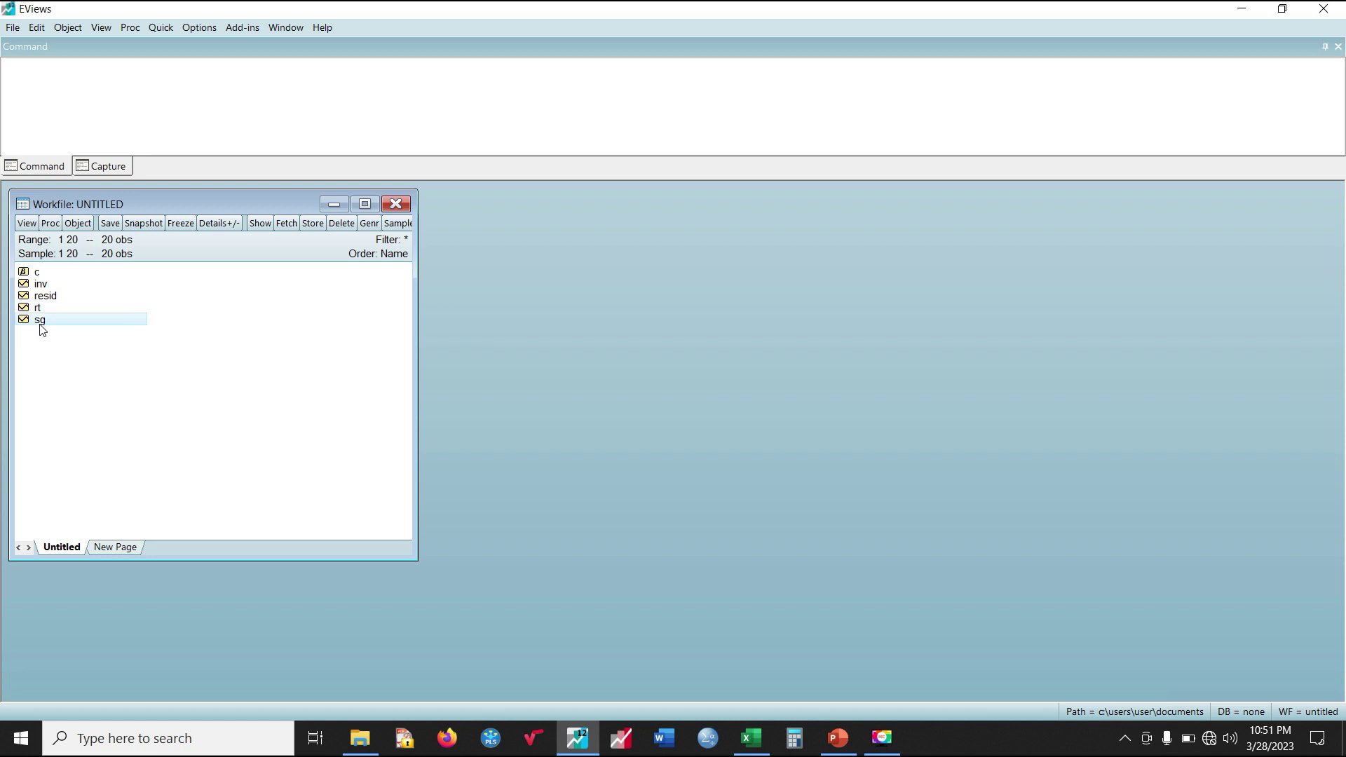
click(254, 320)
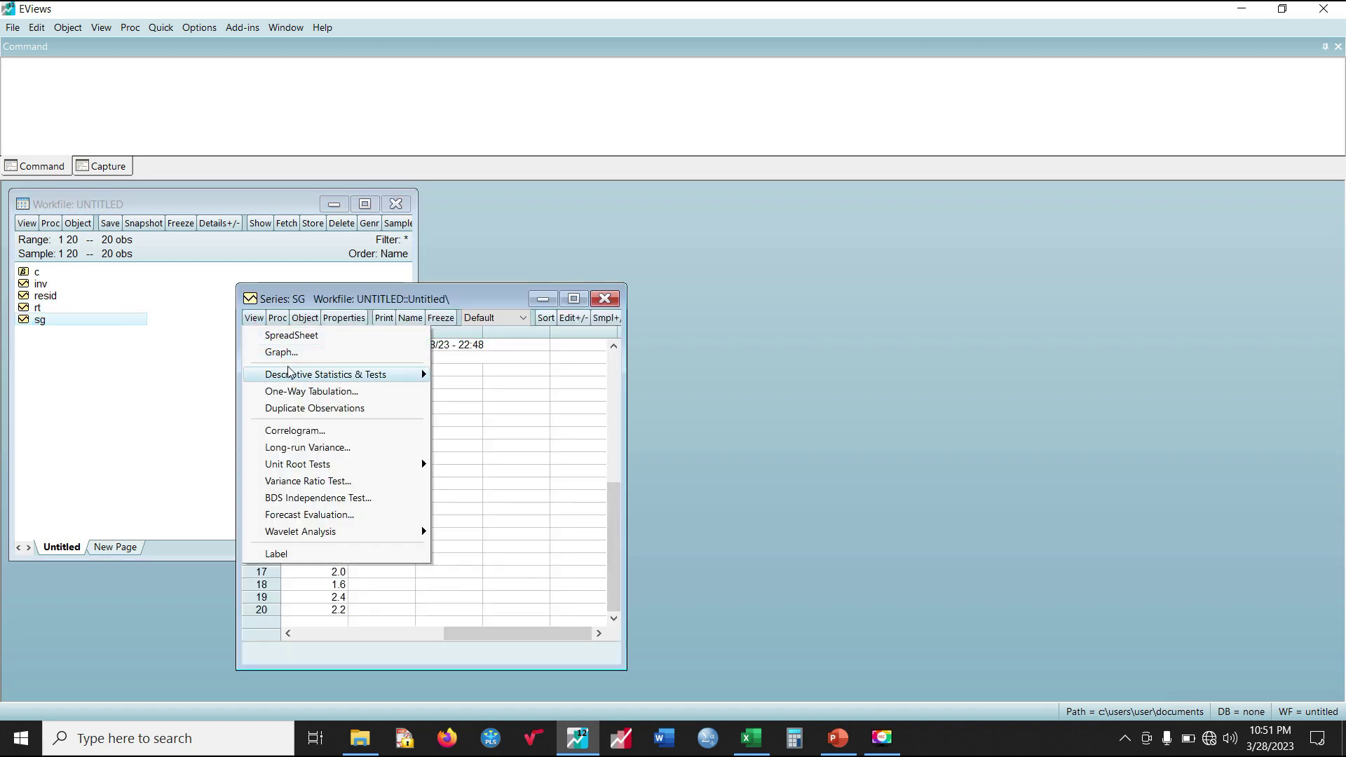
mouse_move(302, 375)
click(479, 375)
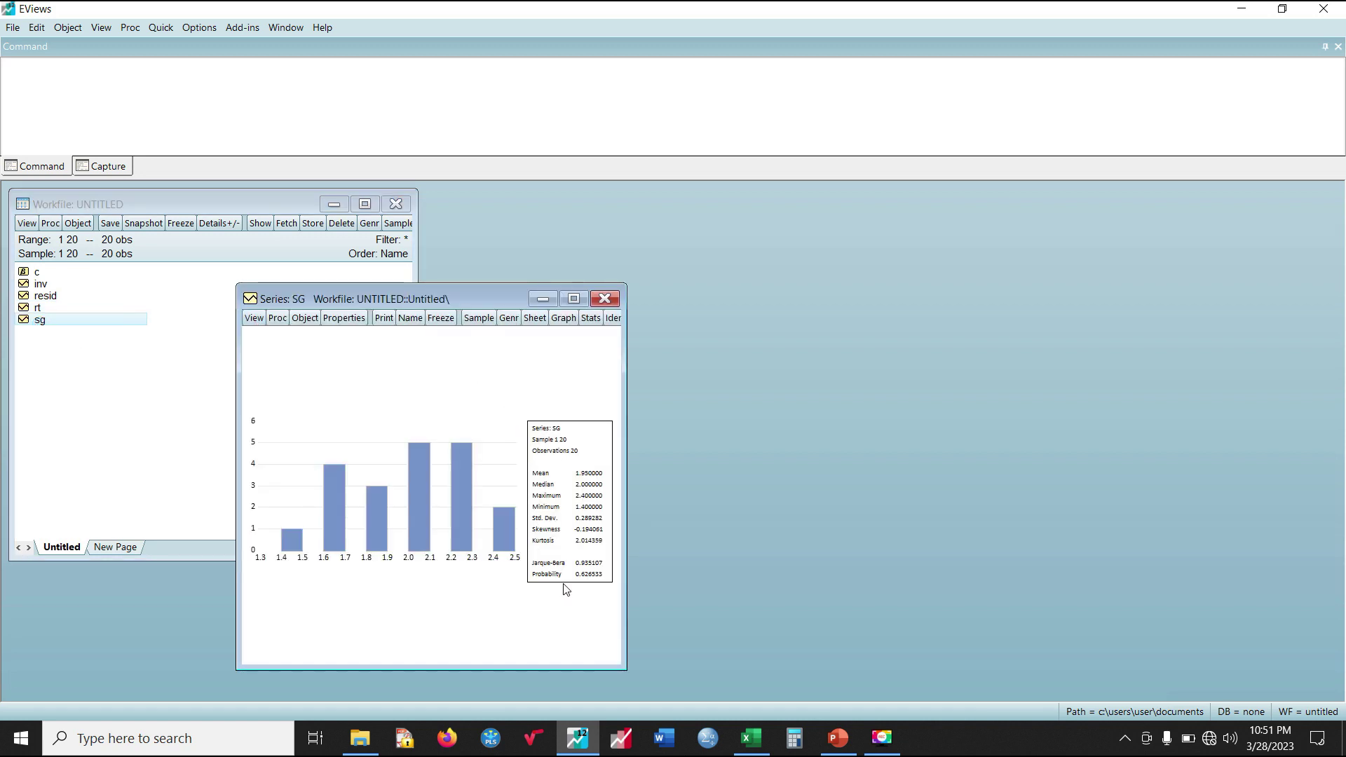
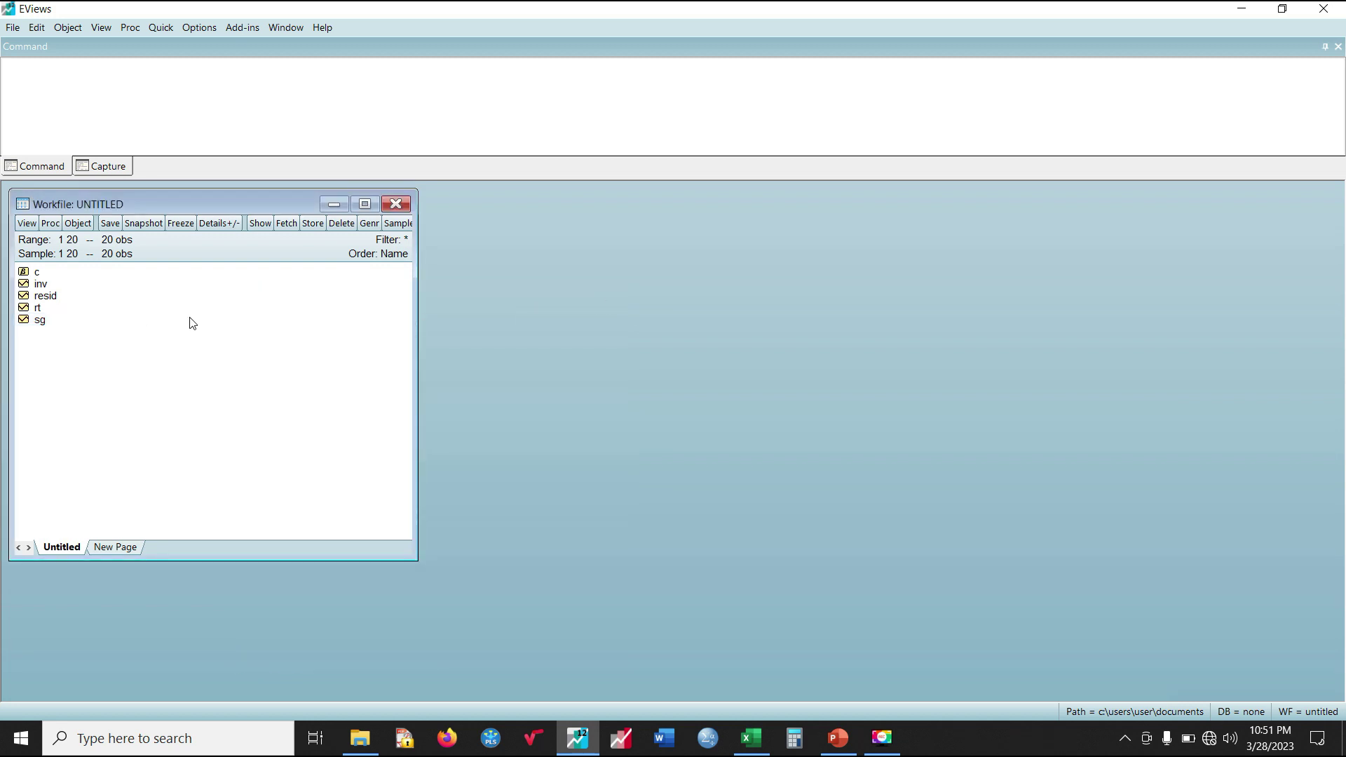
- Open a new group of SG, INV and RT, in that order, for correlation analysis
click(76, 321)
ctrl+click(54, 284)
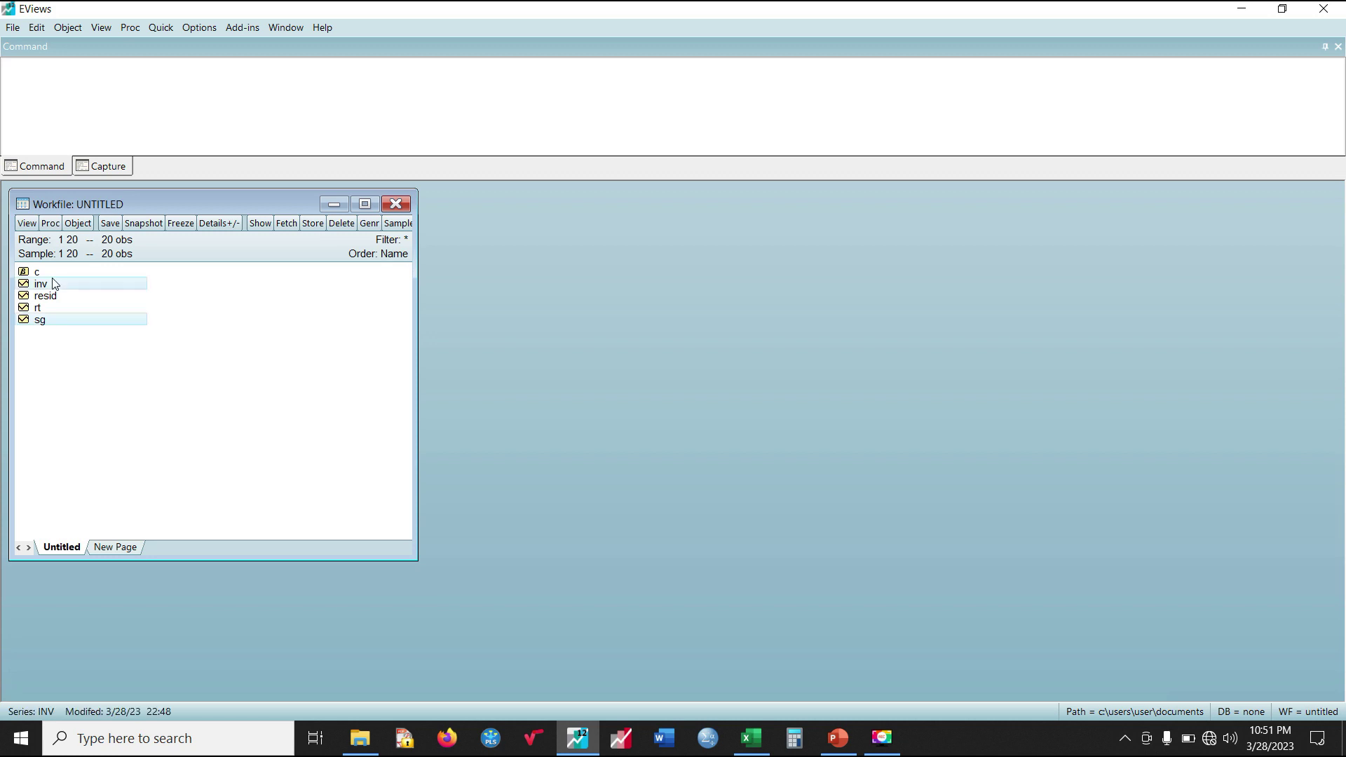
ctrl+click(58, 310)
right_click(57, 315)
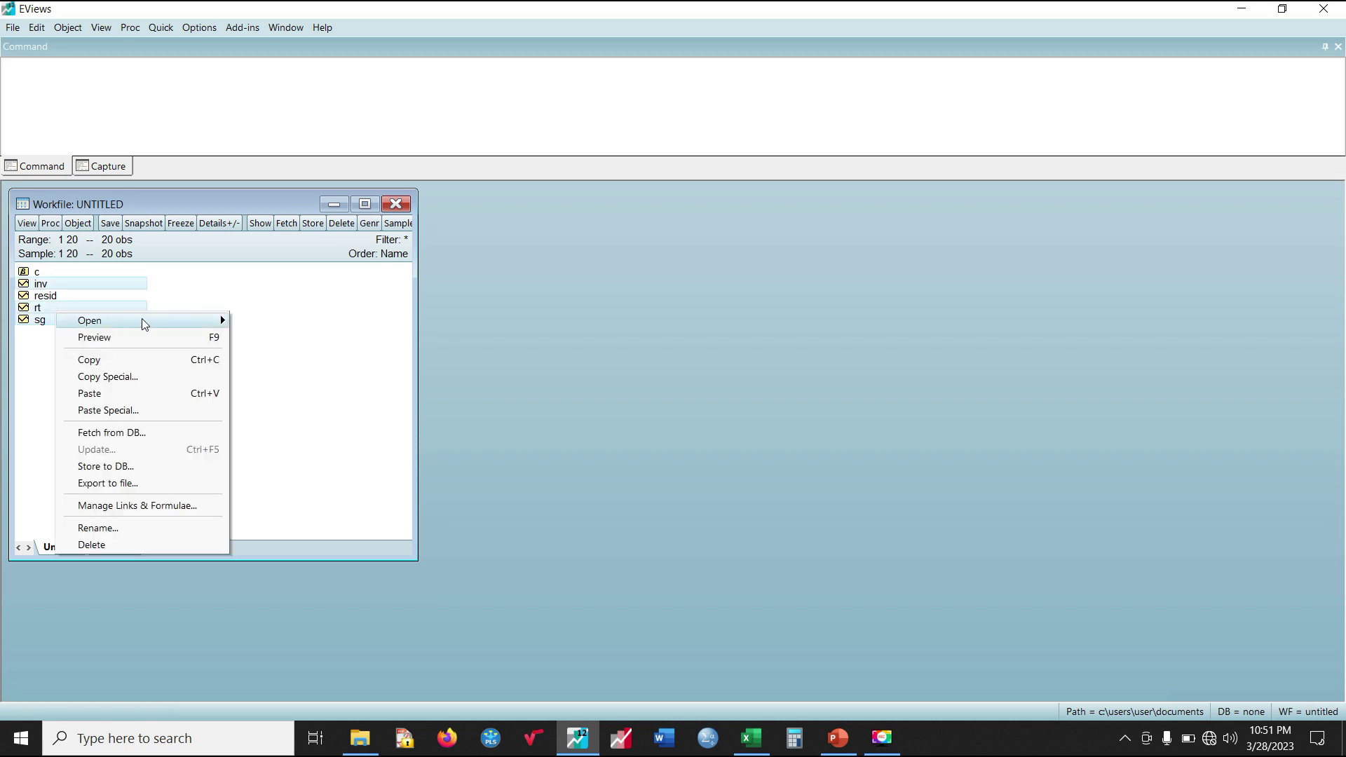
mouse_move(141, 320)
click(257, 321)
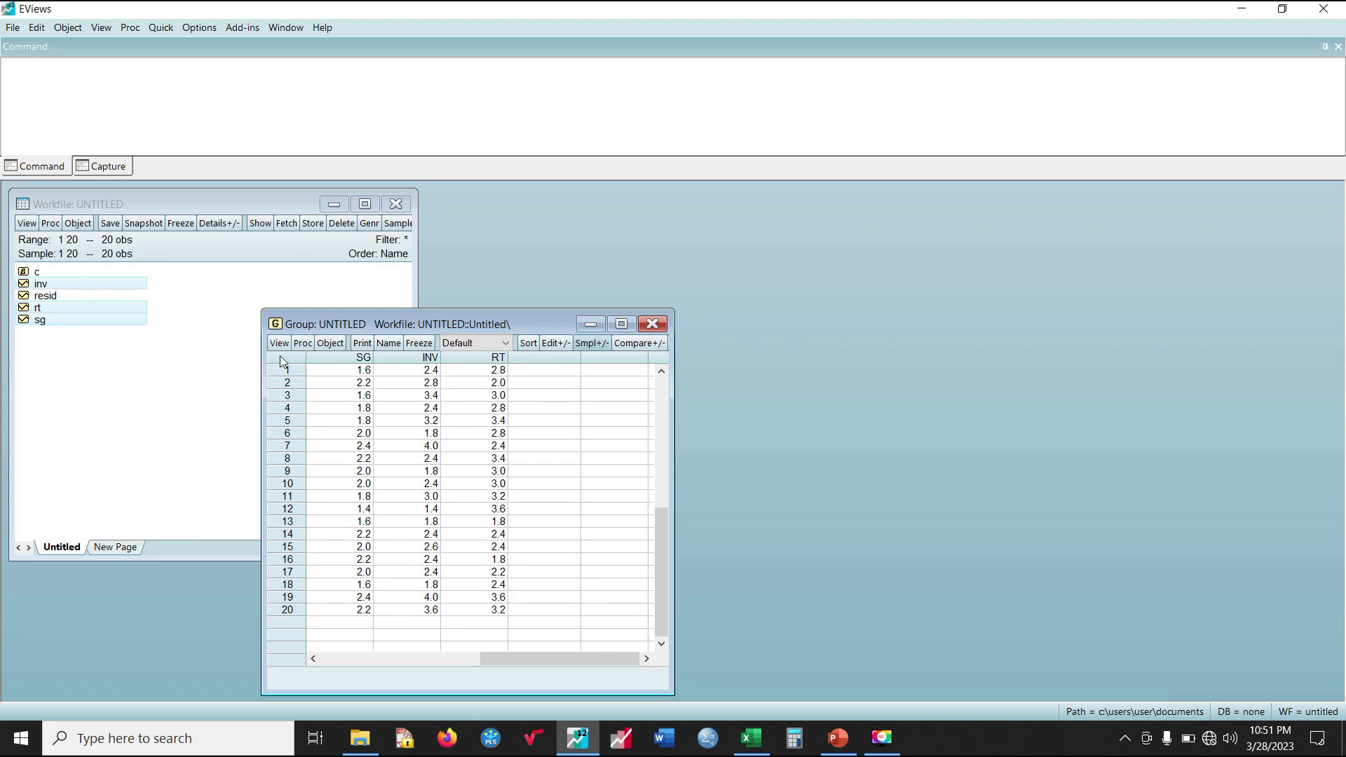
- Run an ordinary covariance analysis of the group showing Correlation and Probability | t | = 0, examine the table, and discard the group
click(279, 346)
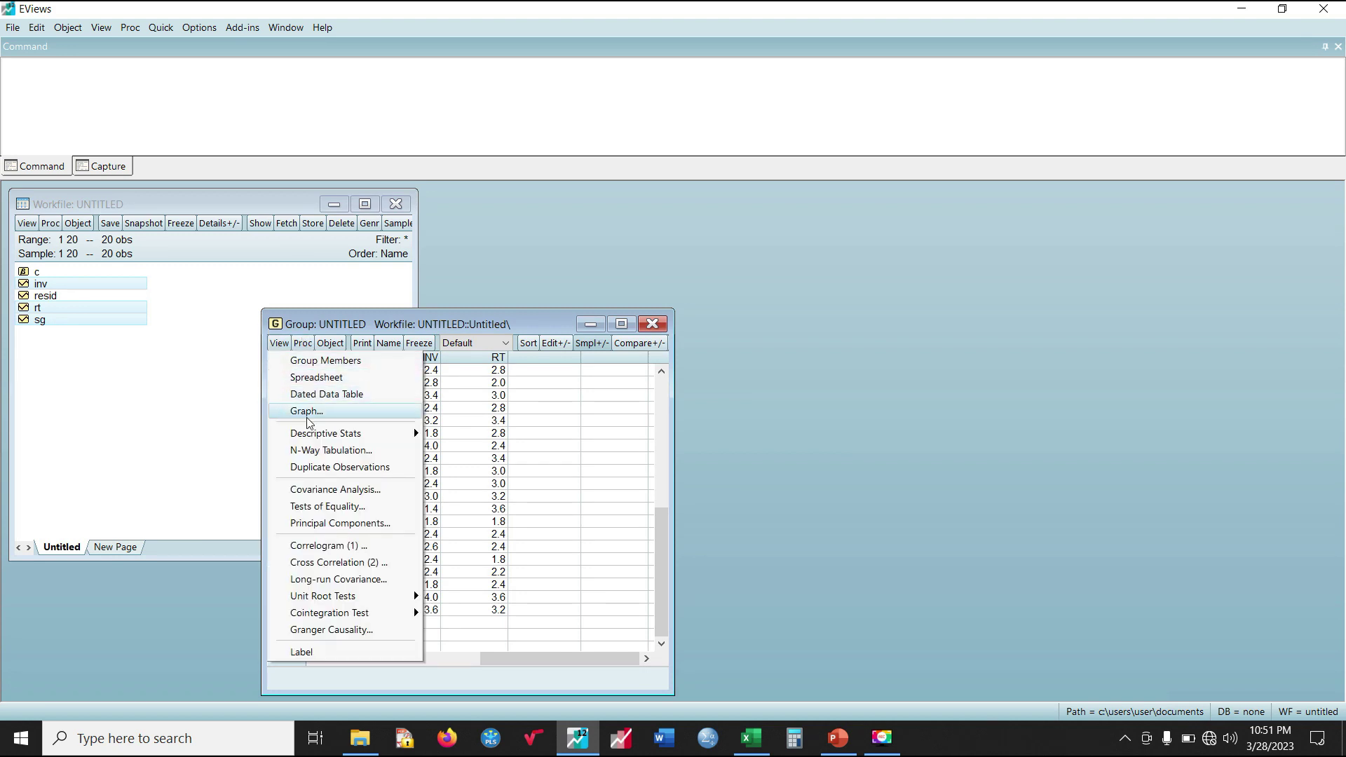
click(350, 490)
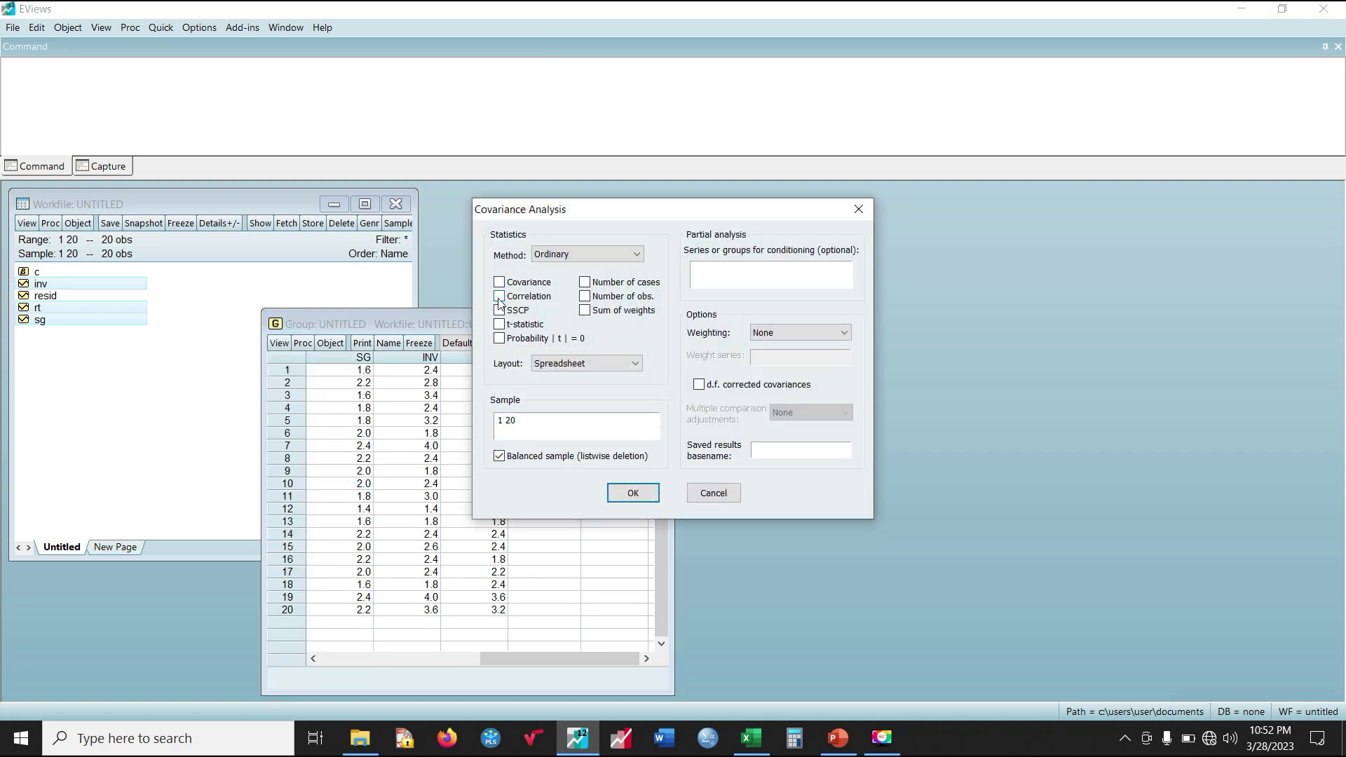
click(500, 297)
click(499, 339)
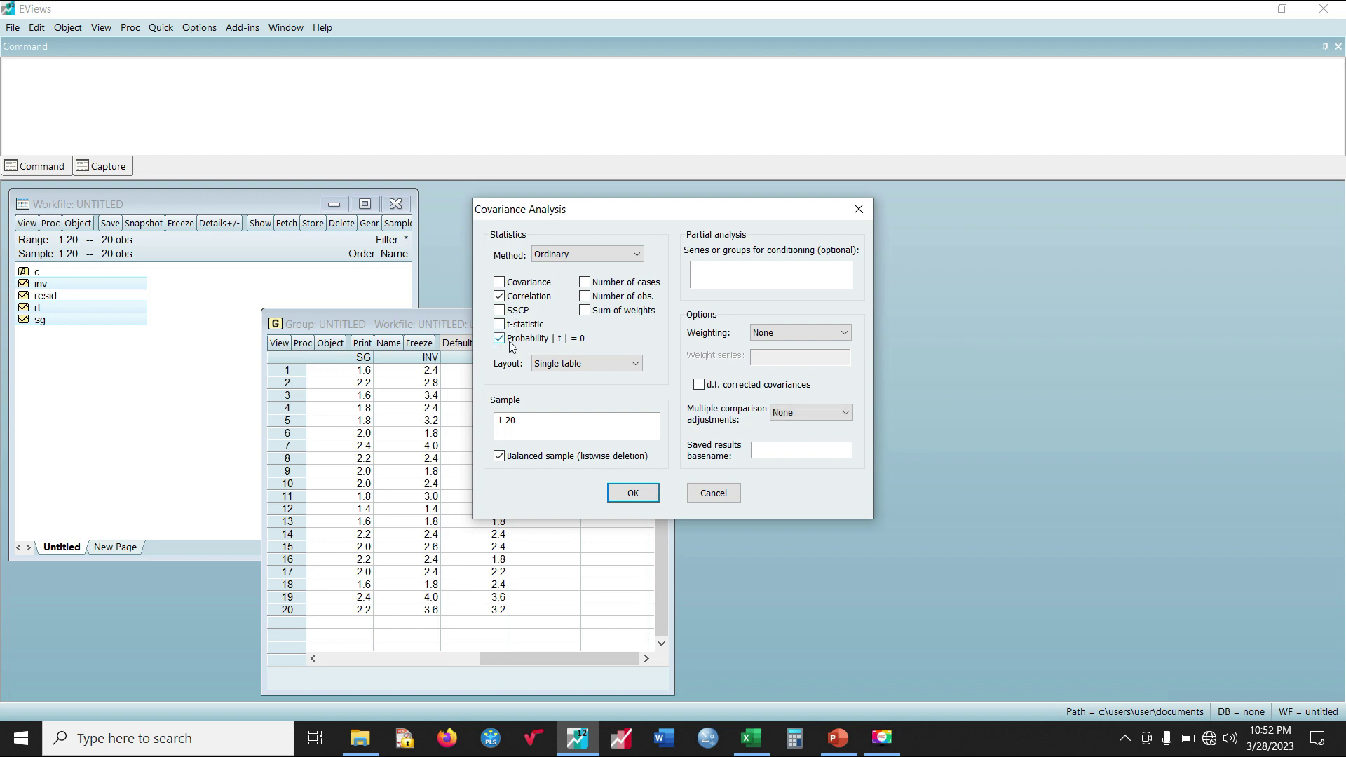
click(632, 495)
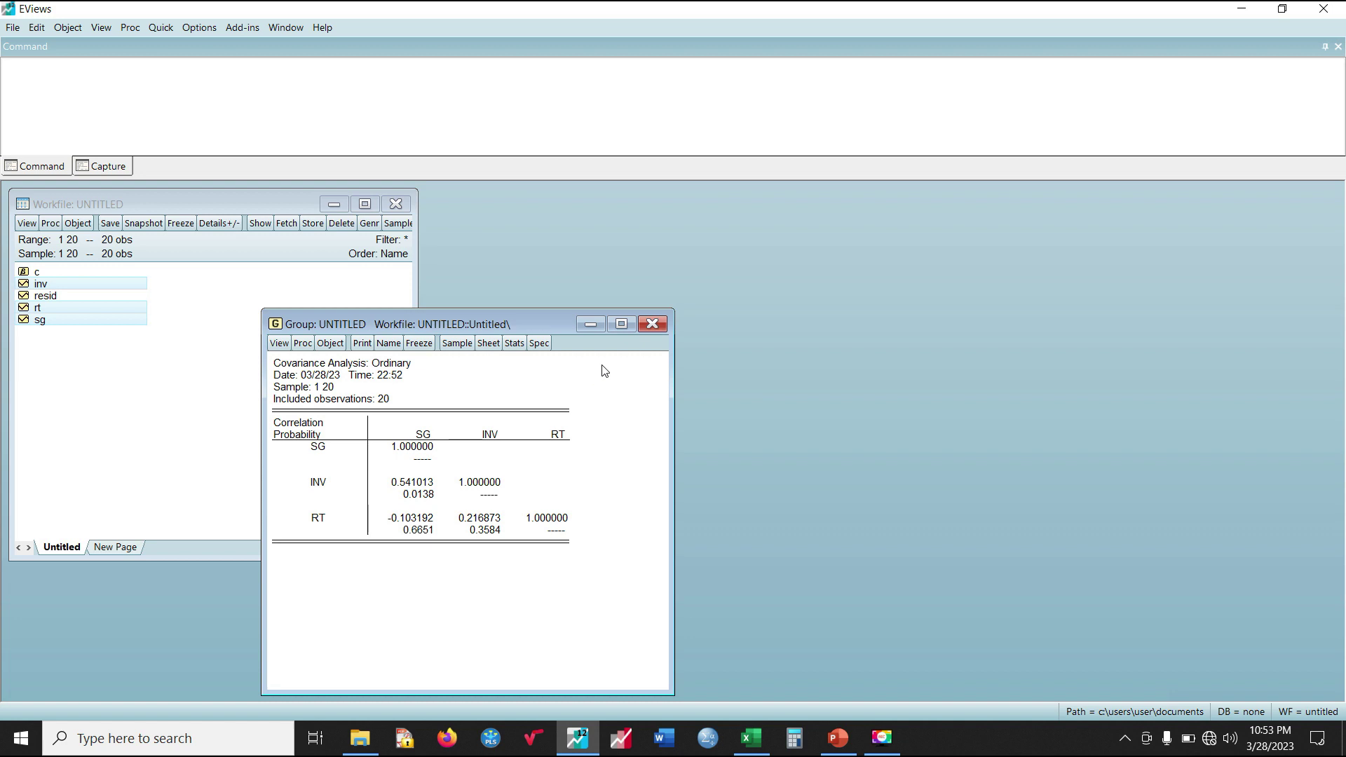
click(646, 326)
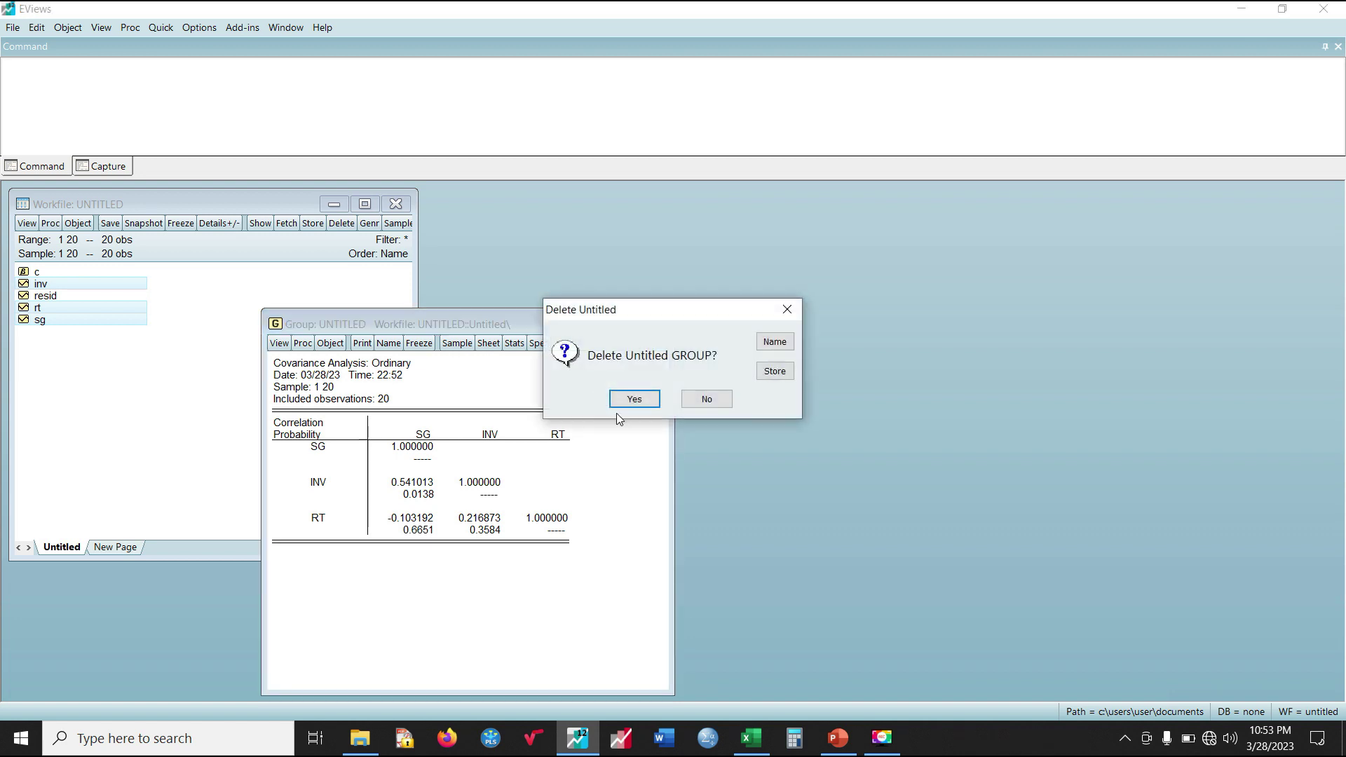
click(626, 398)
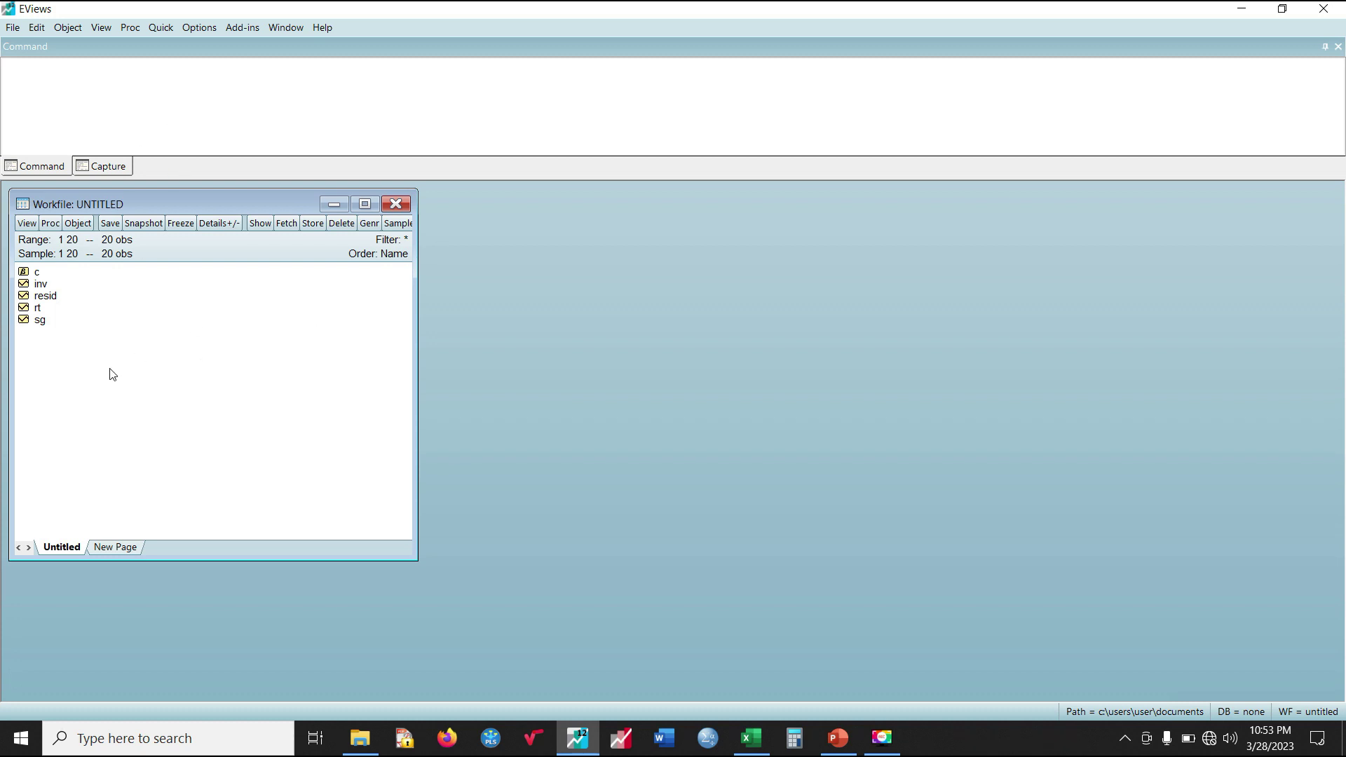
- Estimate a least squares equation with SG as dependent variable and C, INV and RT as regressors
click(160, 31)
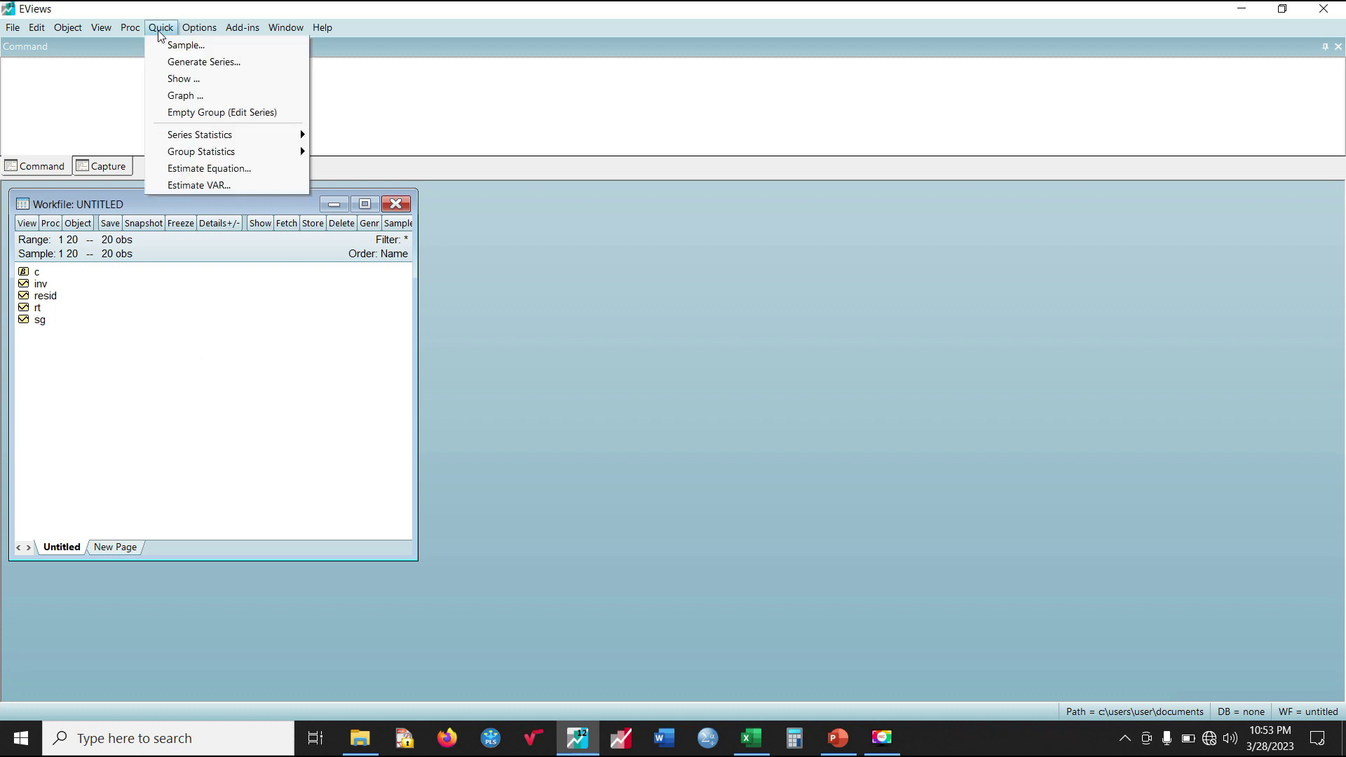
click(229, 171)
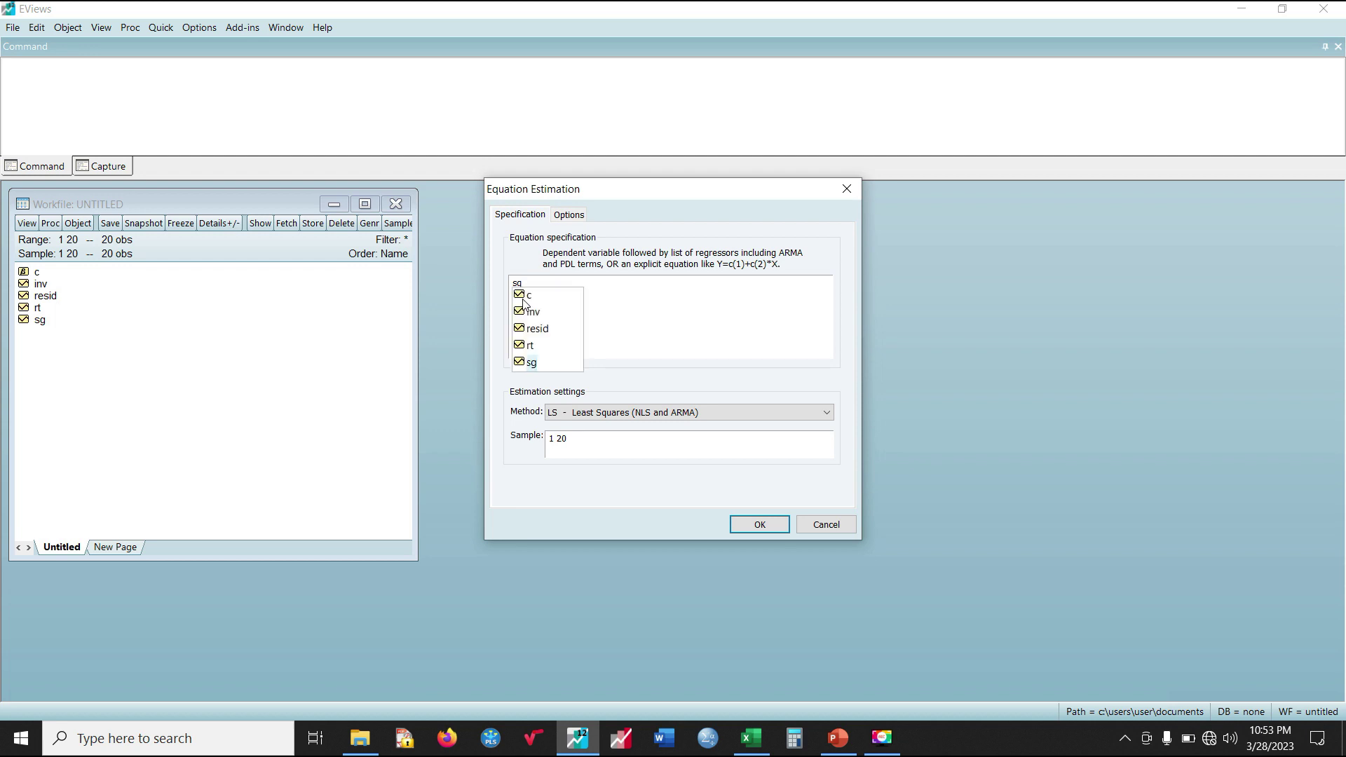
text(sg )
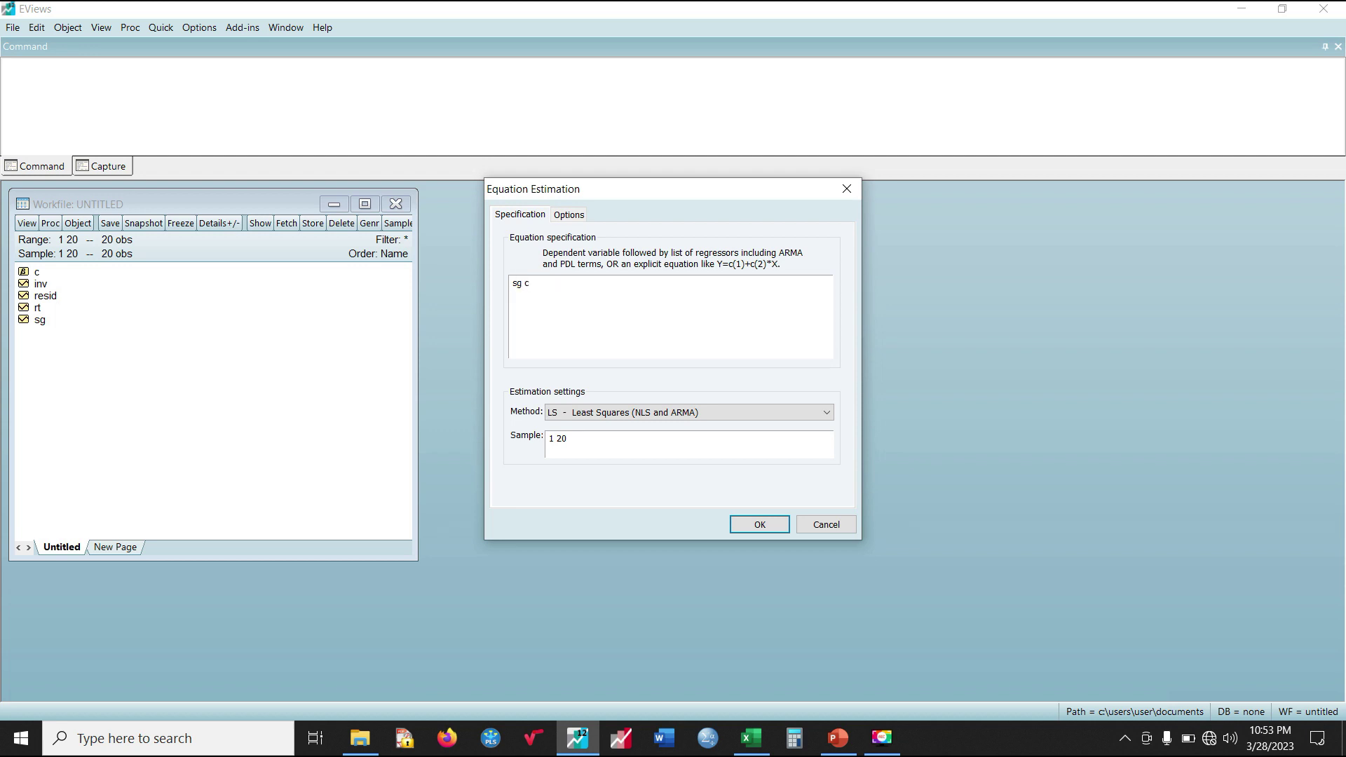
text(c inv rt)
click(574, 287)
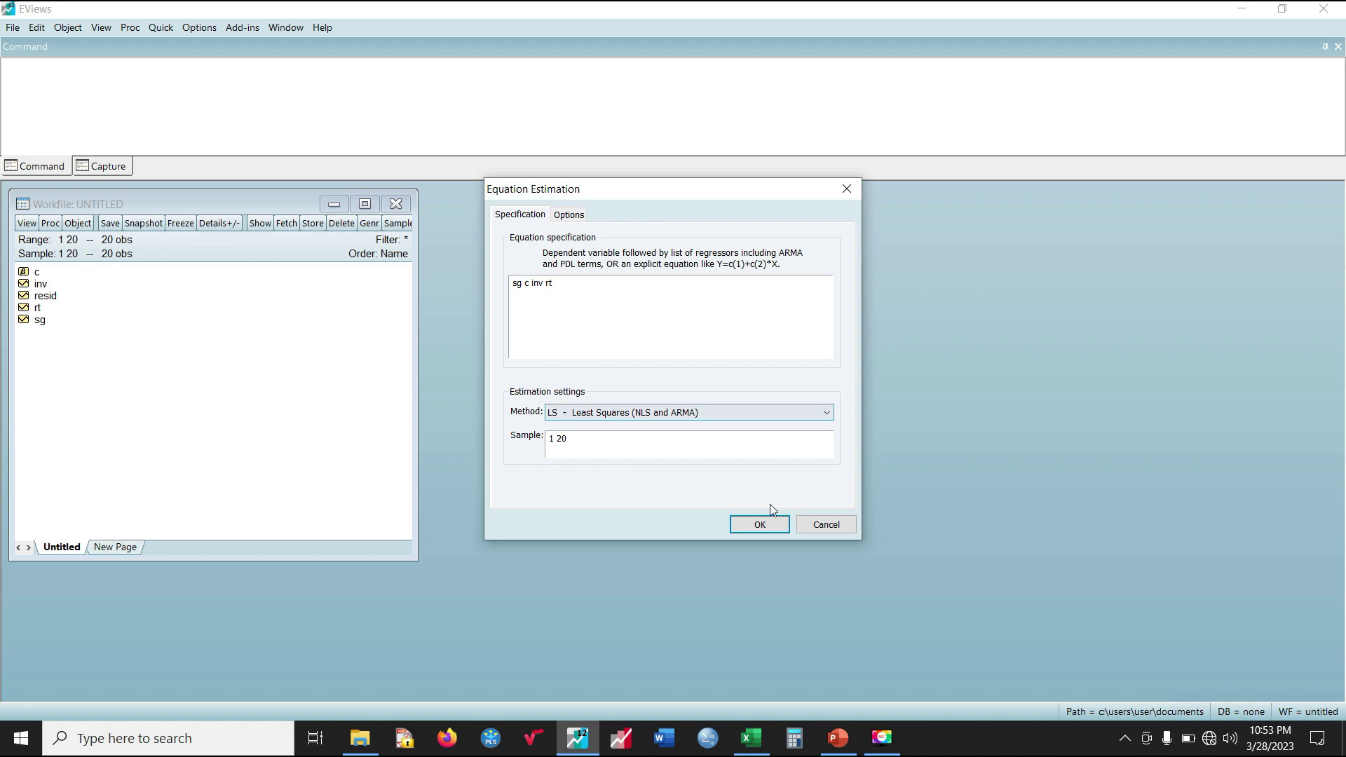
click(761, 525)
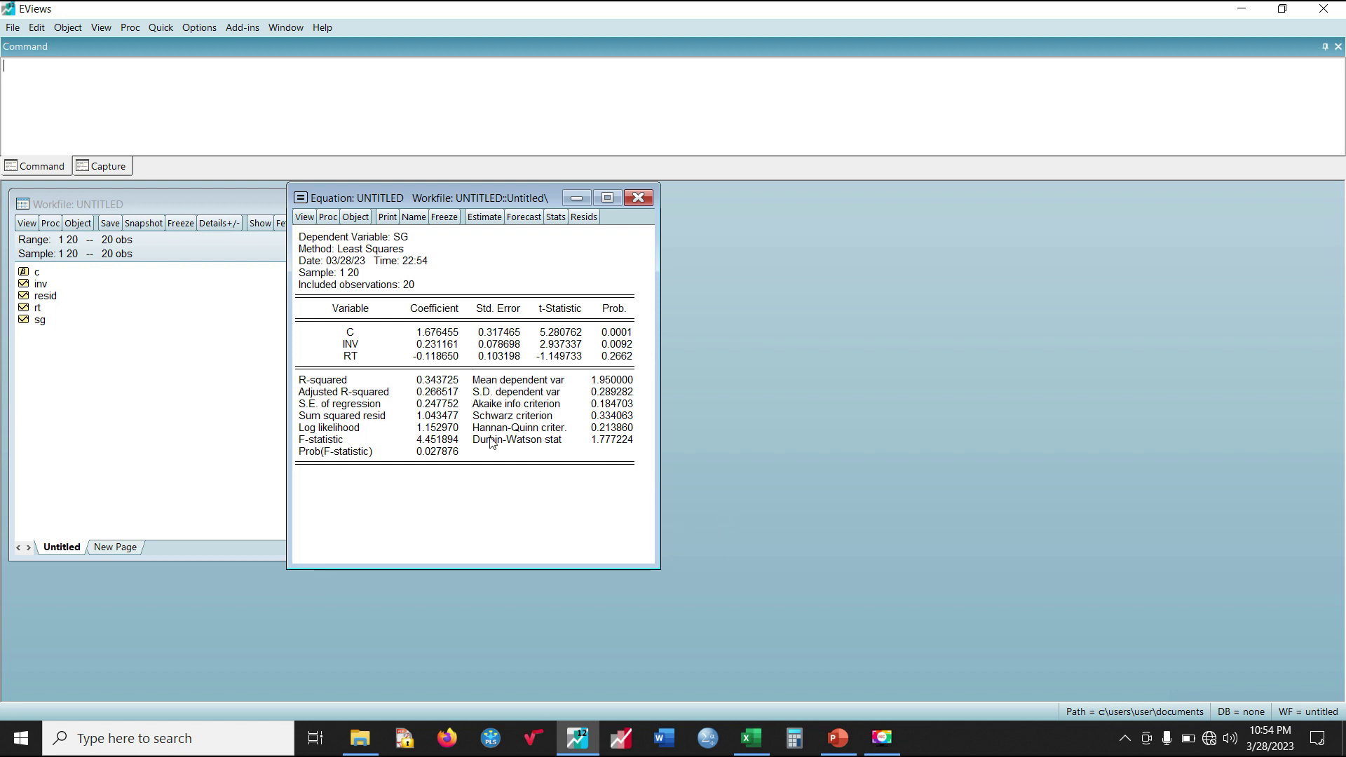
- Review the "Components of the Regression Output" slide in PowerPoint against the coefficients, standard errors and t-statistics in the EViews output
click(839, 738)
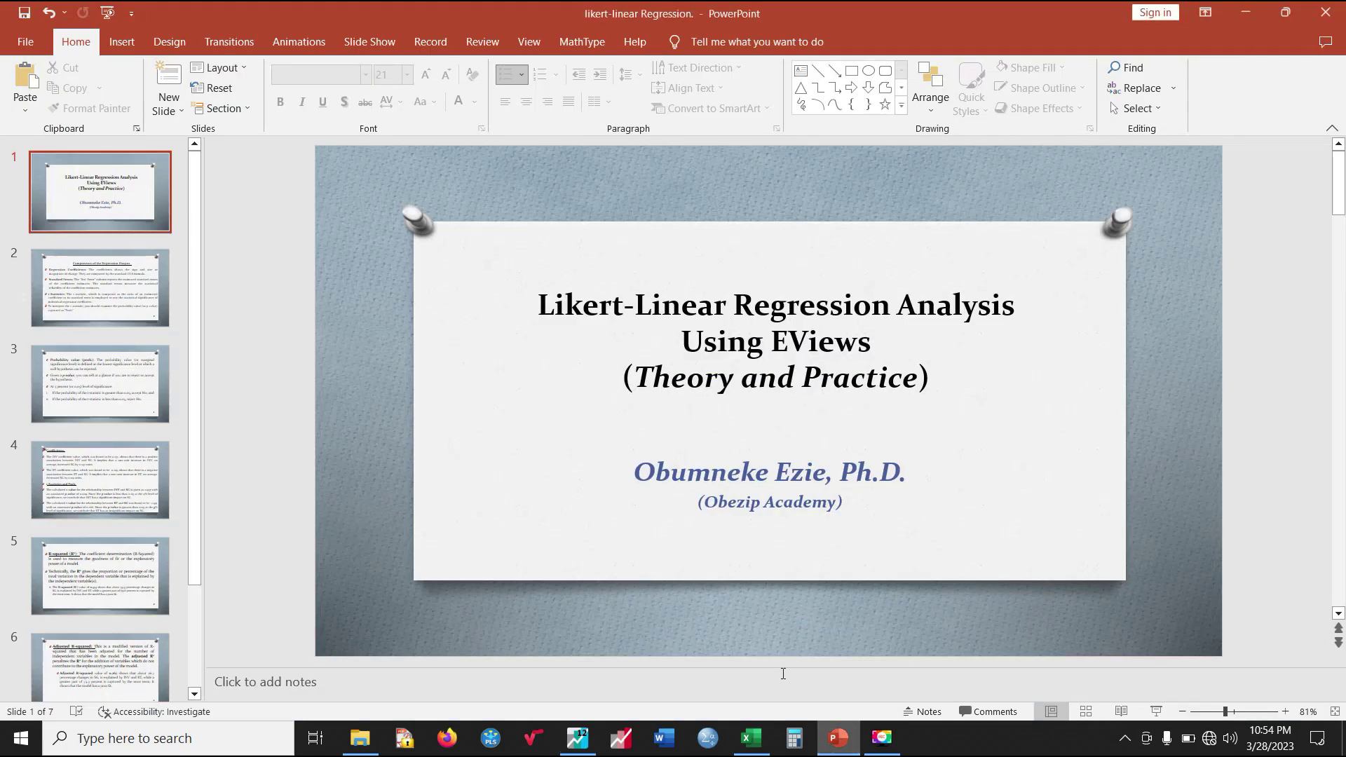
click(118, 310)
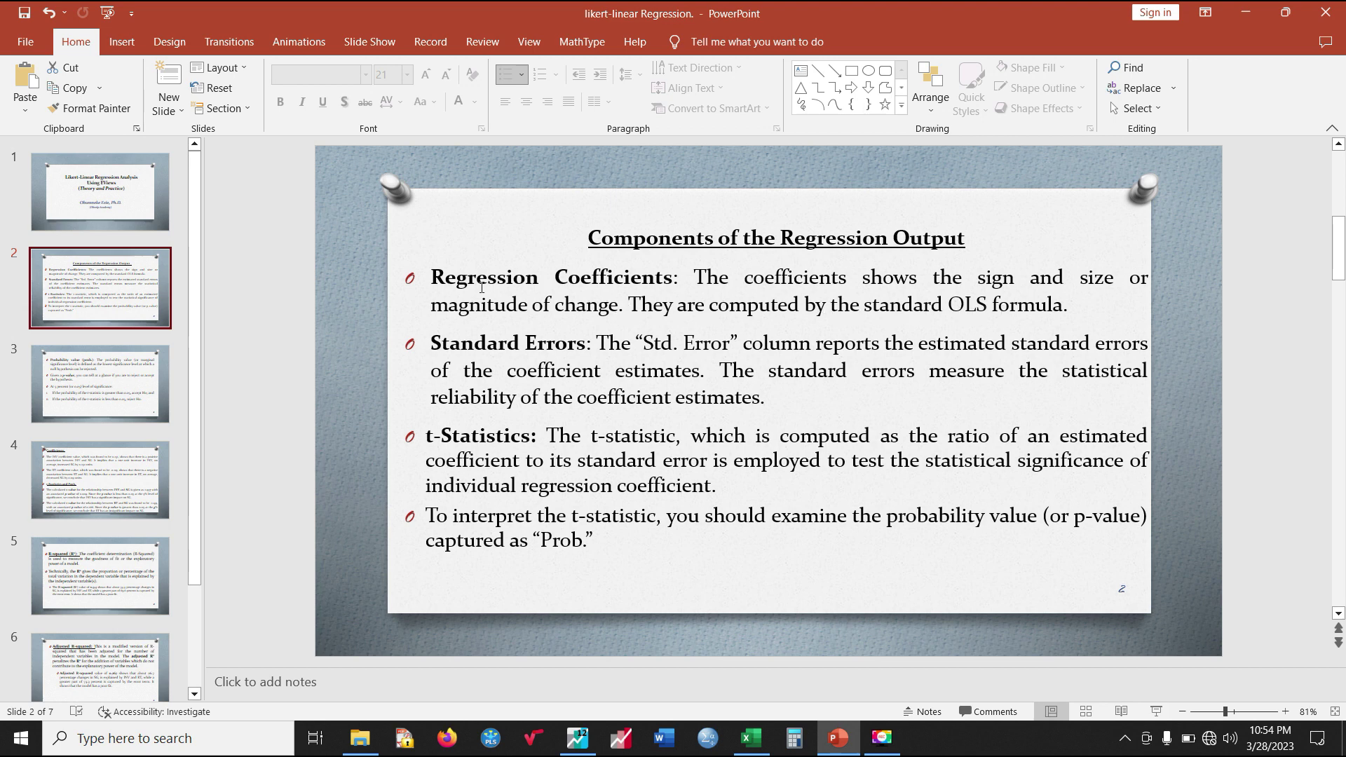
click(578, 738)
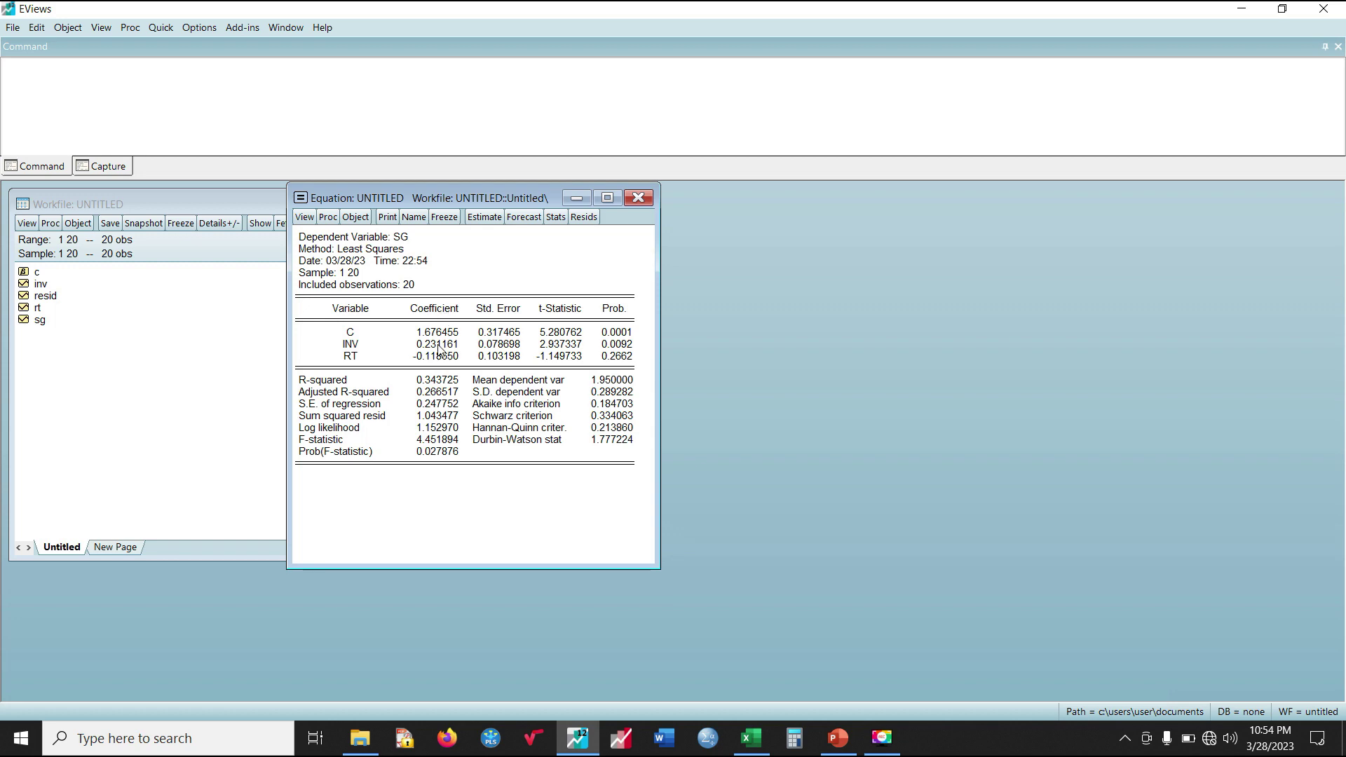
click(839, 737)
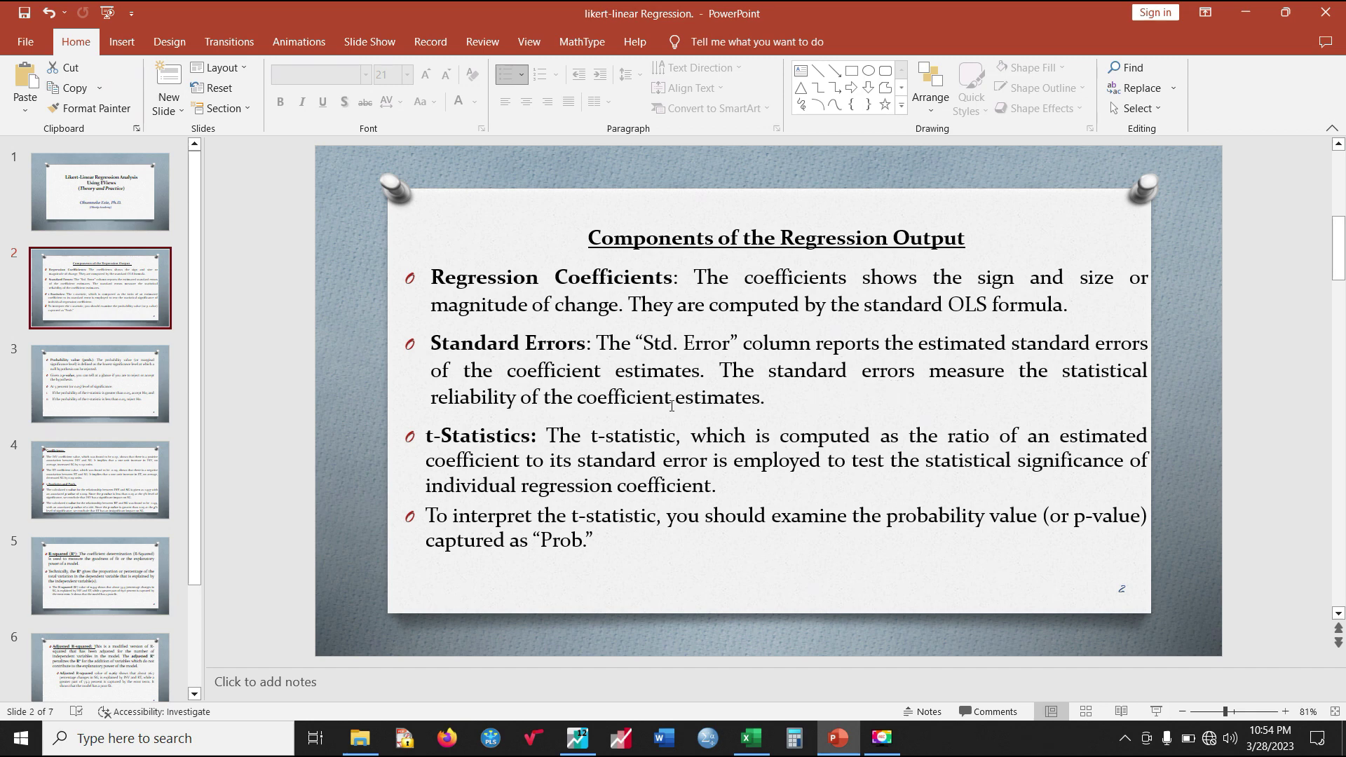
click(577, 738)
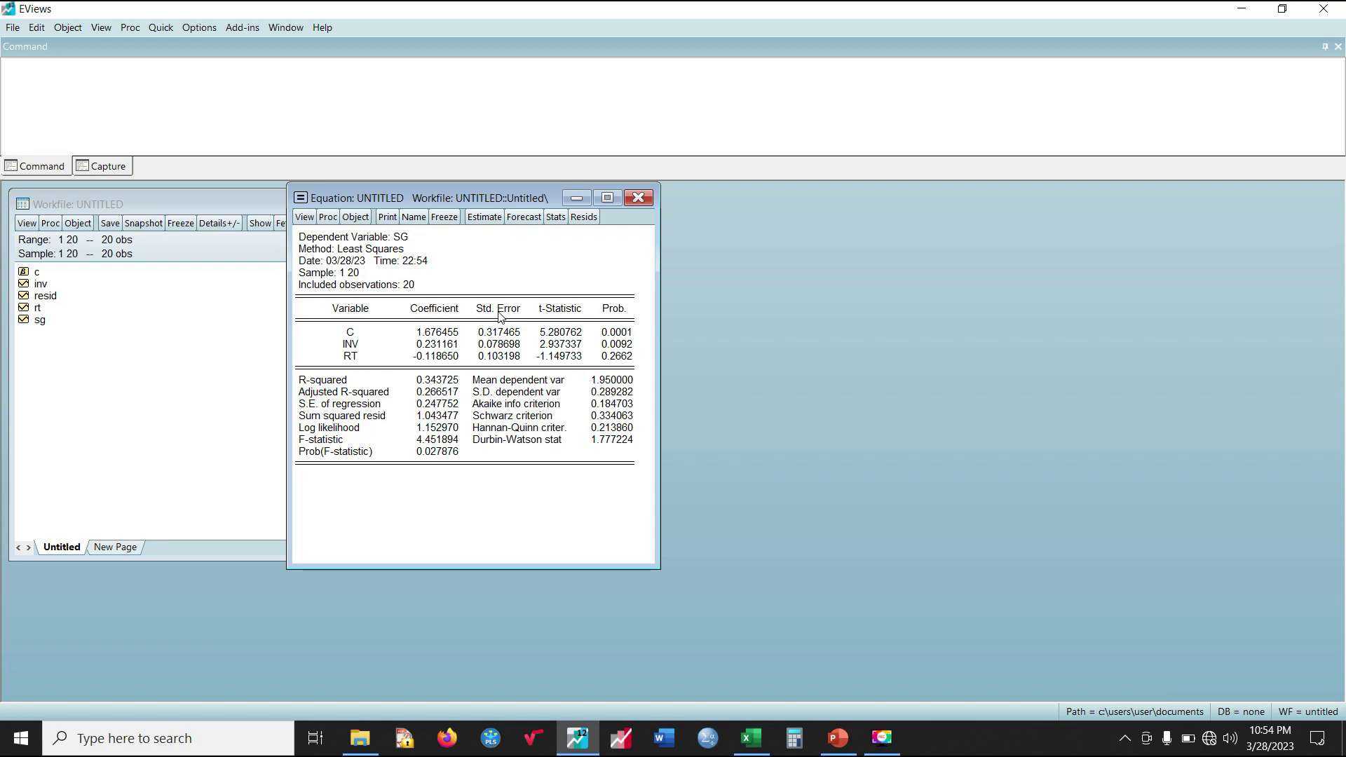
click(827, 738)
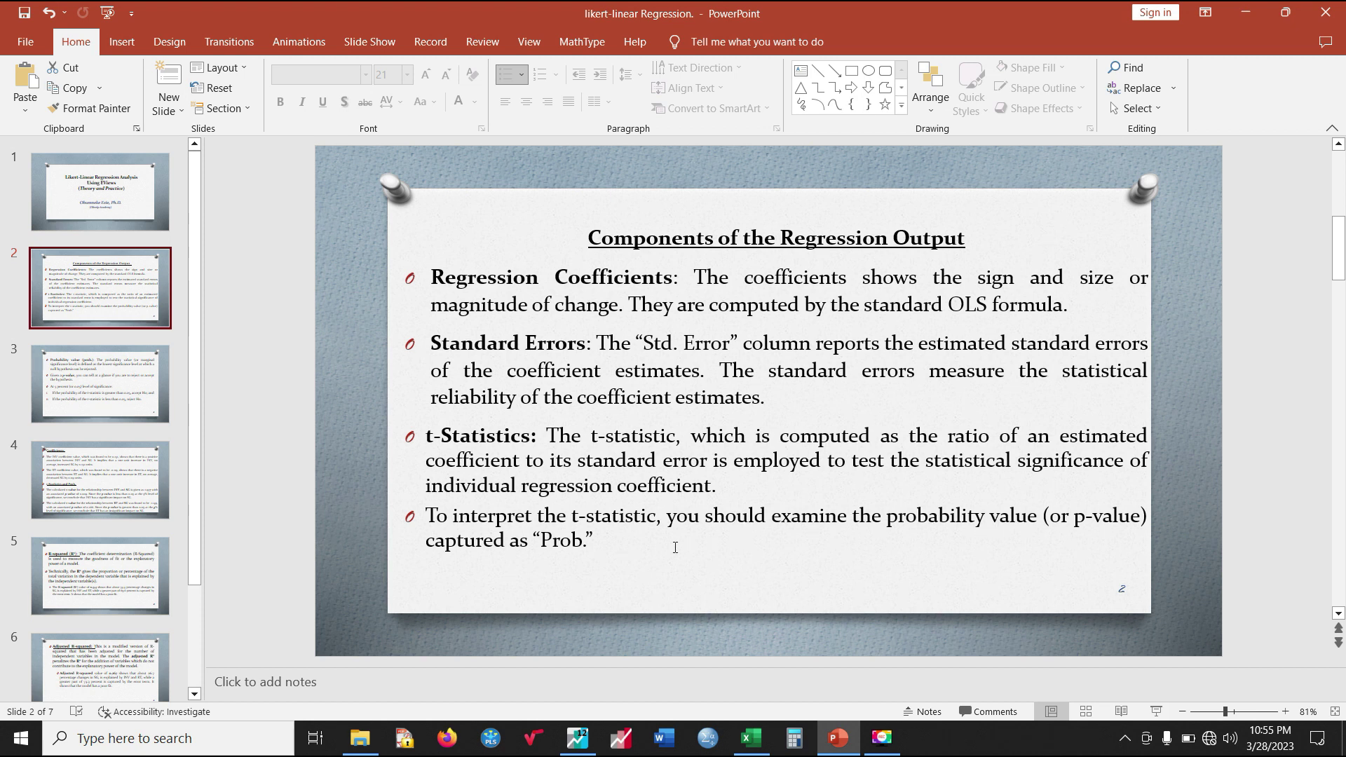
click(577, 738)
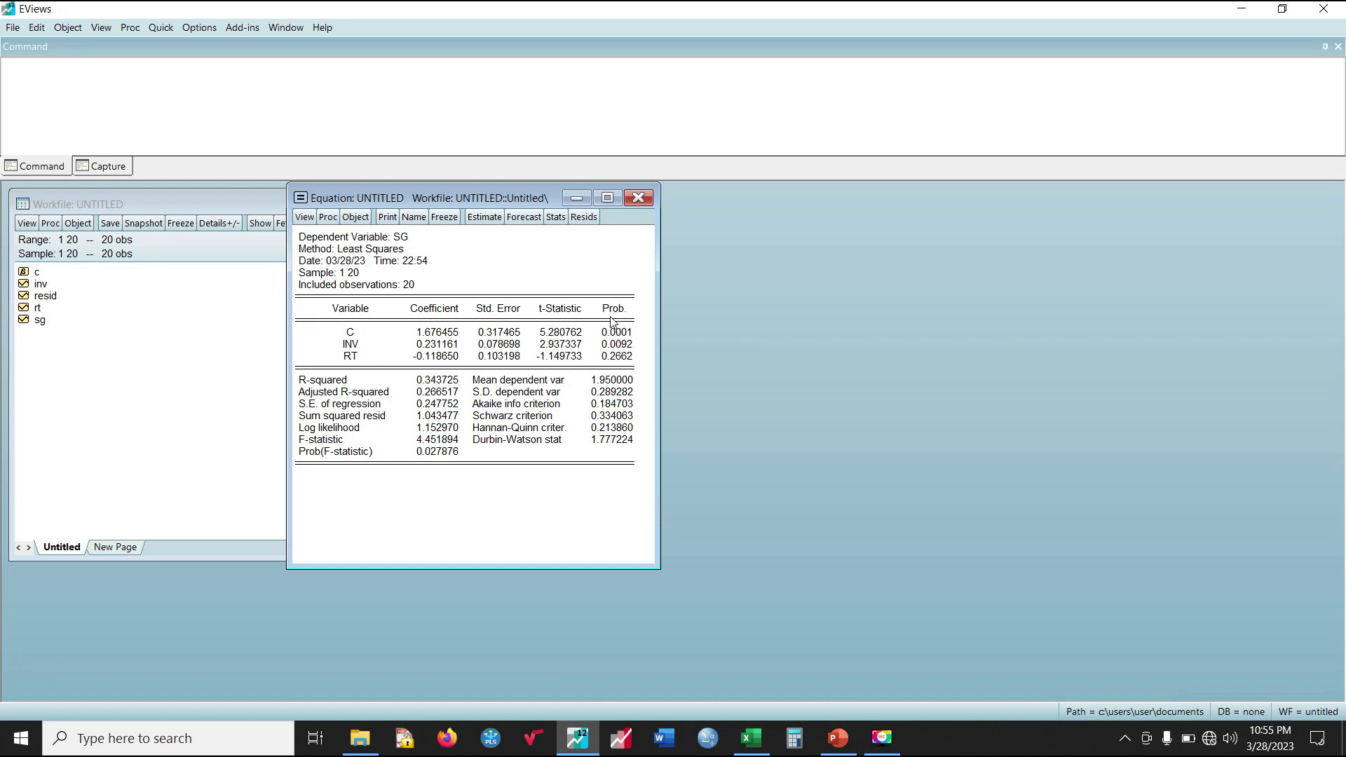
- Read PowerPoint slides 3 and 4 on probability values, coefficients and t-statistics, comparing them with the INV and RT rows in EViews
click(838, 737)
click(86, 376)
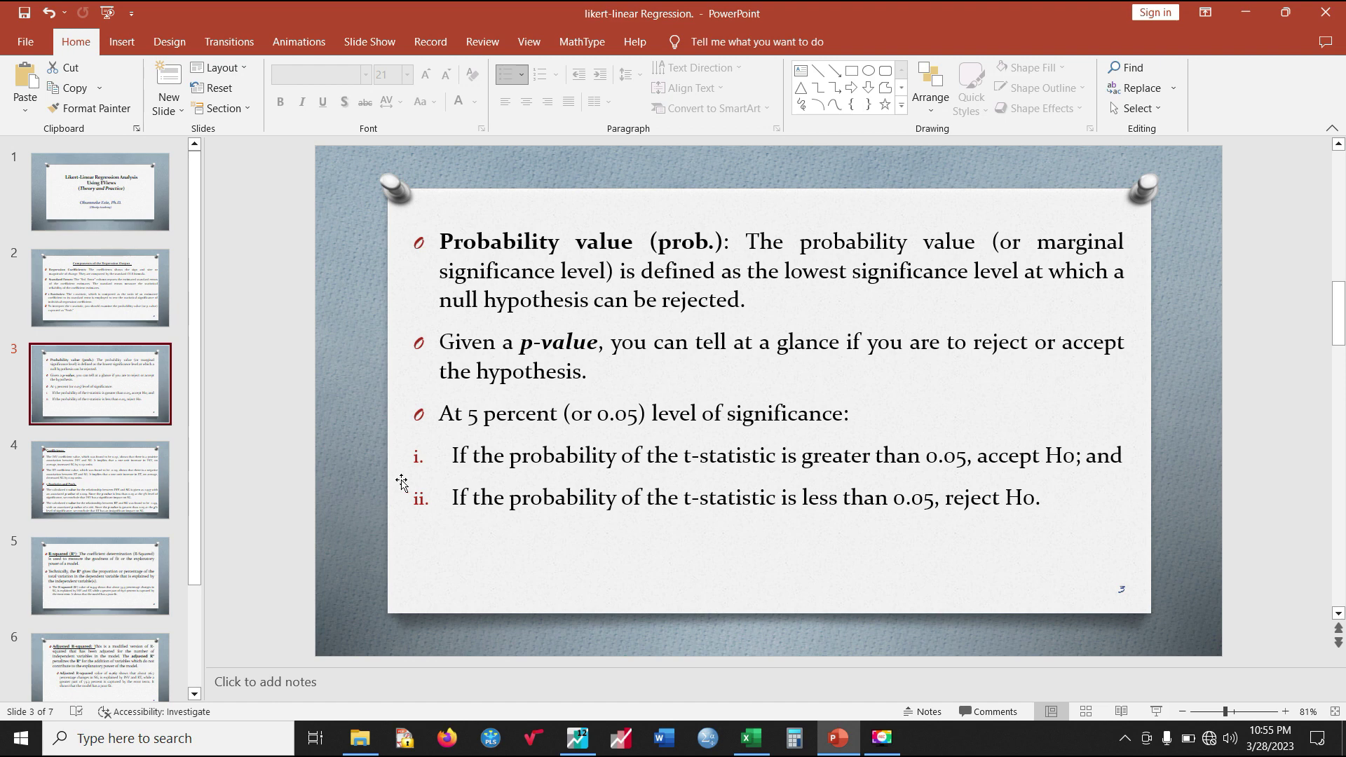
click(128, 481)
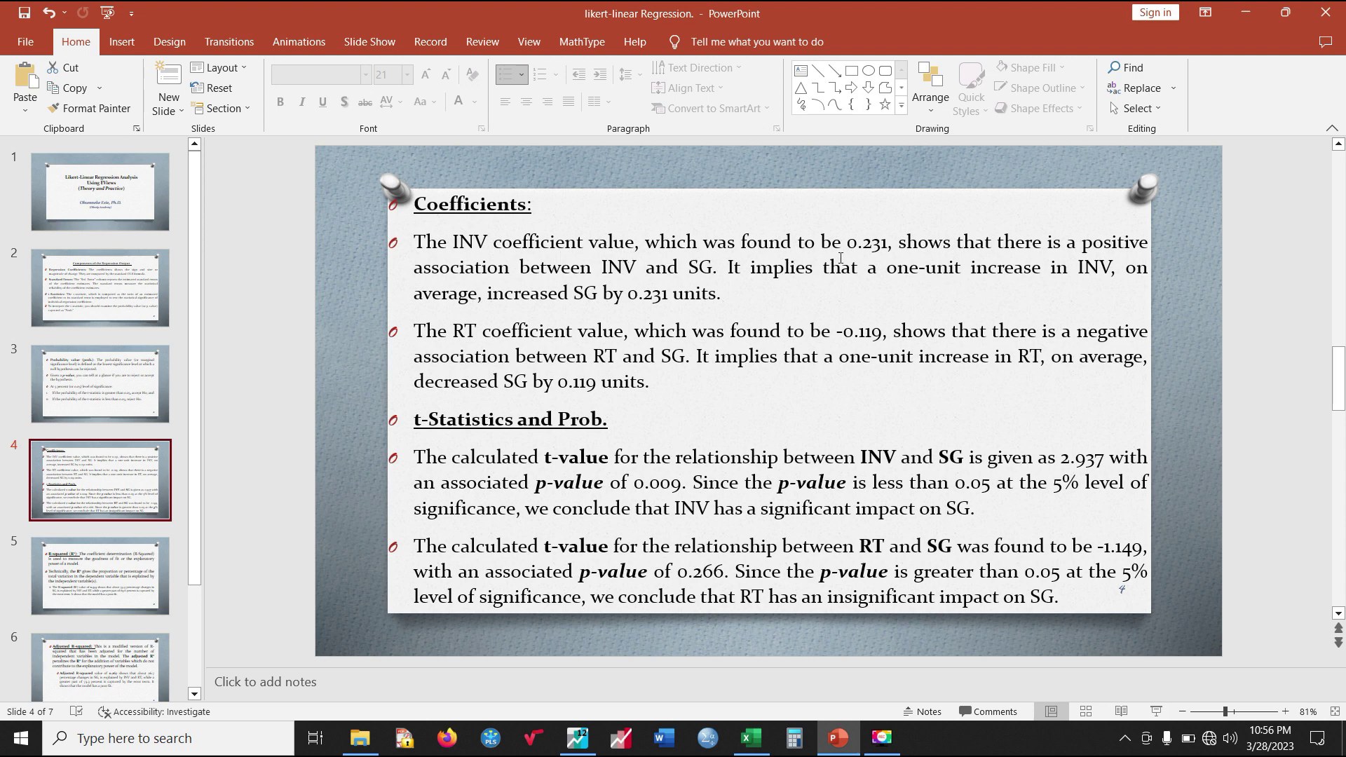
click(577, 738)
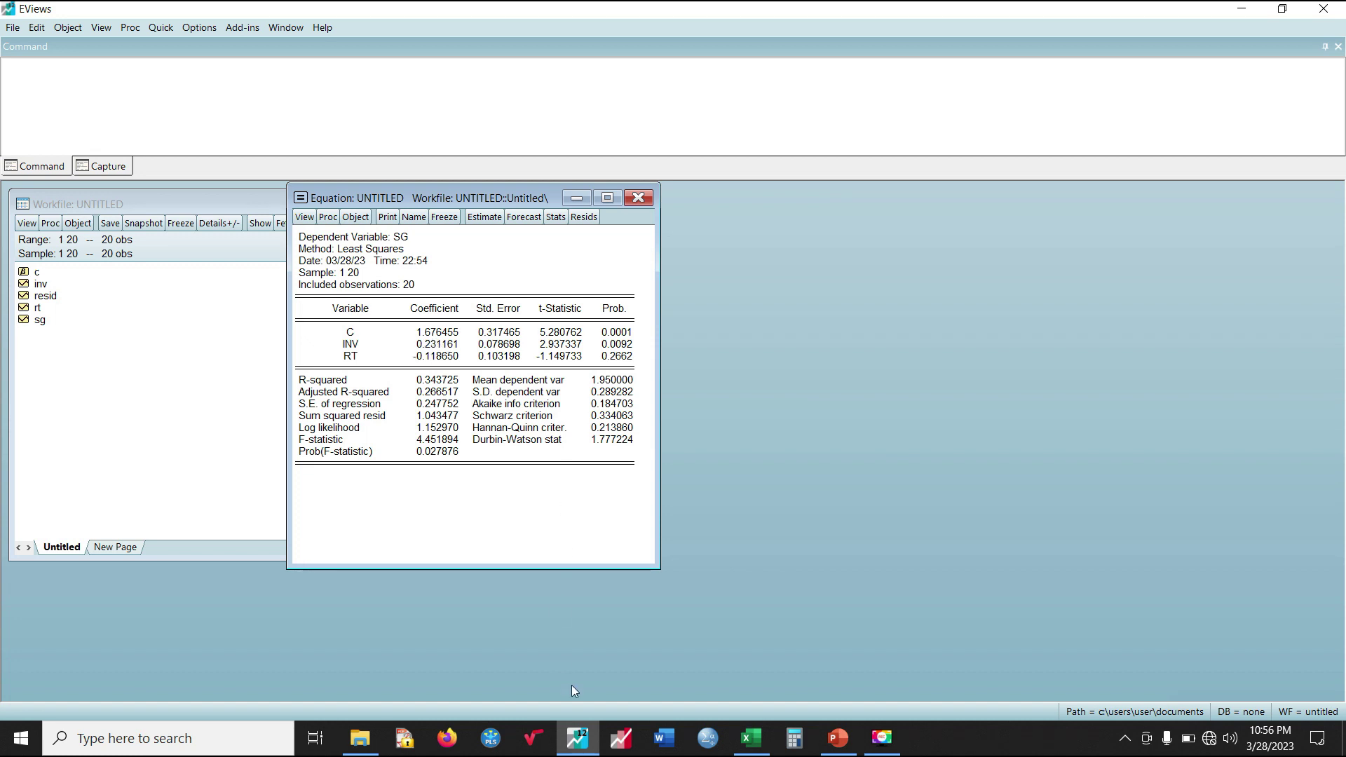
click(839, 738)
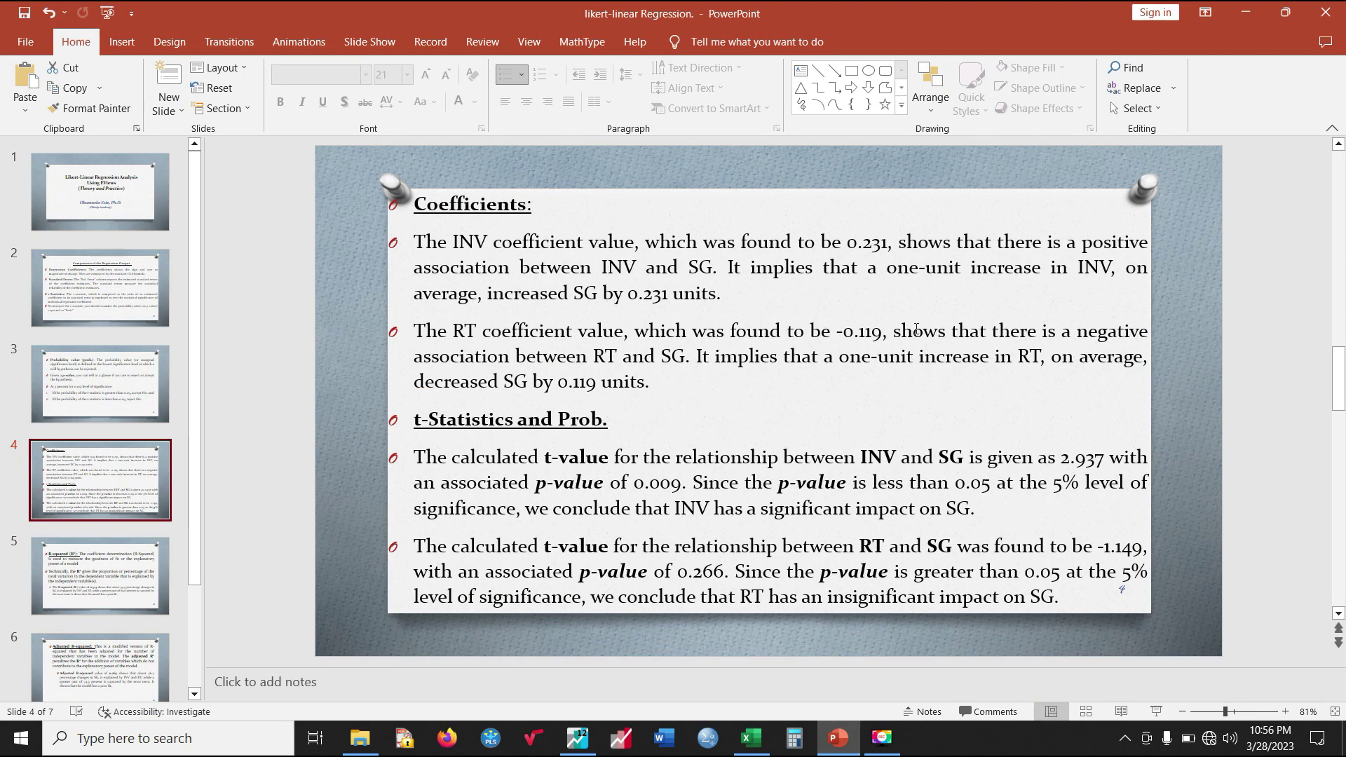
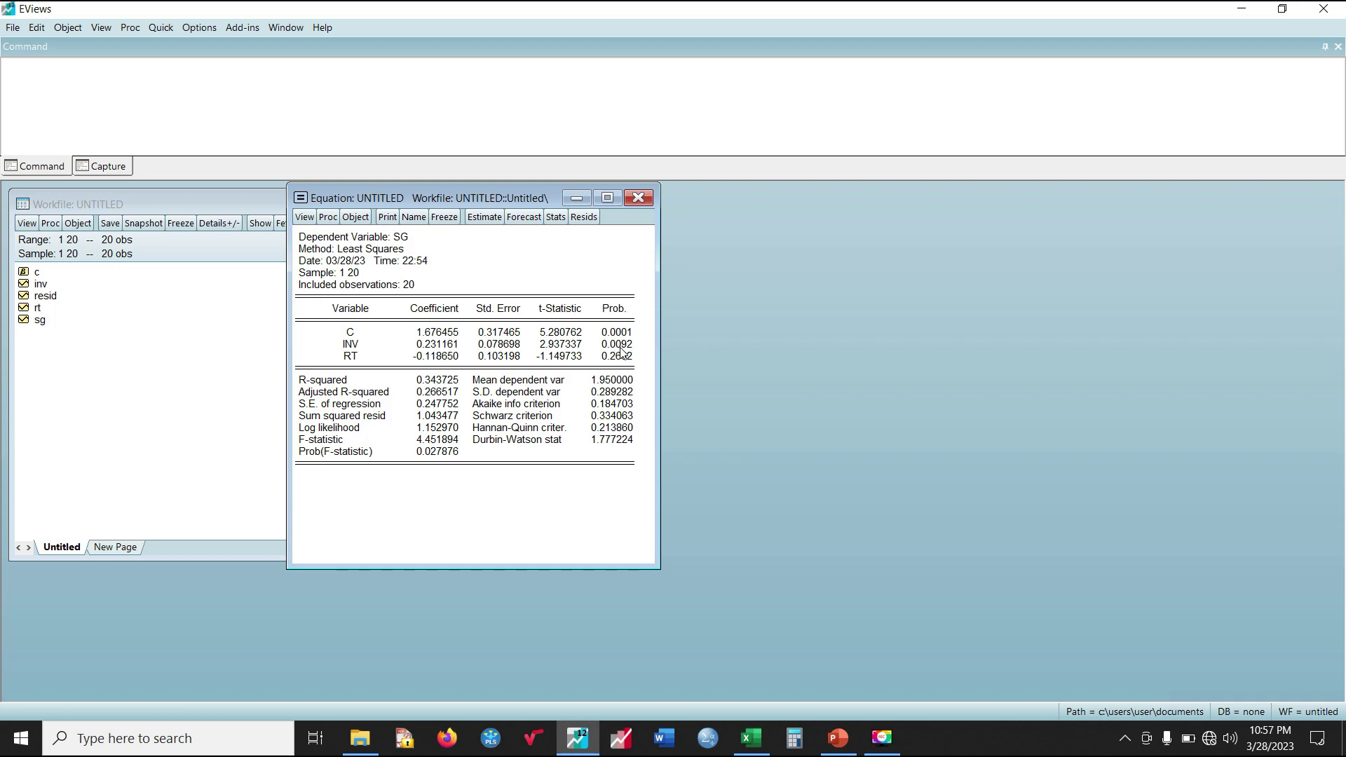
click(839, 738)
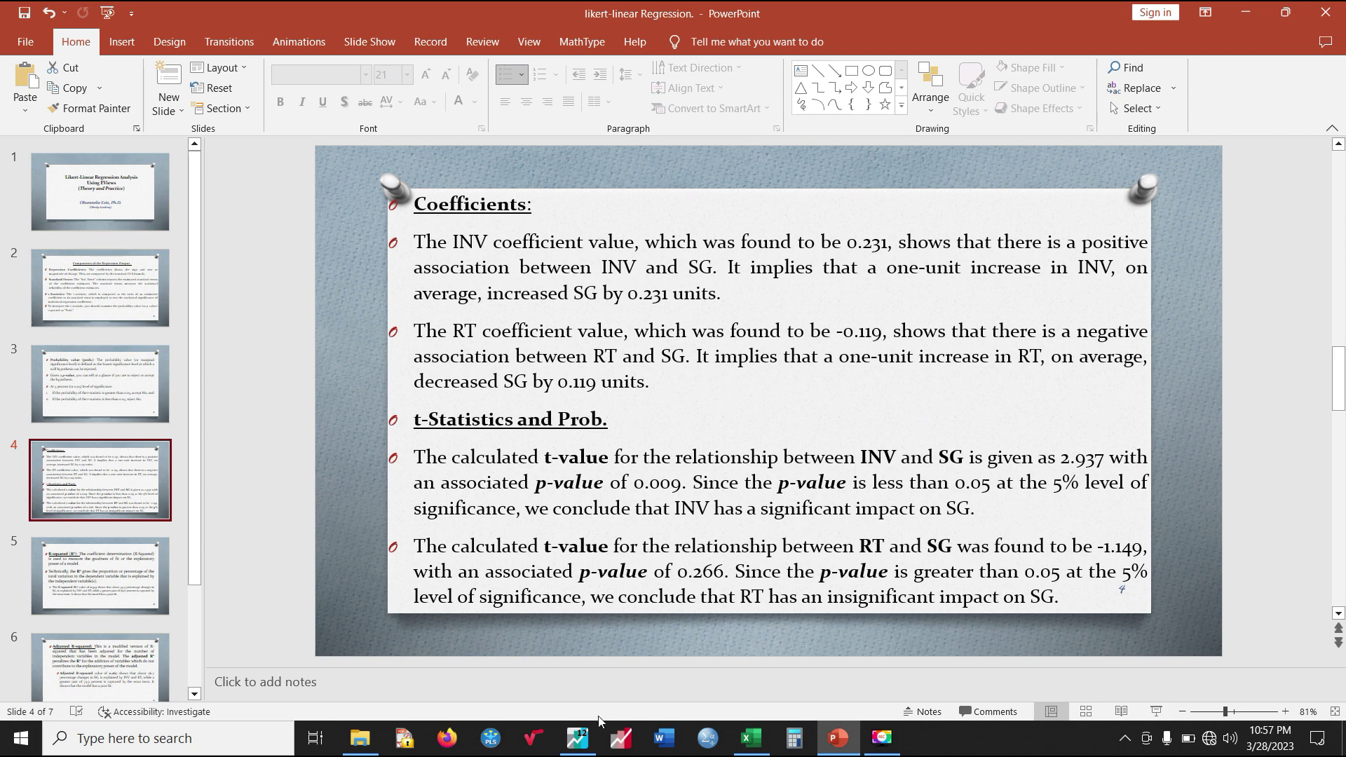
click(578, 737)
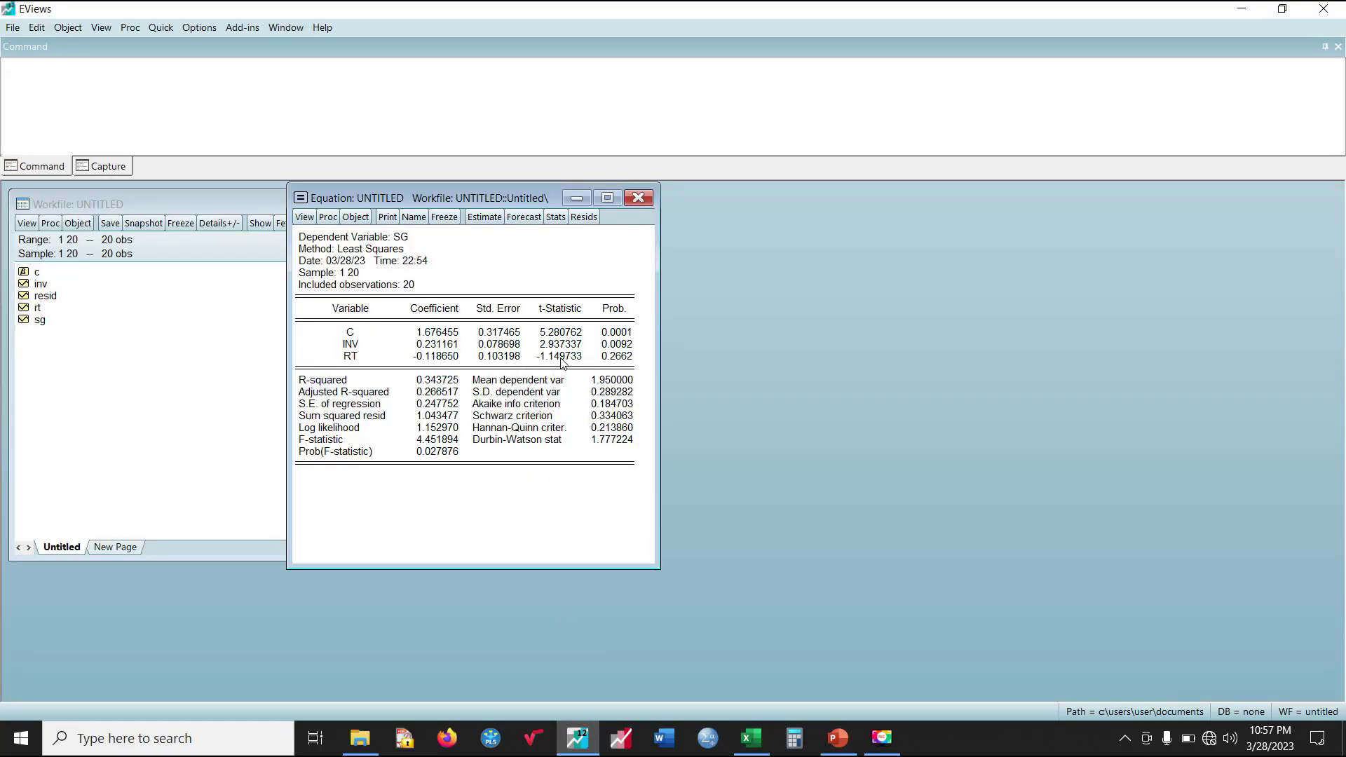
click(836, 736)
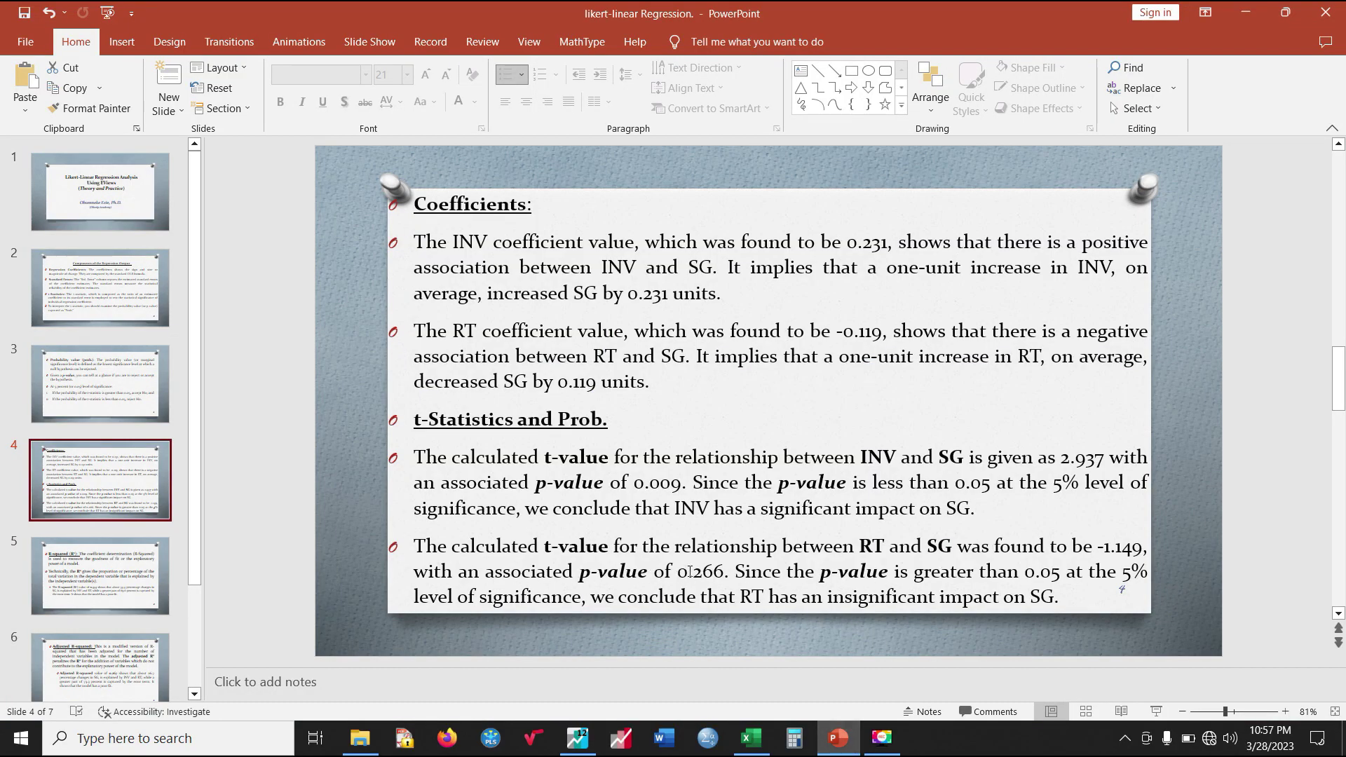
click(577, 737)
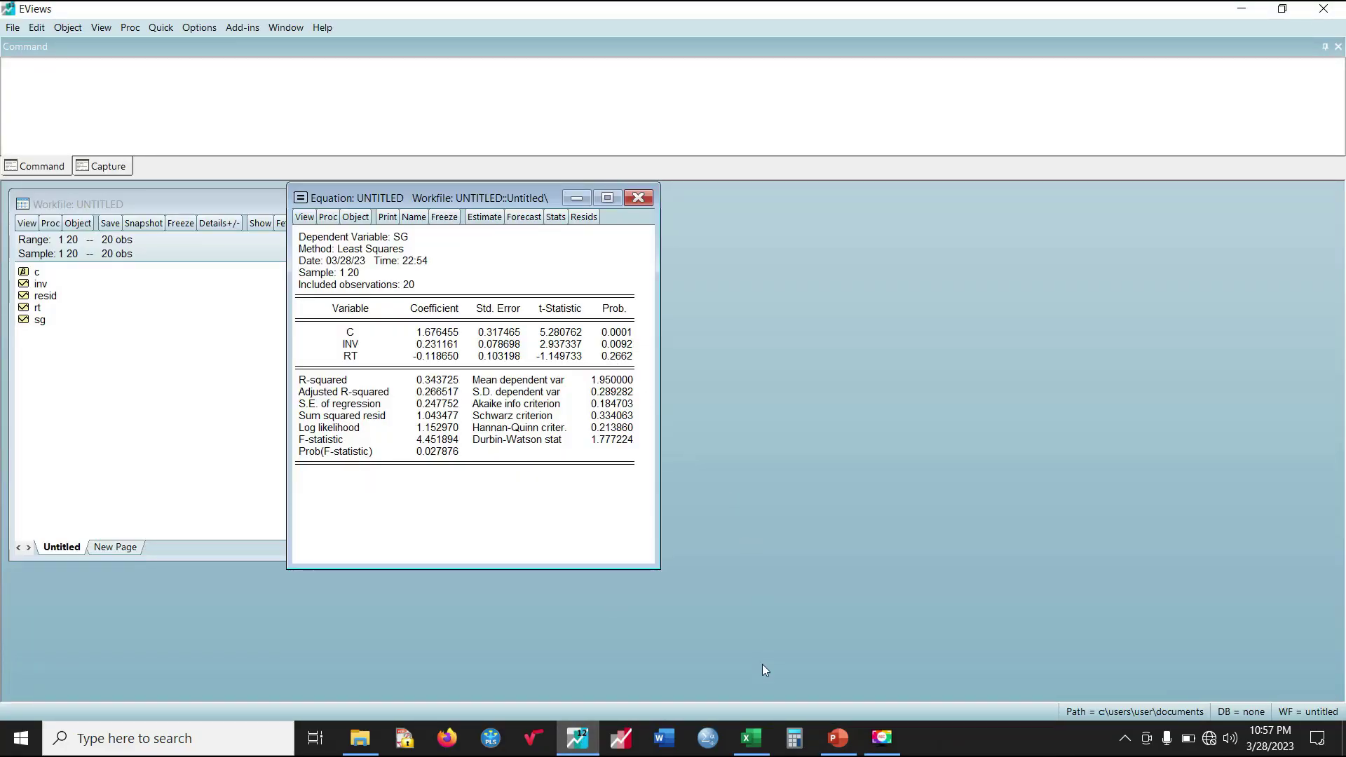
click(836, 742)
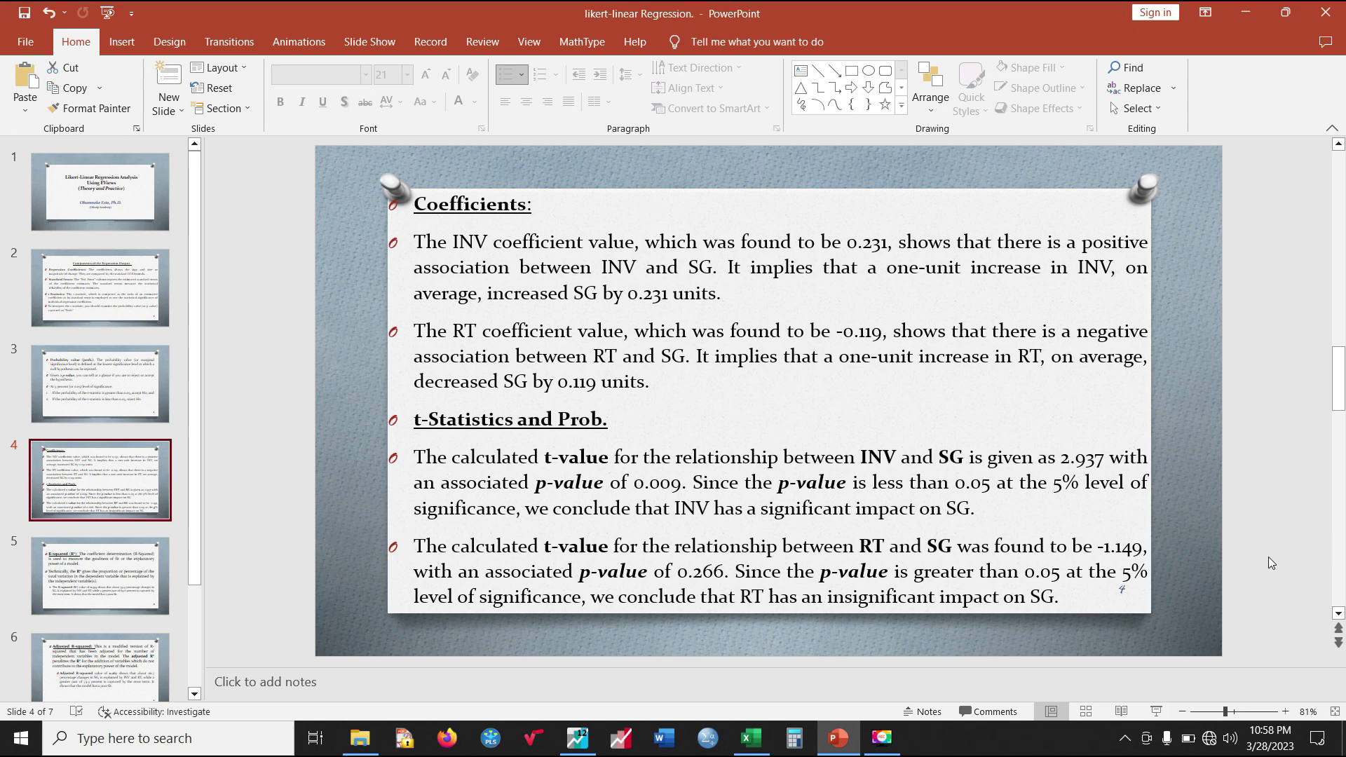
- Compare the PowerPoint slides on R-squared, F-statistic and Durbin-Watson with the EViews regression output
scroll(1239, 539, down, 1)
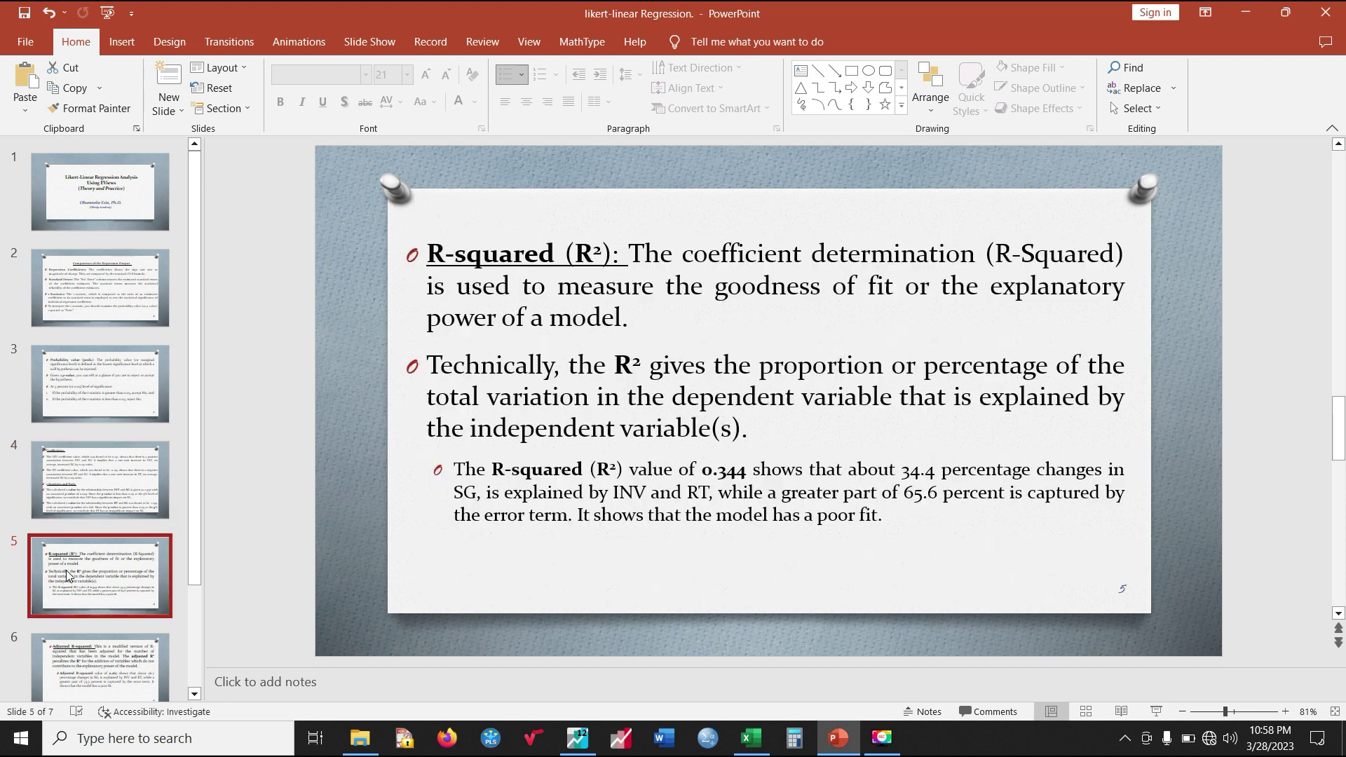
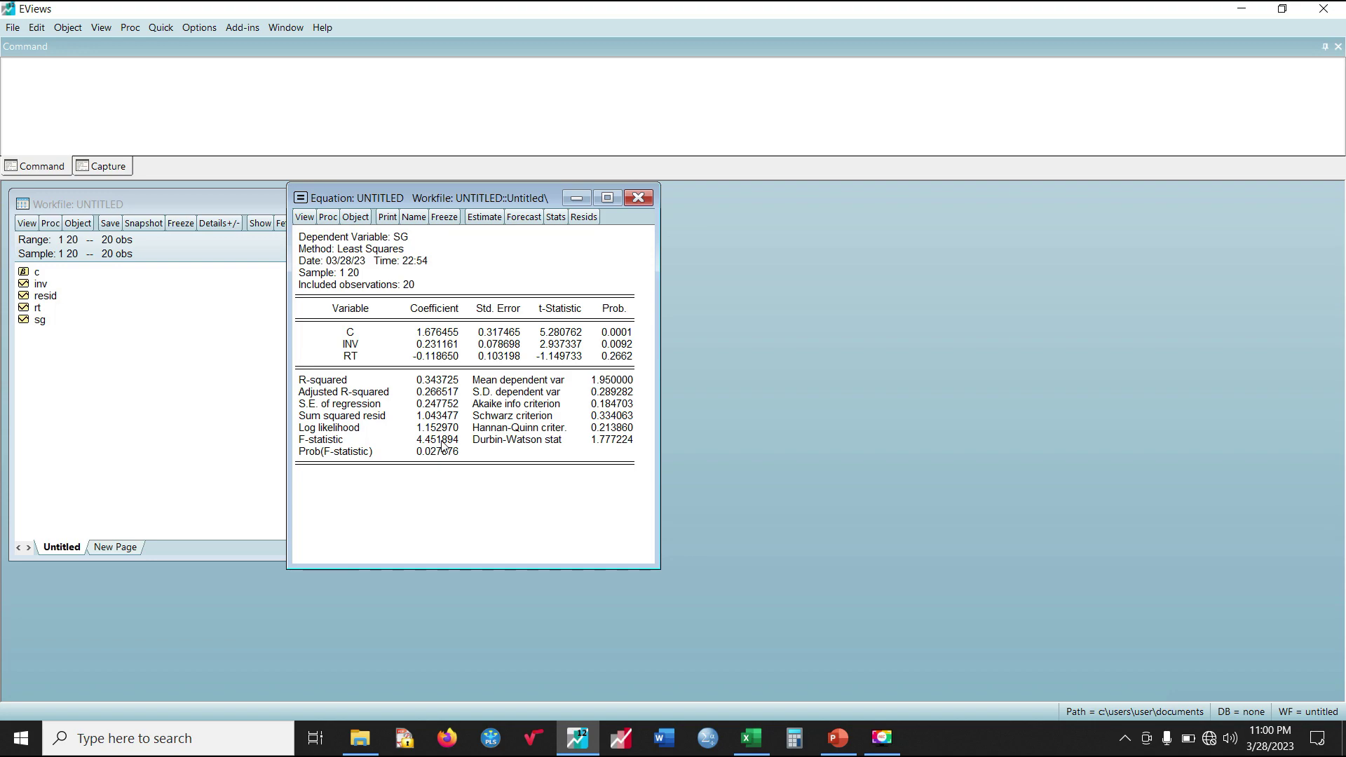
click(838, 738)
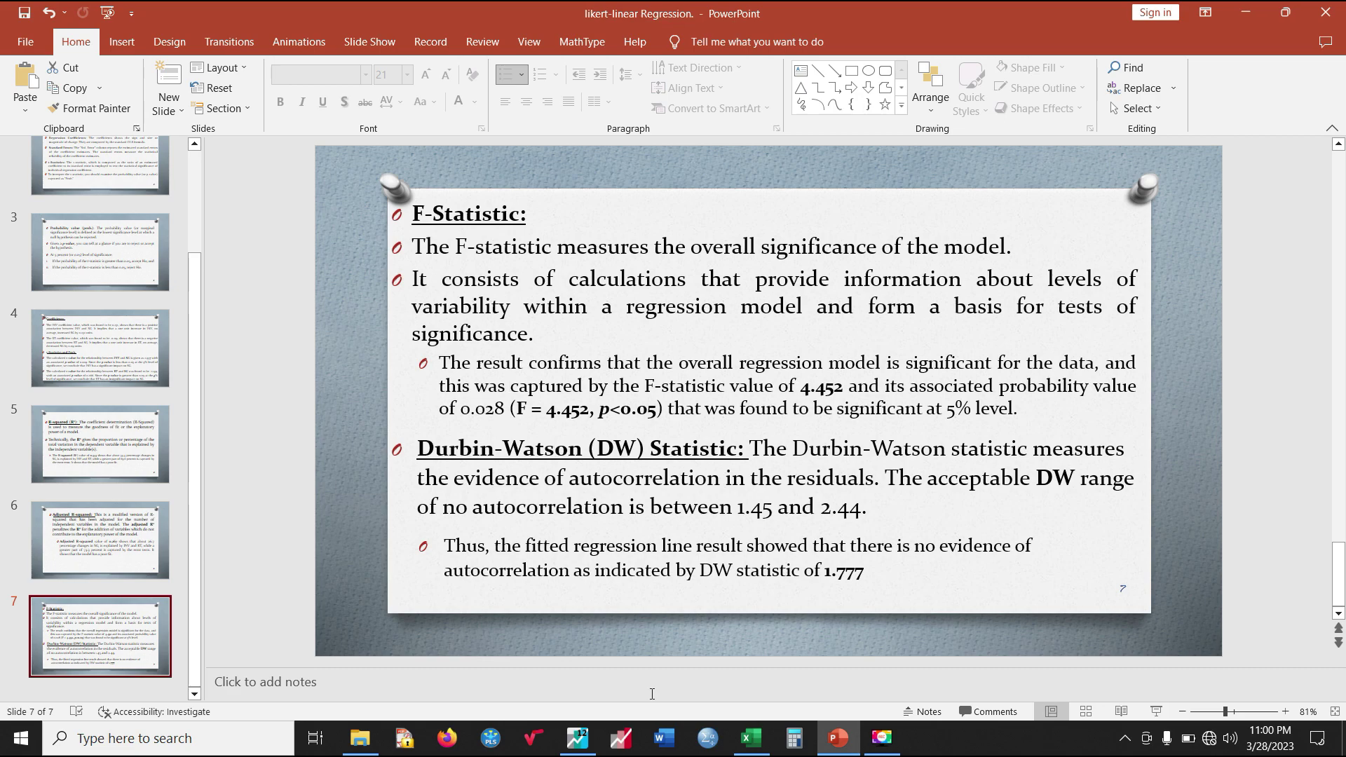
click(578, 738)
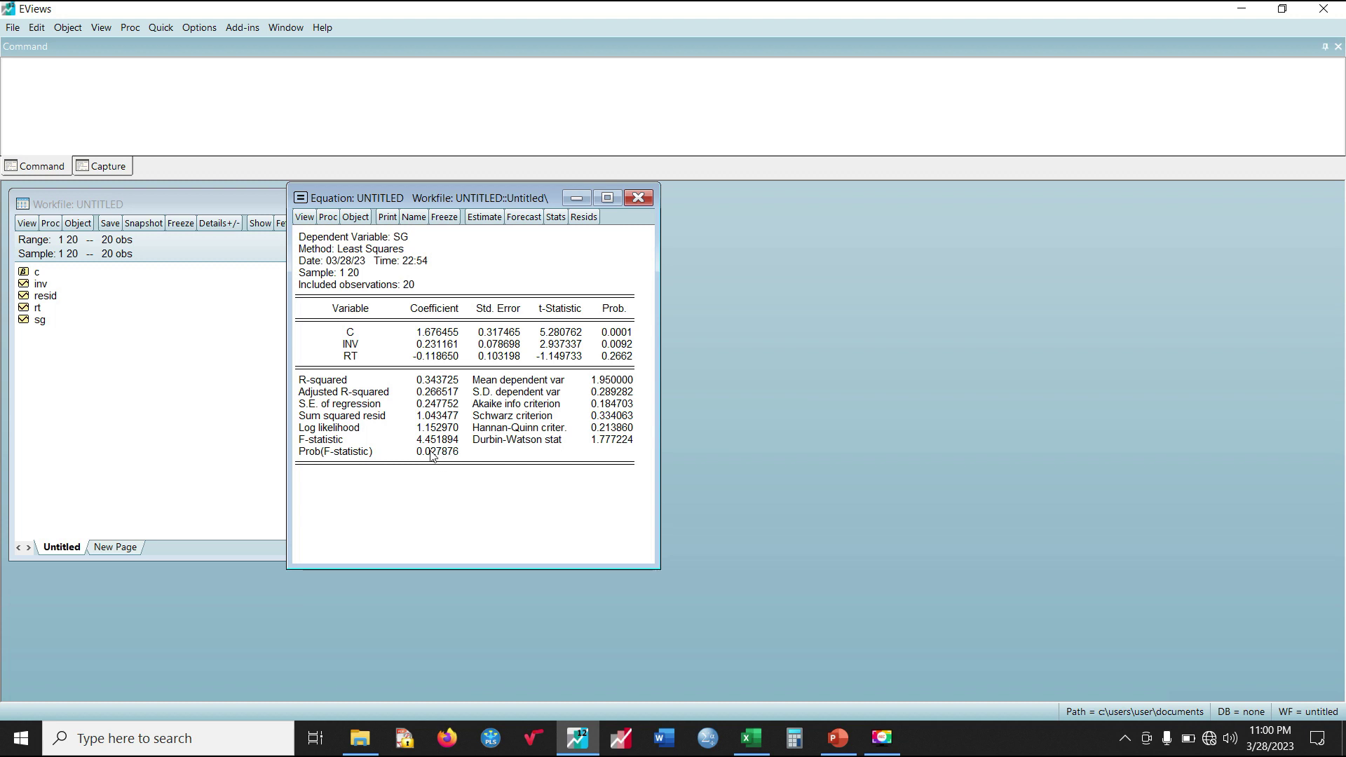
click(838, 738)
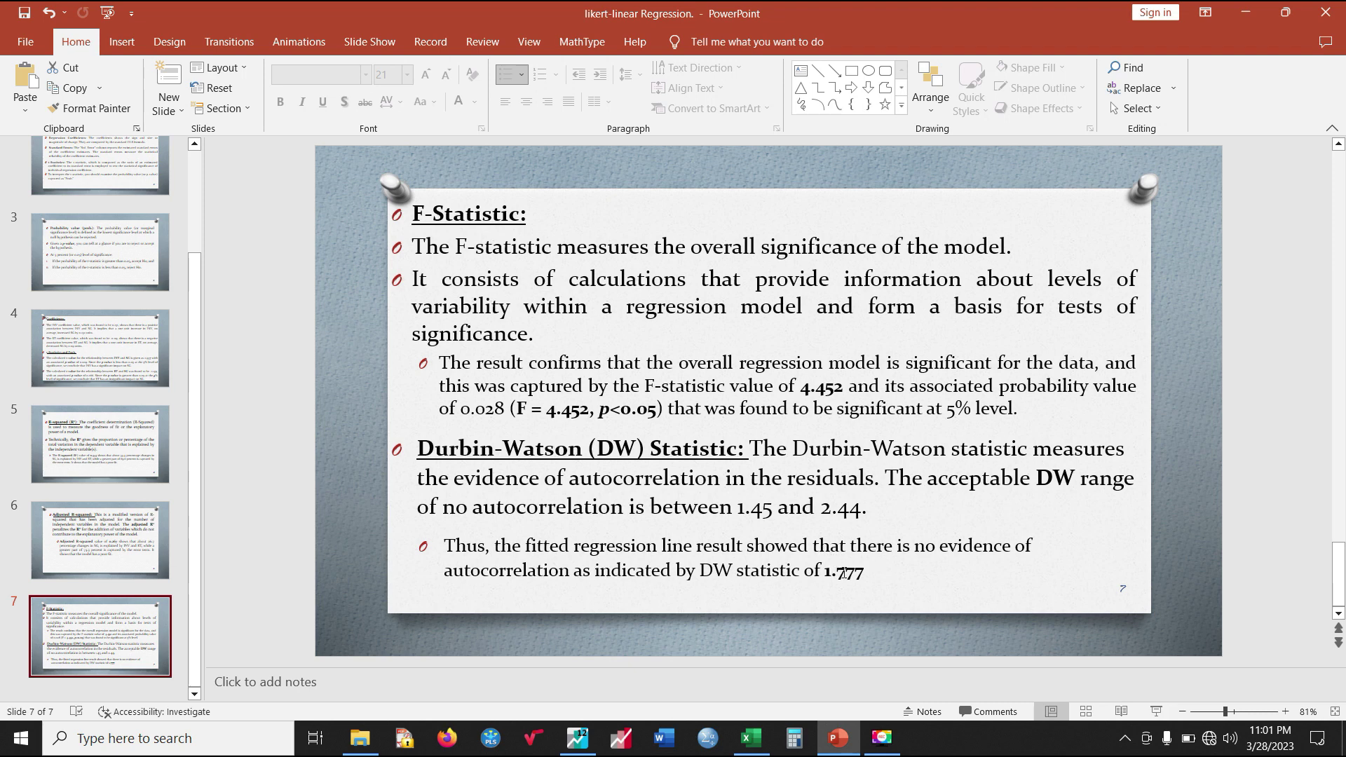
click(579, 735)
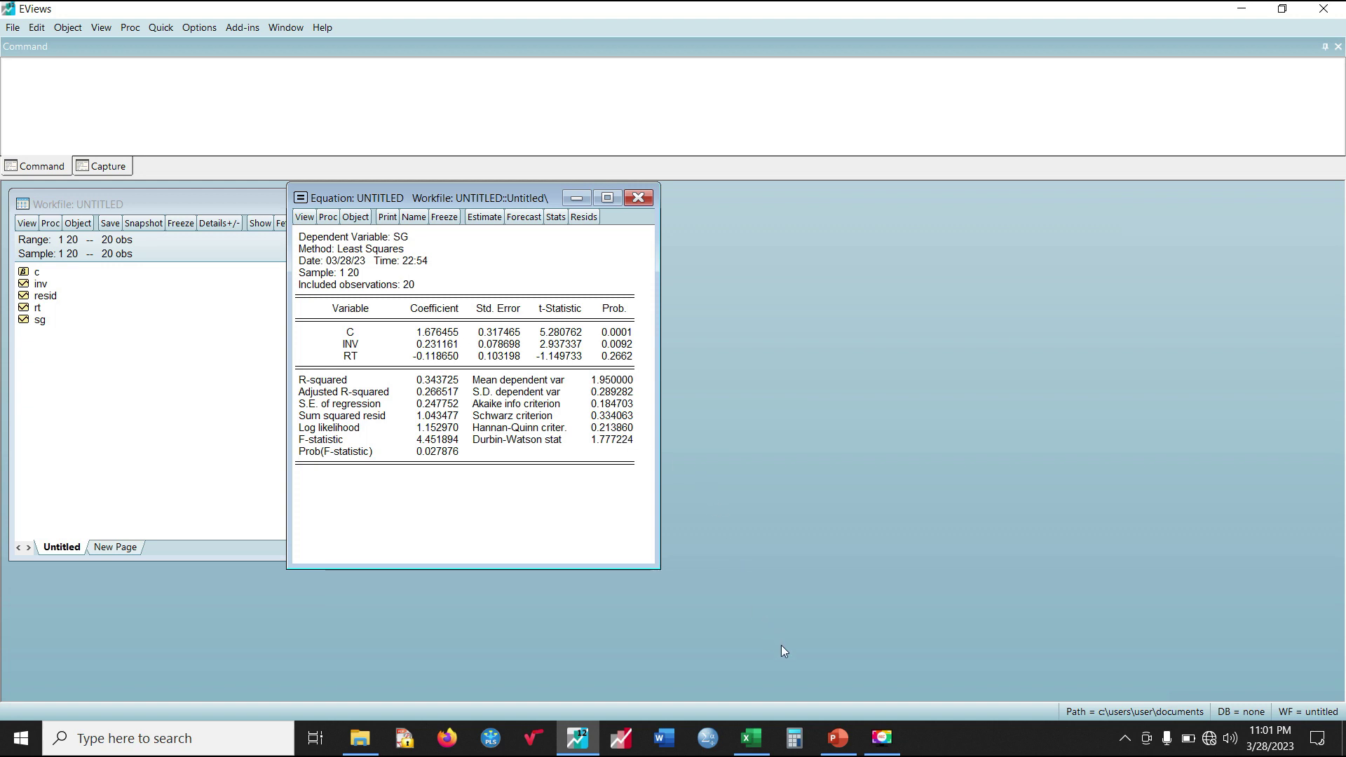
click(838, 738)
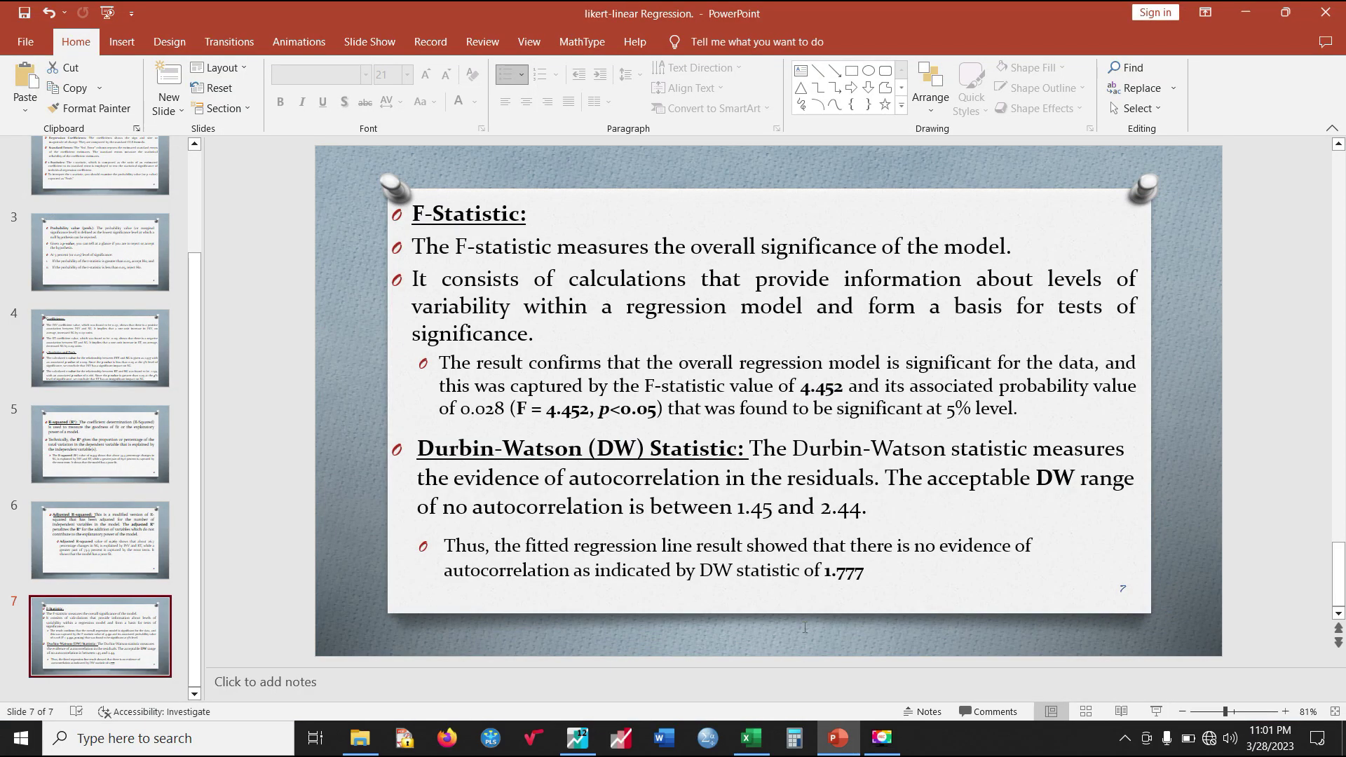
click(834, 736)
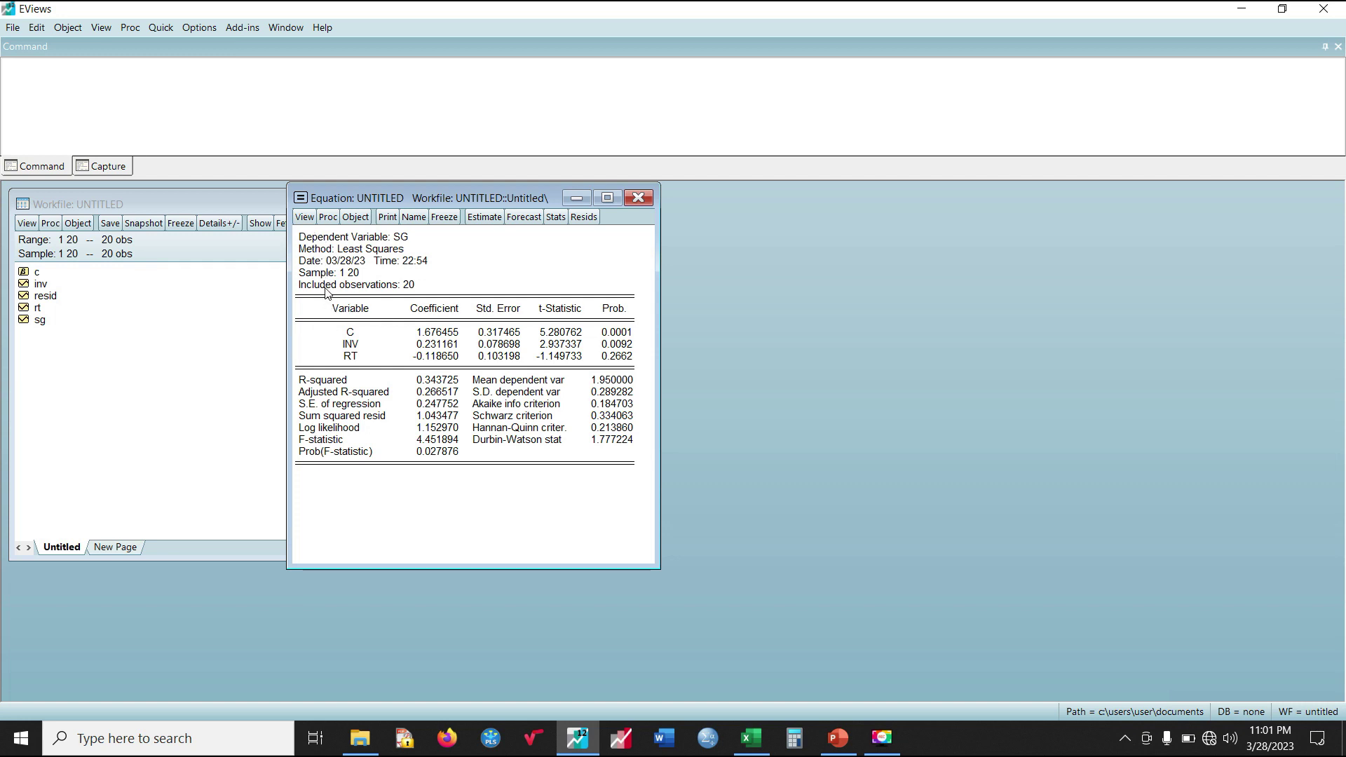
- Display the equation's Variance Inflation Factors to examine multicollinearity between INV and RT
click(305, 218)
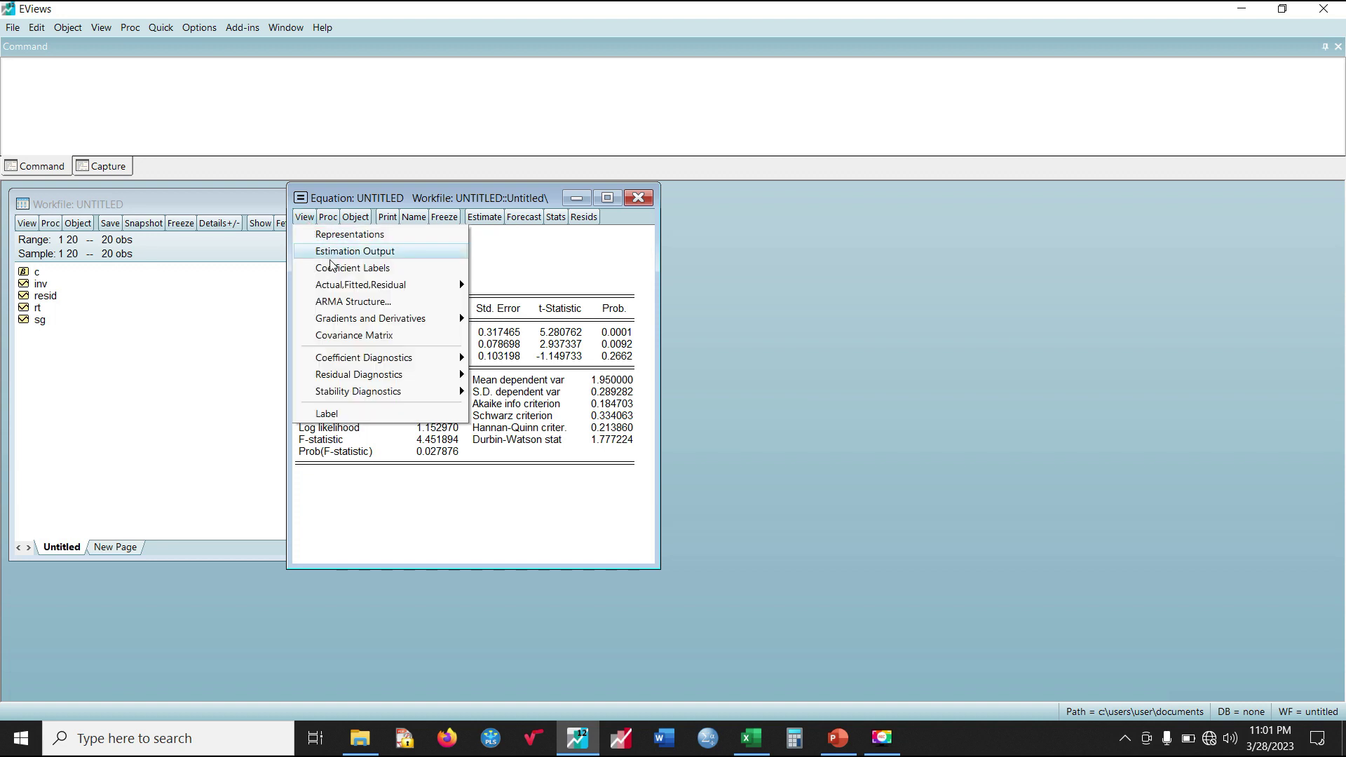
mouse_move(361, 367)
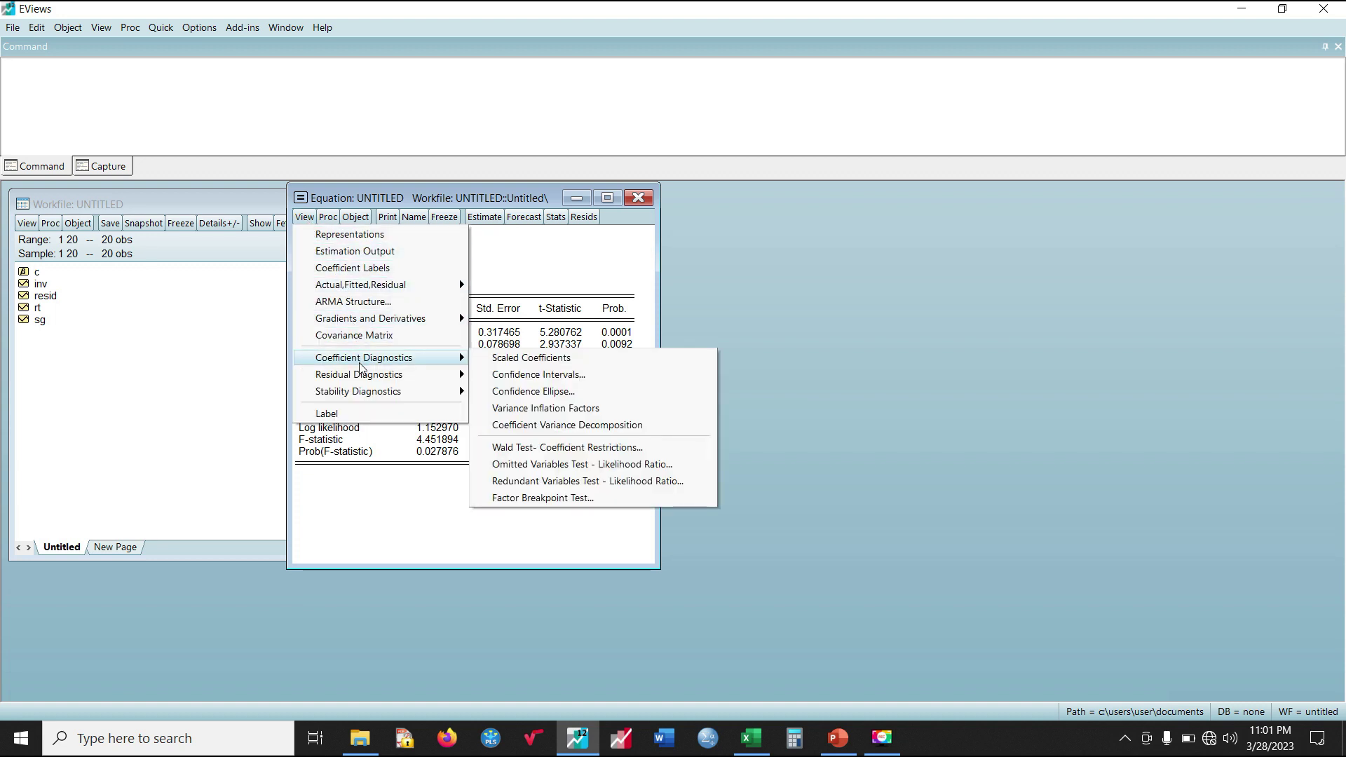
click(586, 412)
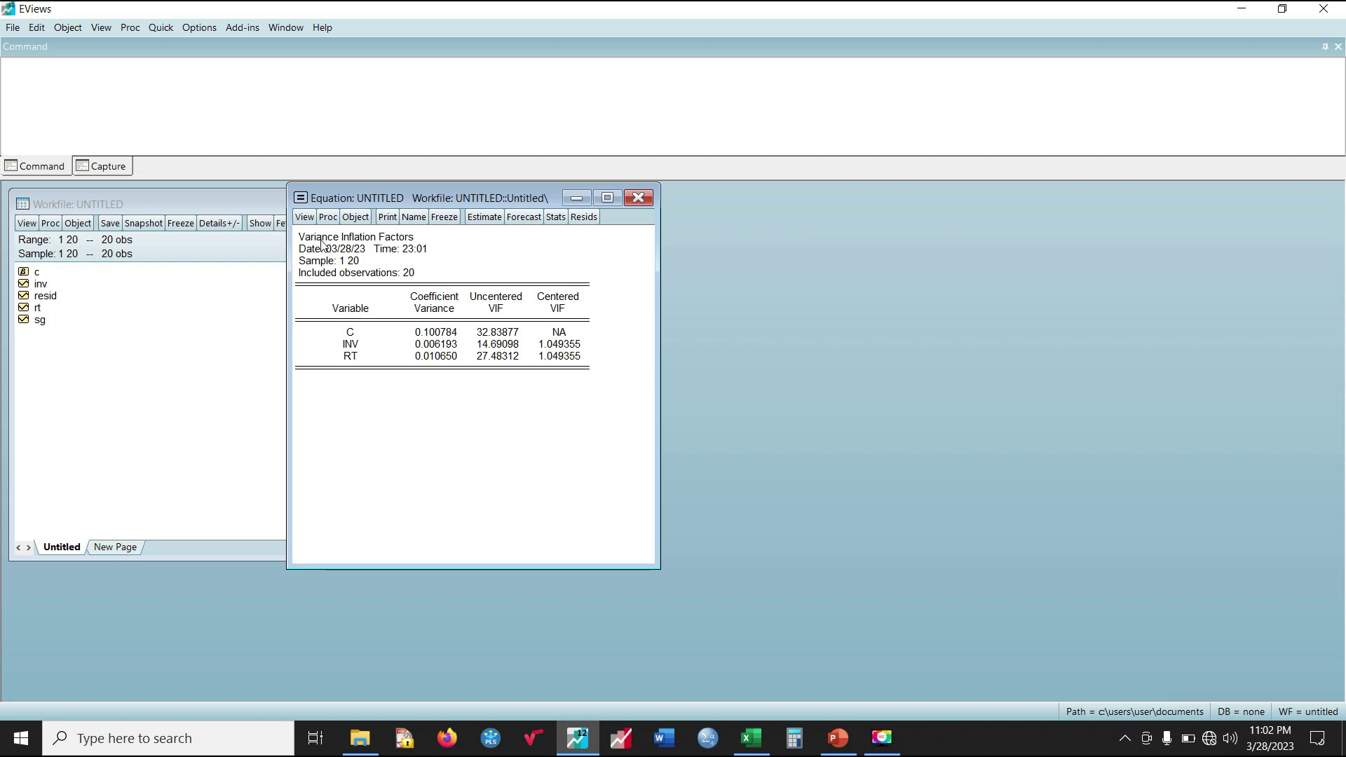
- Run the Histogram - Normality Test on the equation's residuals to examine the Jarque-Bera statistic
click(306, 219)
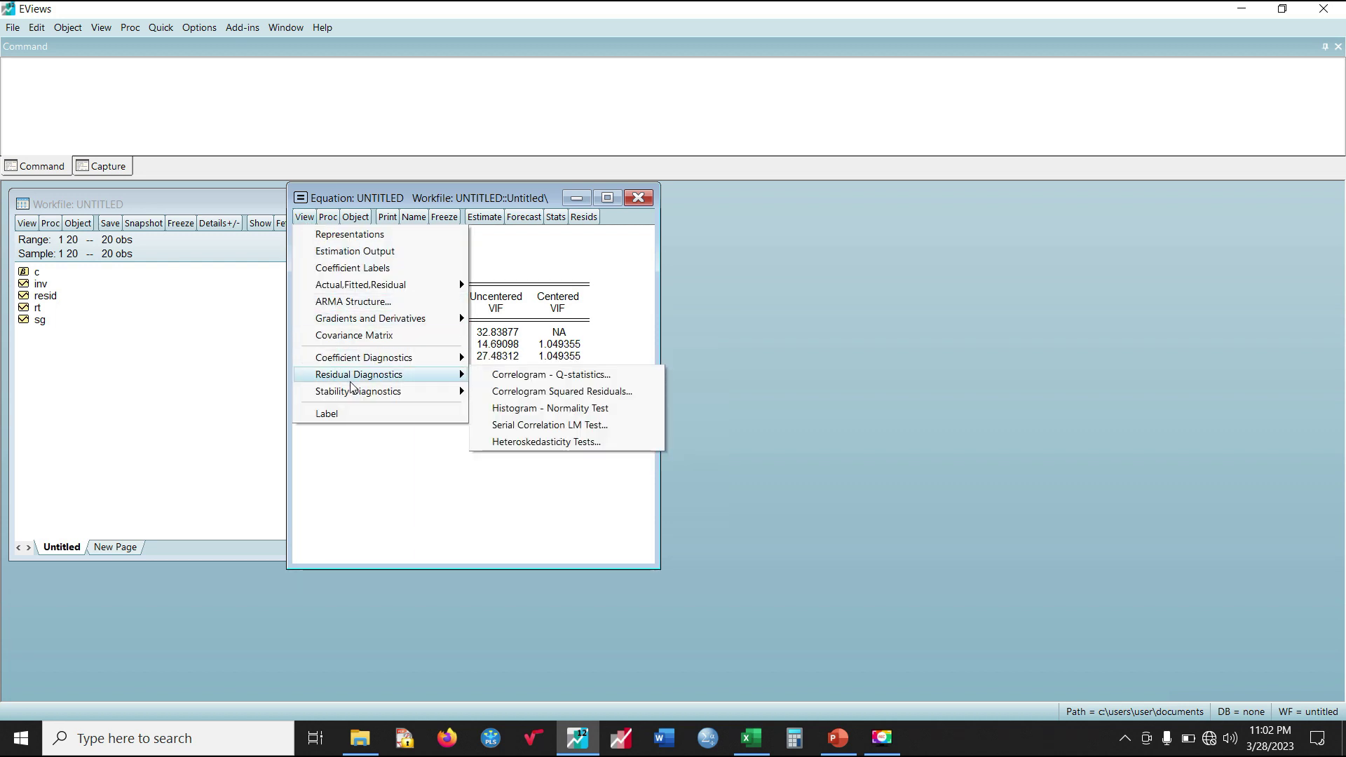
click(551, 413)
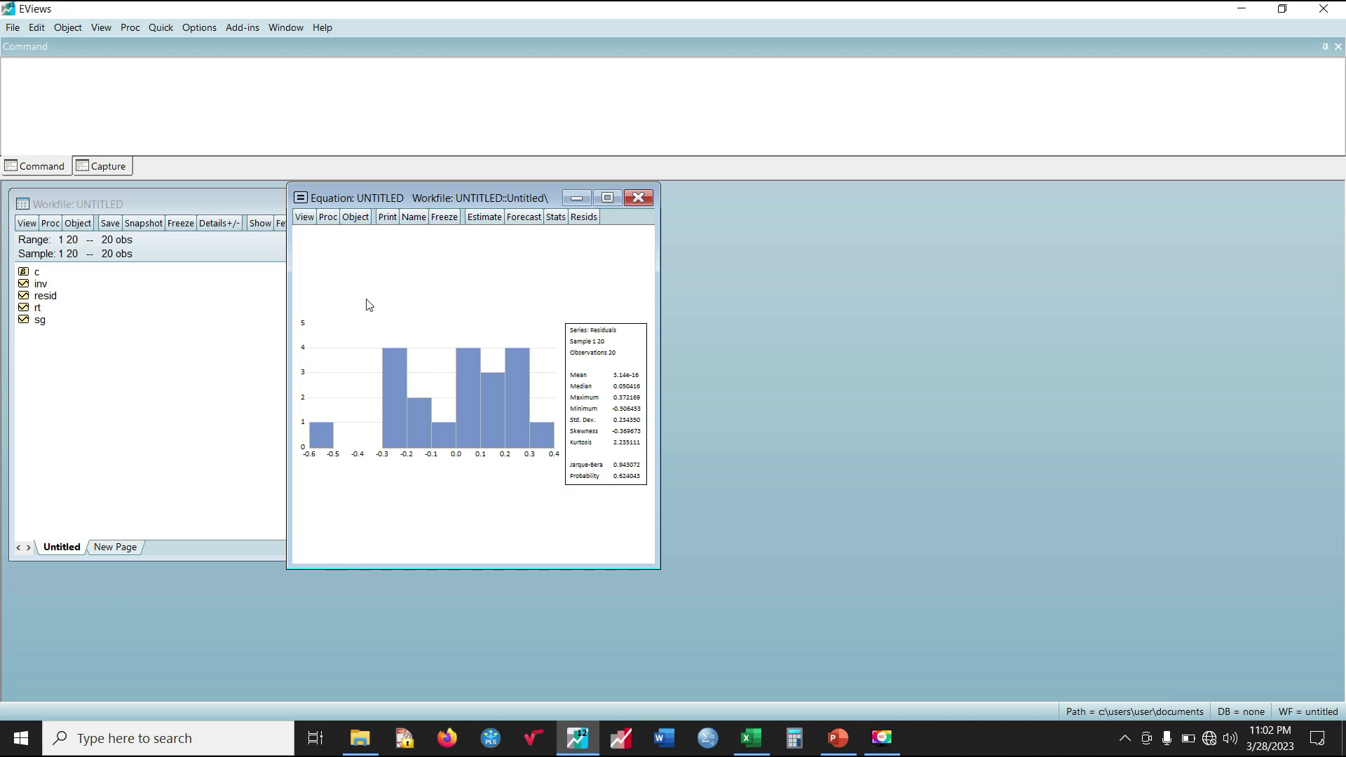
- Run the Serial Correlation LM Test on the equation's residuals with 2 lags
click(306, 219)
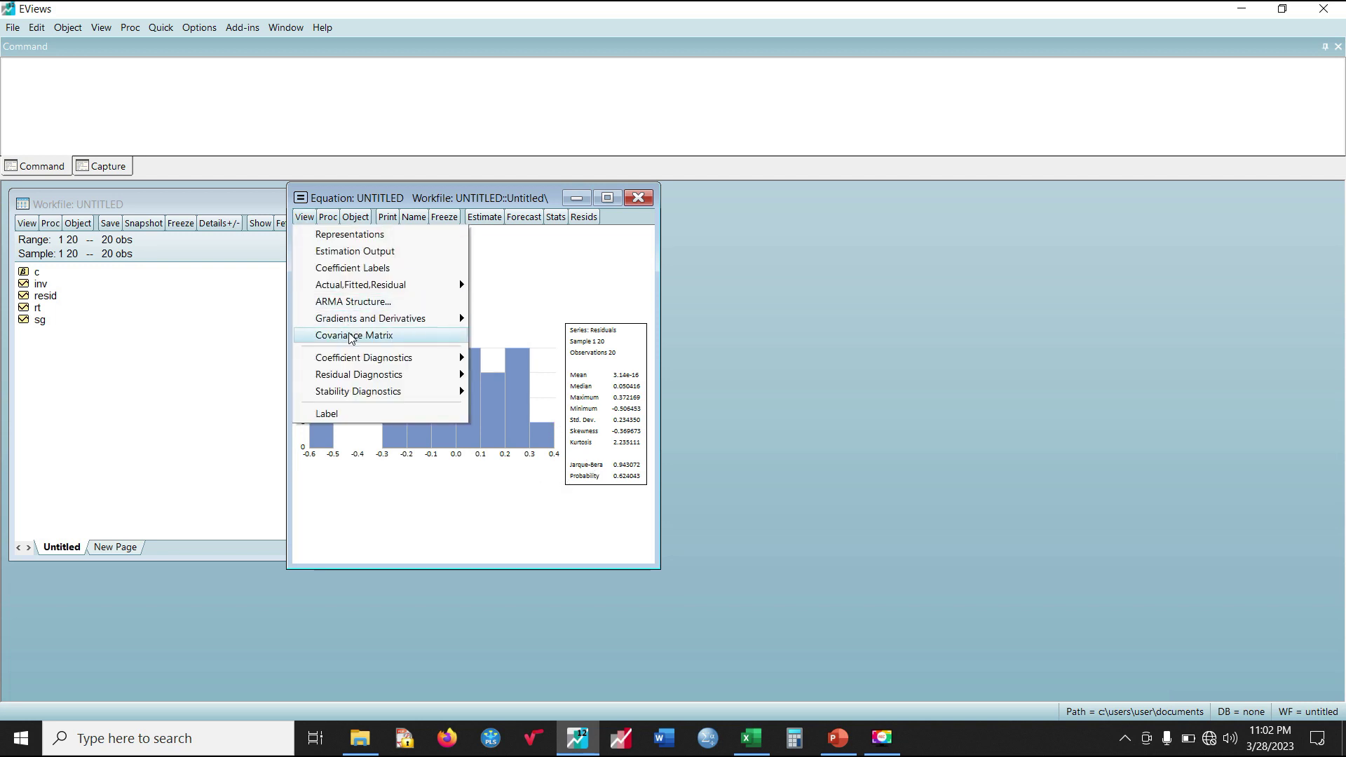
mouse_move(429, 383)
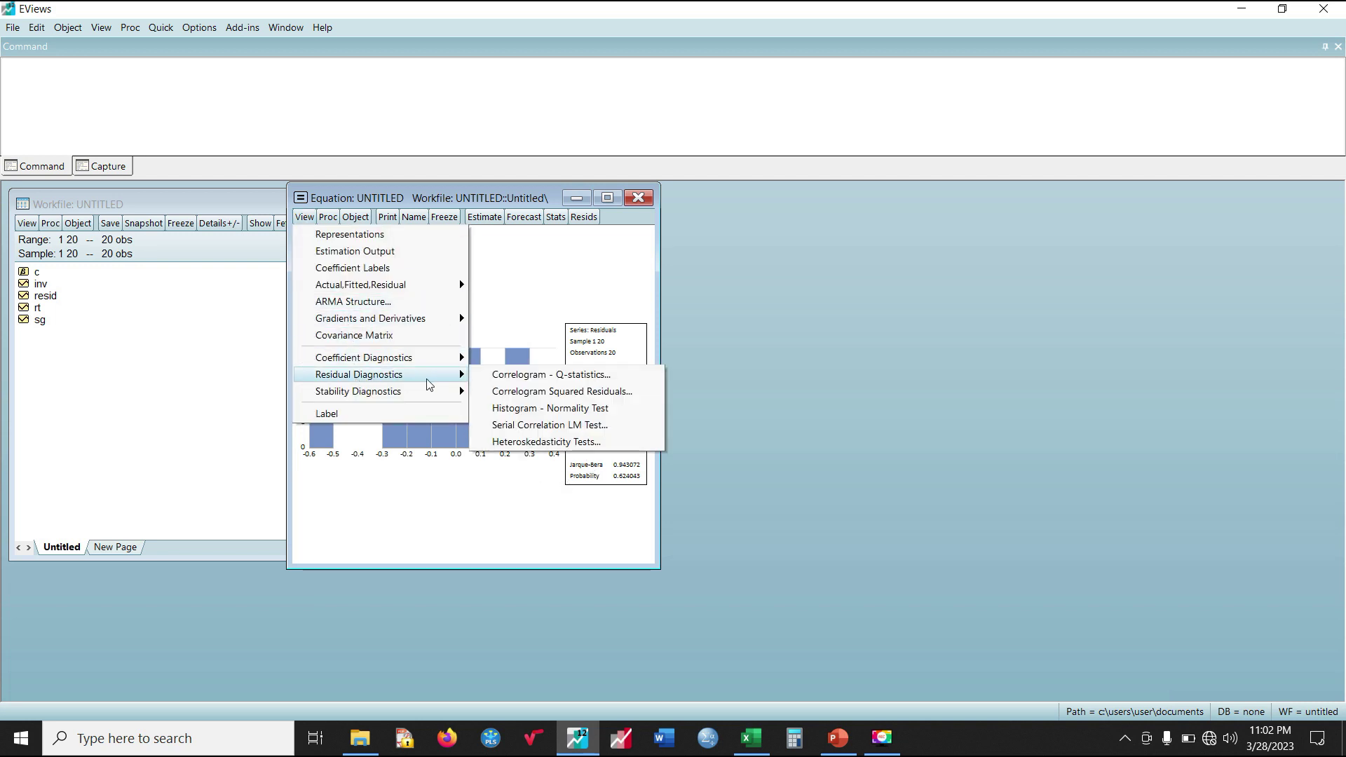
click(572, 426)
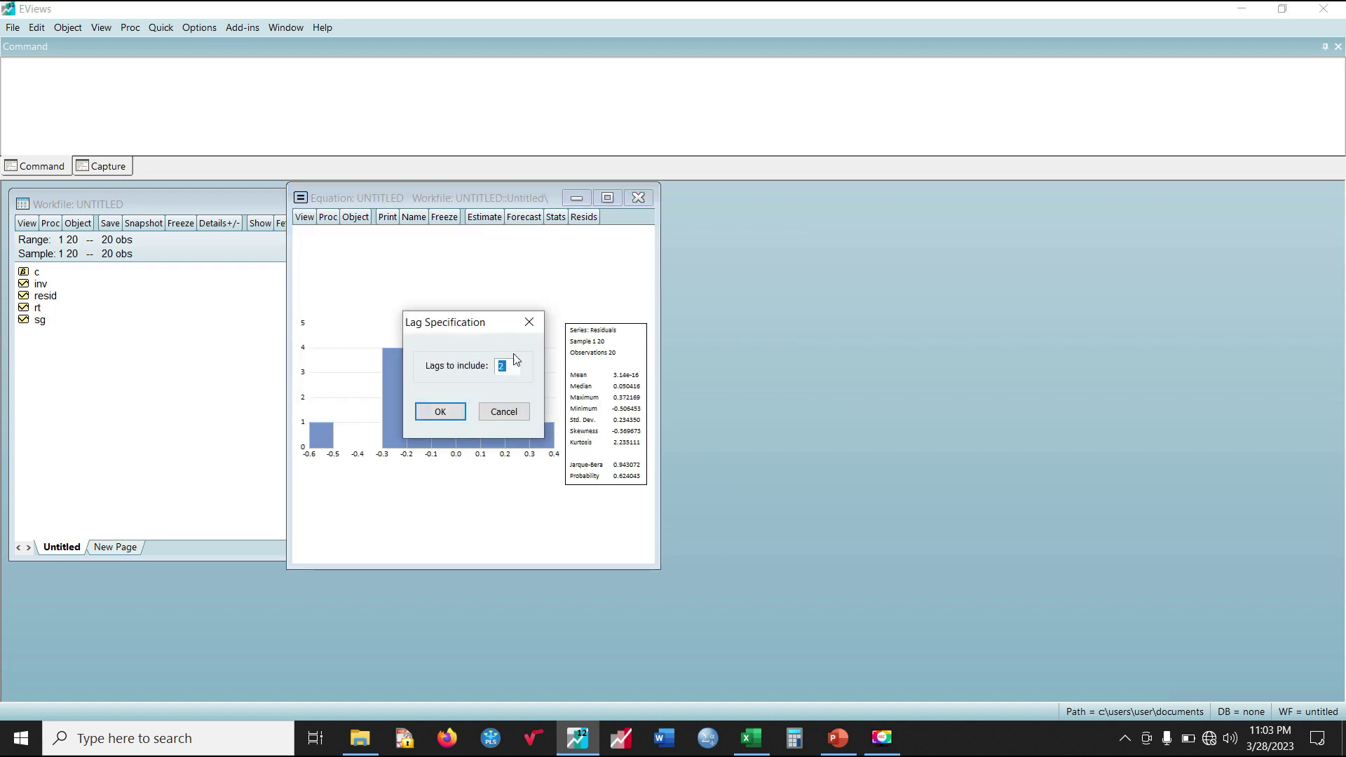
click(428, 412)
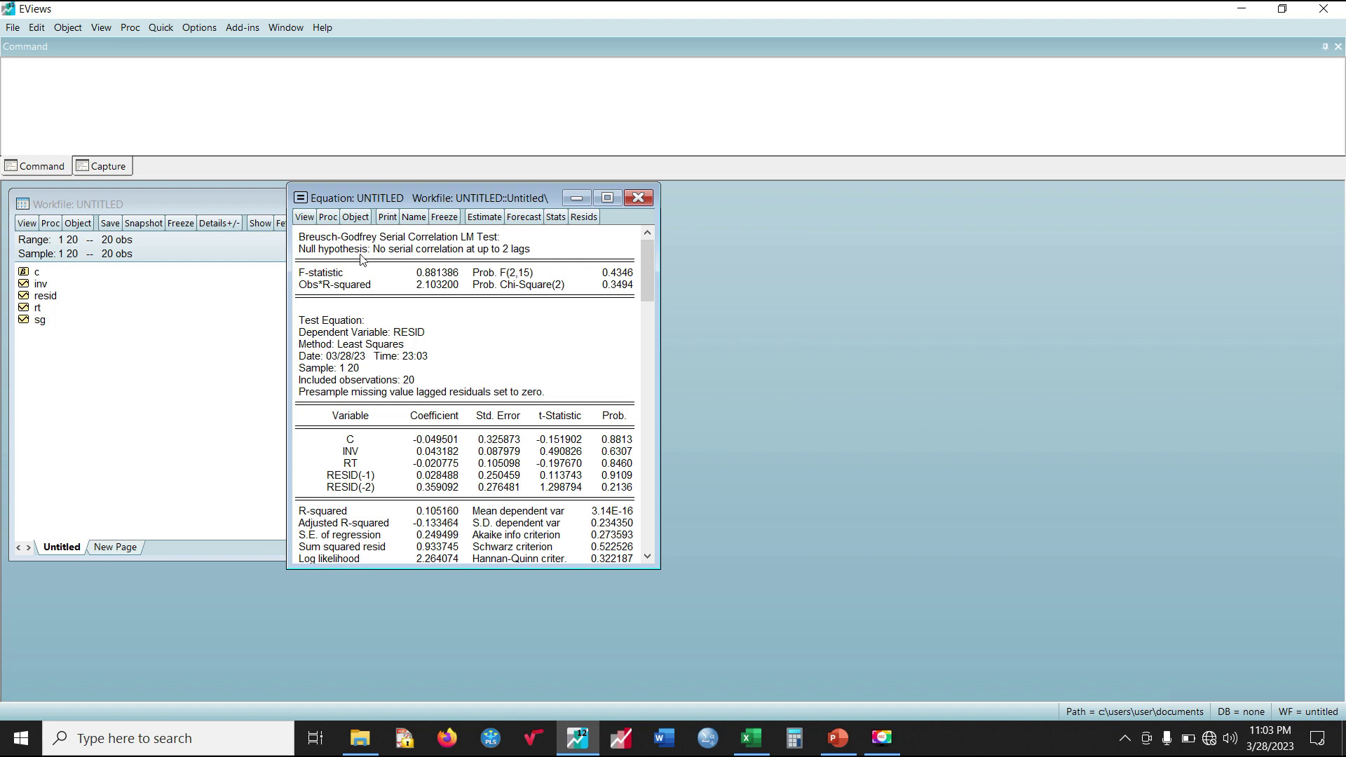
- Run the Breusch-Pagan-Godfrey heteroskedasticity test on the equation with regressors c, inv and rt
click(311, 219)
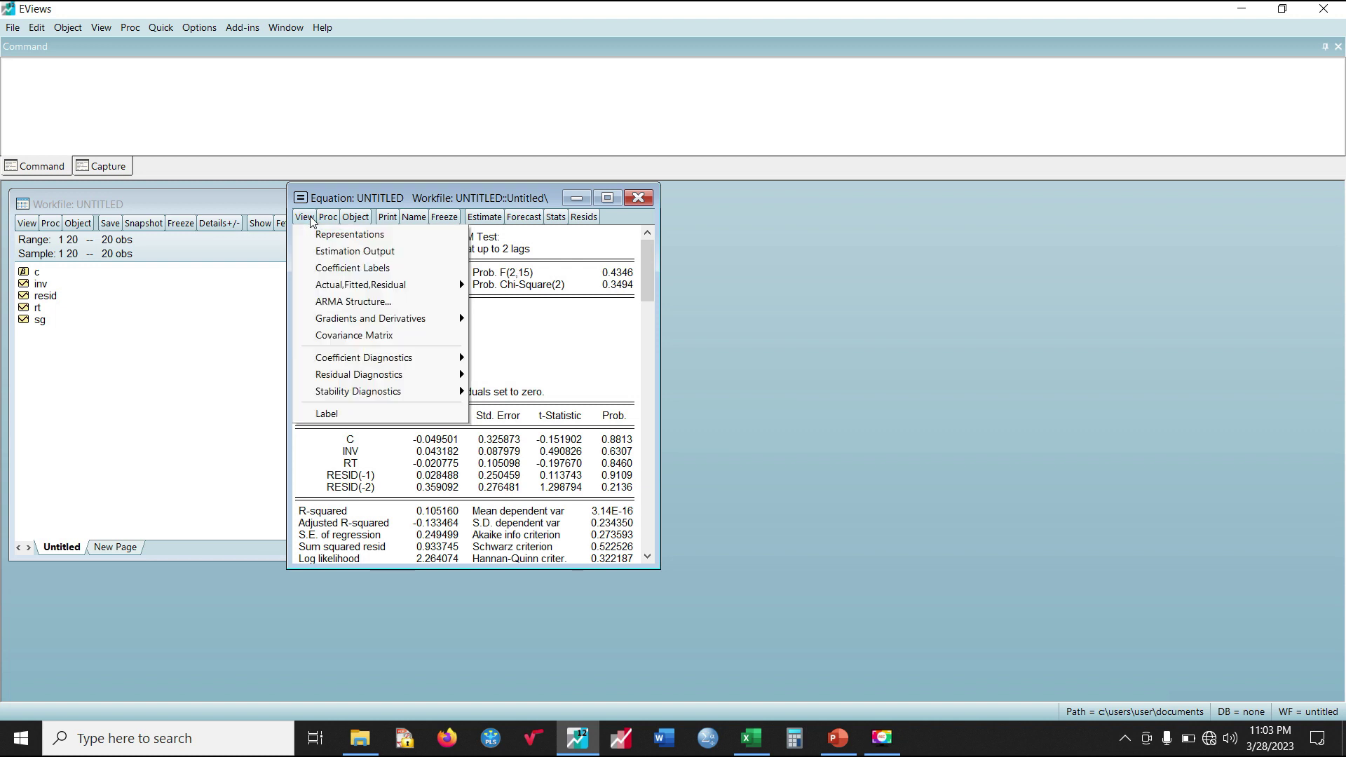
mouse_move(393, 376)
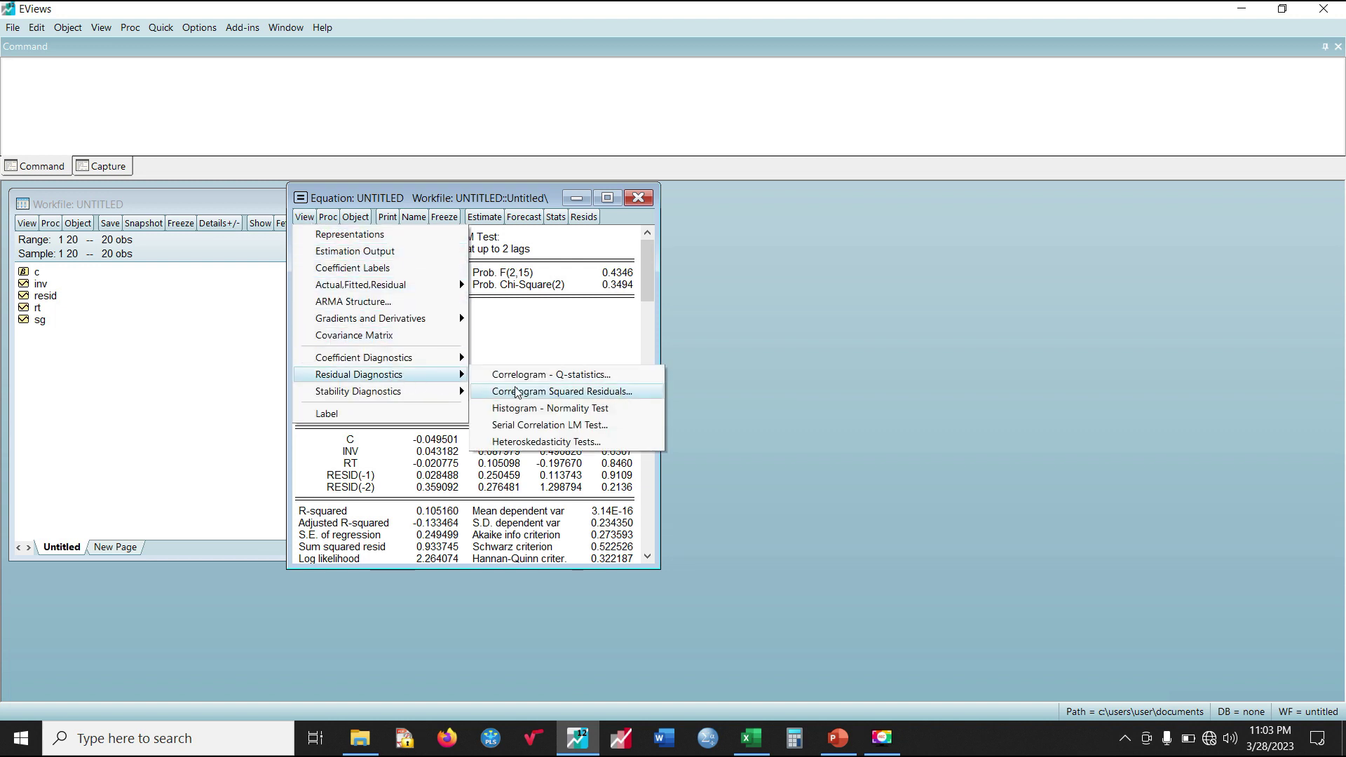
click(546, 442)
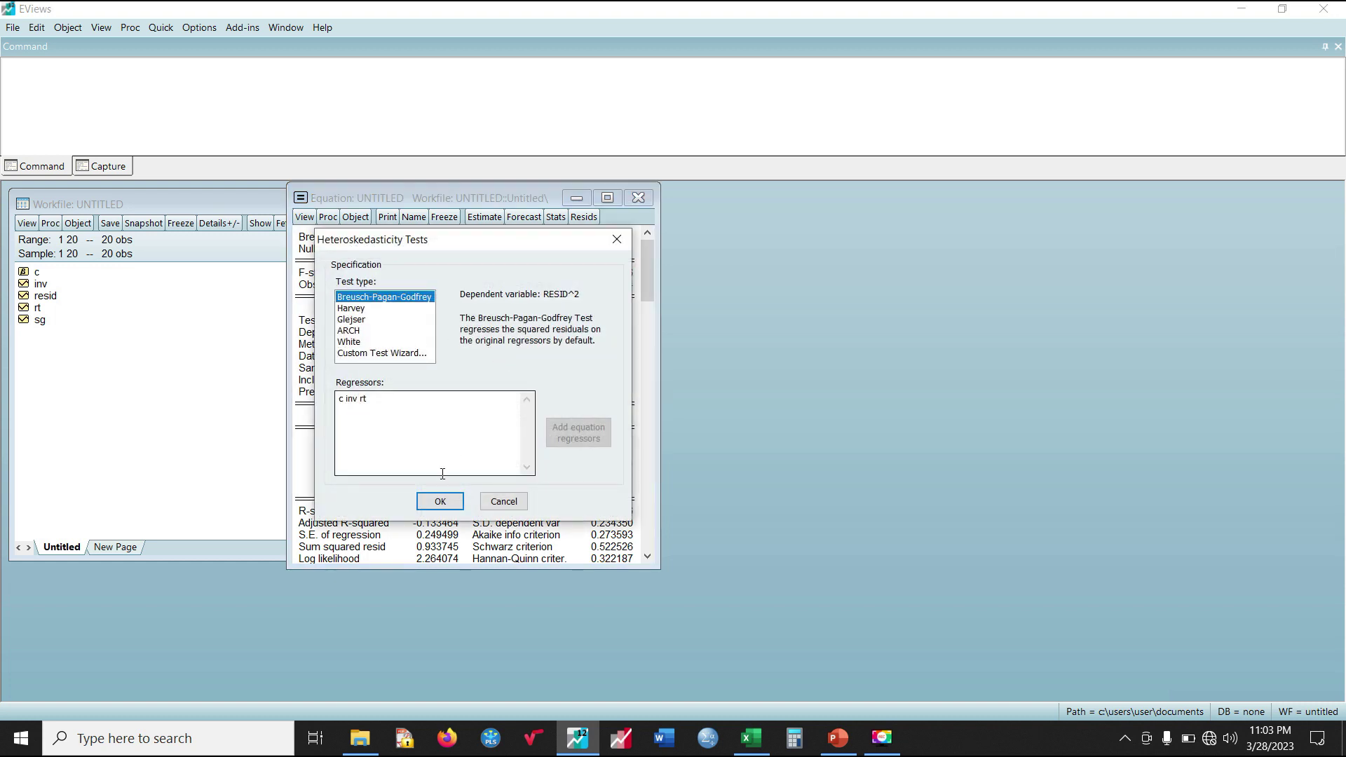
click(439, 501)
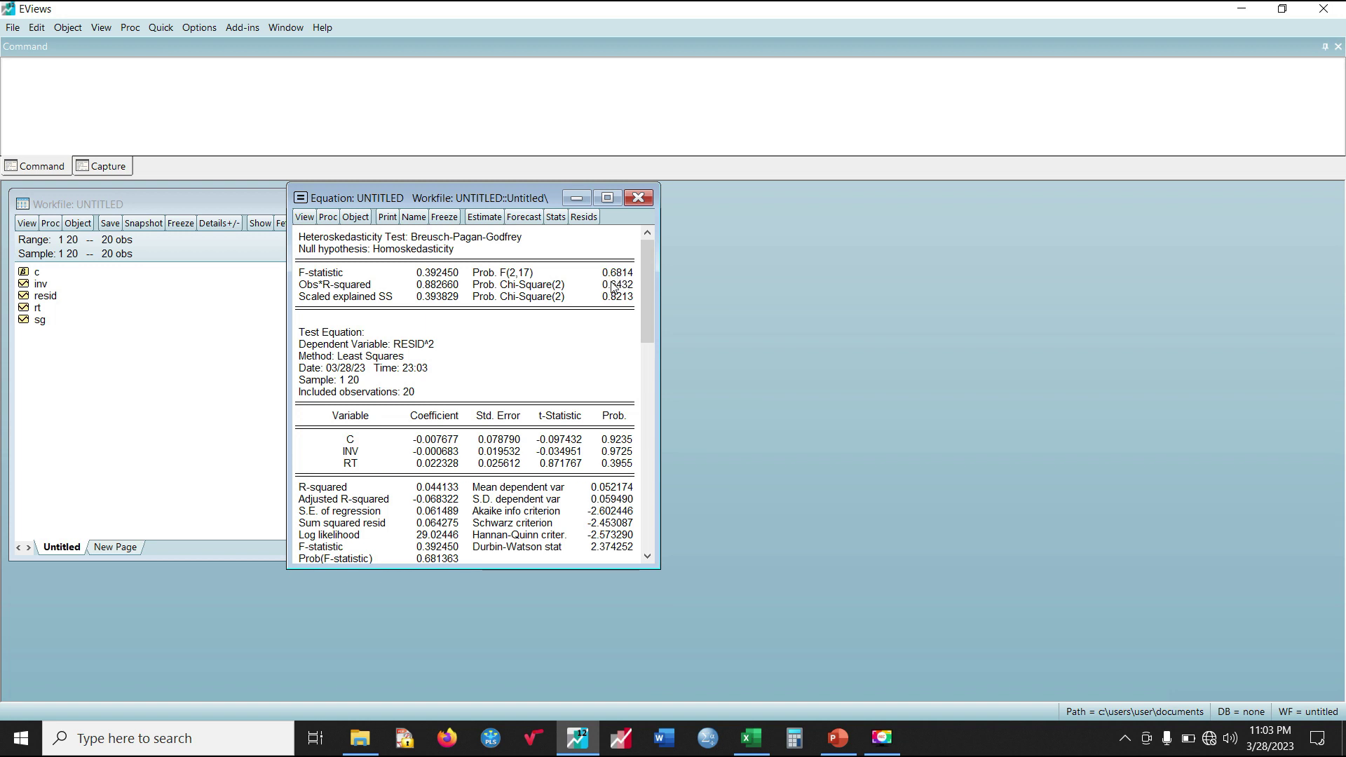
- Run the Ramsey RESET stability test on the SG equation using squares of the fitted values
click(304, 218)
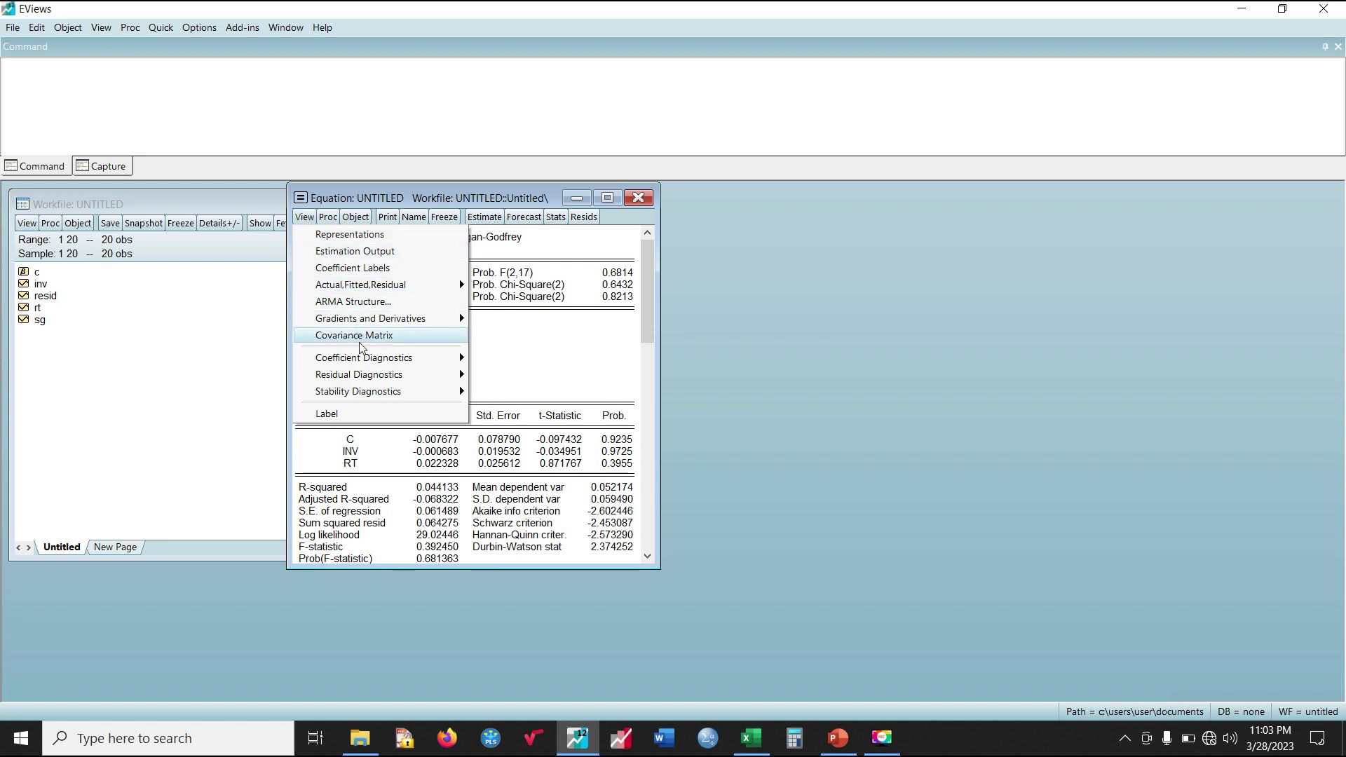
mouse_move(410, 399)
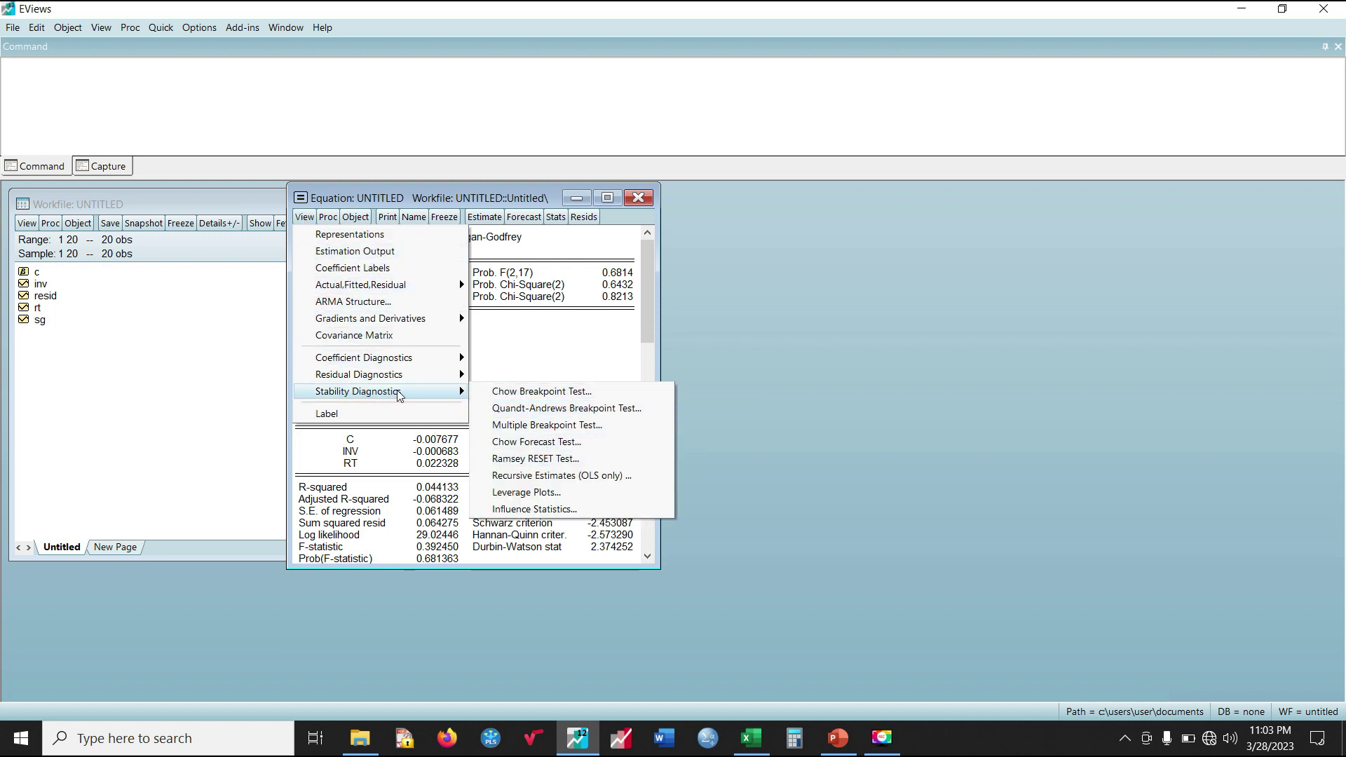
click(564, 460)
click(436, 413)
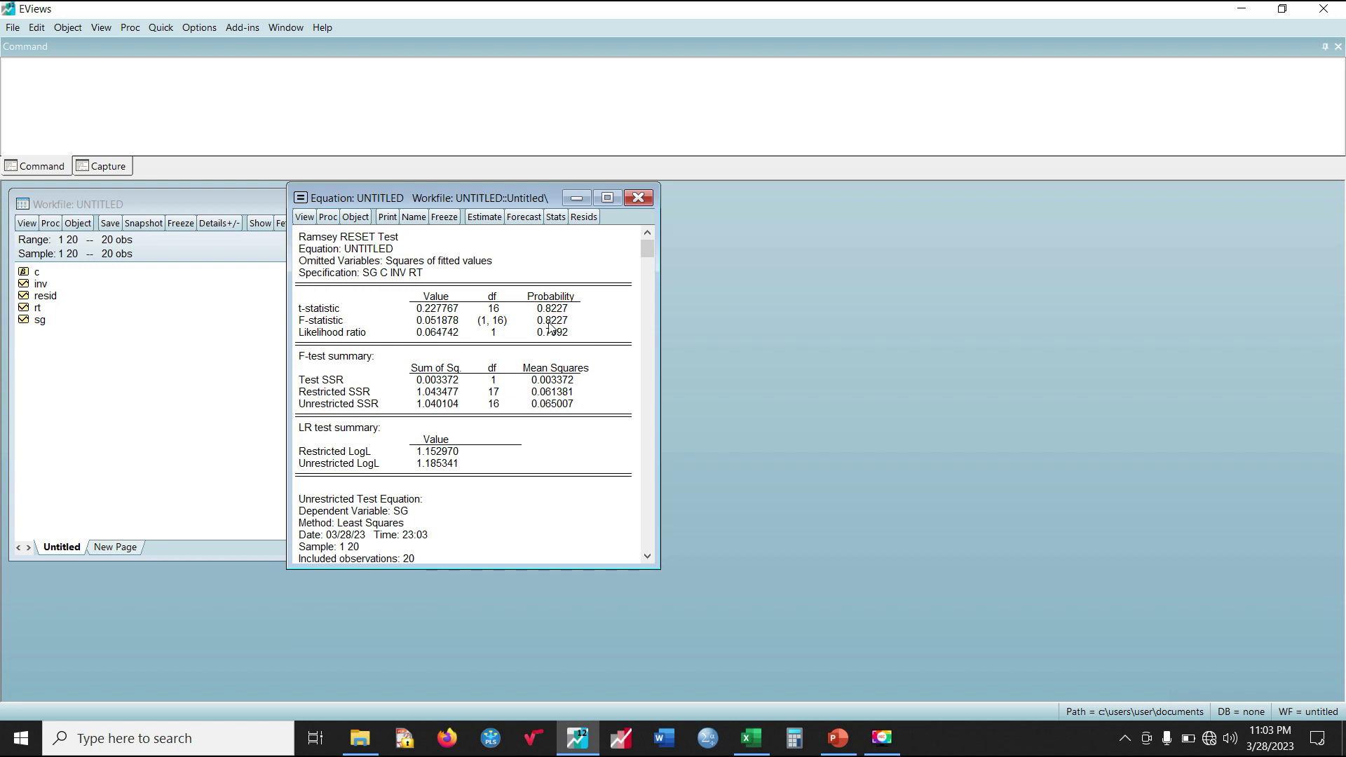
- Plot the CUSUM Test from the equation's recursive estimates and inspect the line against the 5% significance bounds
click(305, 217)
mouse_move(366, 395)
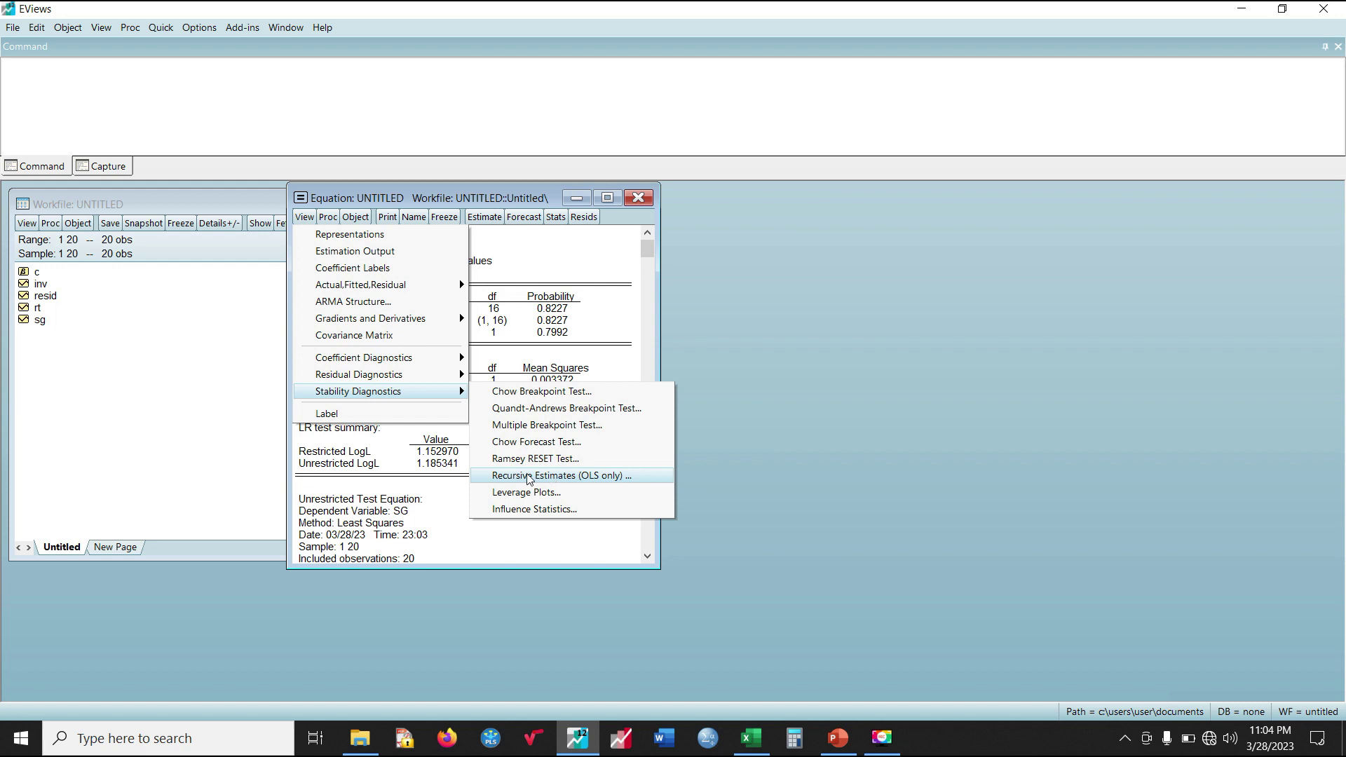
click(574, 477)
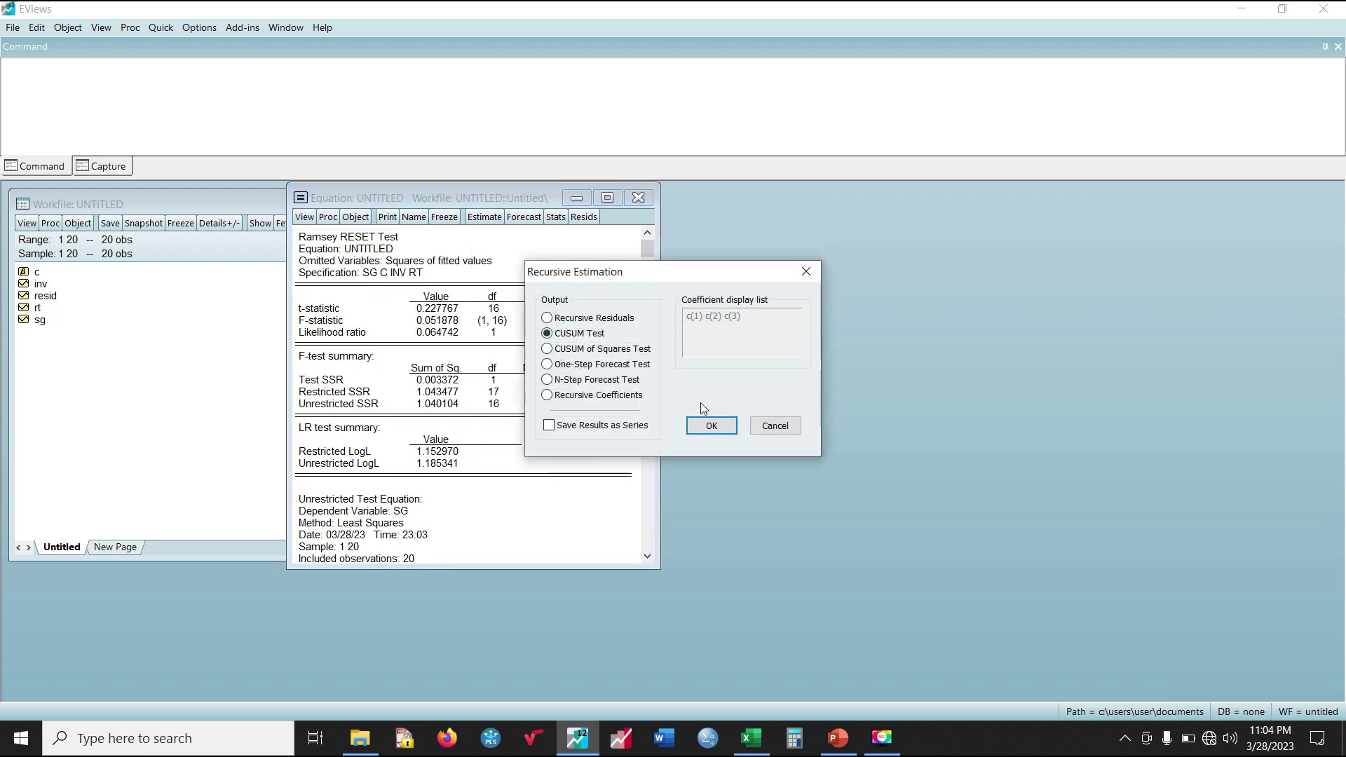
click(710, 426)
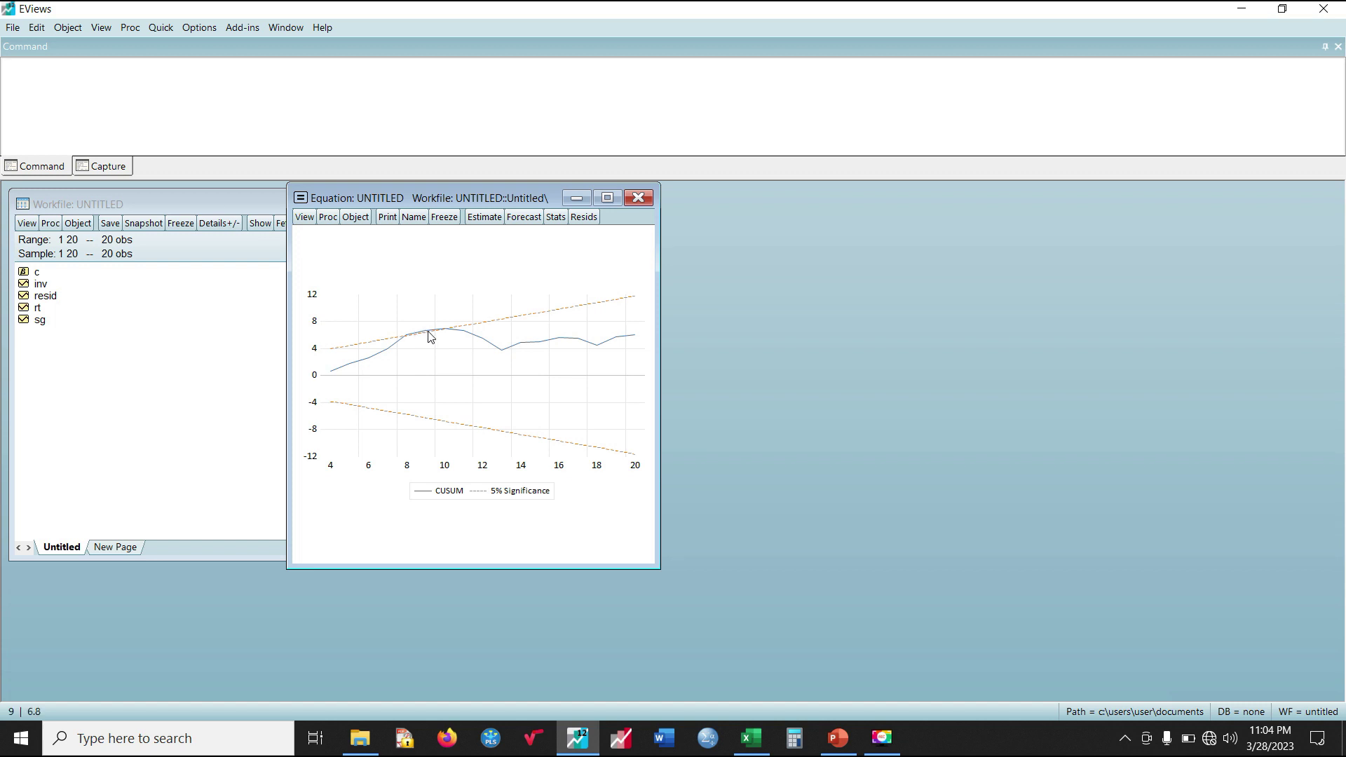
mouse_move(435, 343)
- Plot the CUSUM of Squares Test from the equation's recursive estimates and inspect it against the 5% significance bounds
click(304, 216)
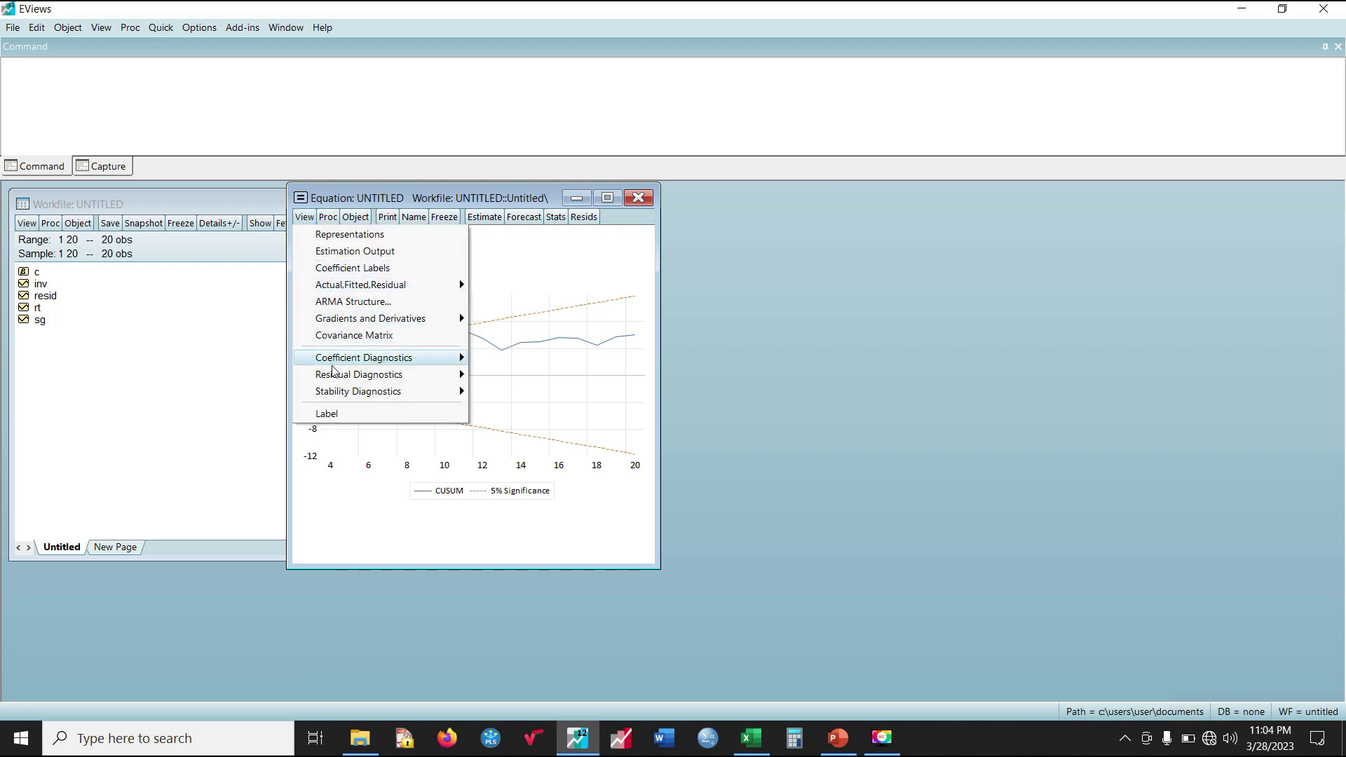
mouse_move(358, 393)
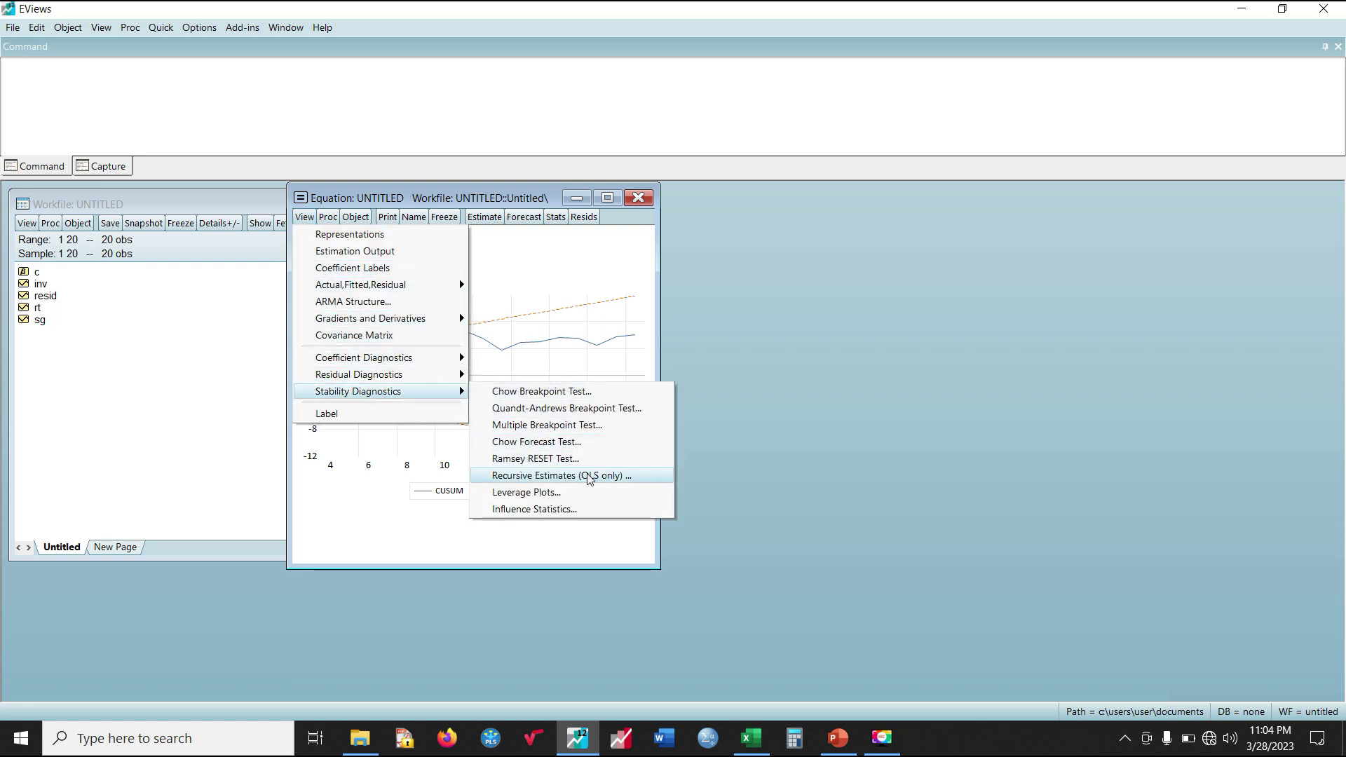
click(556, 477)
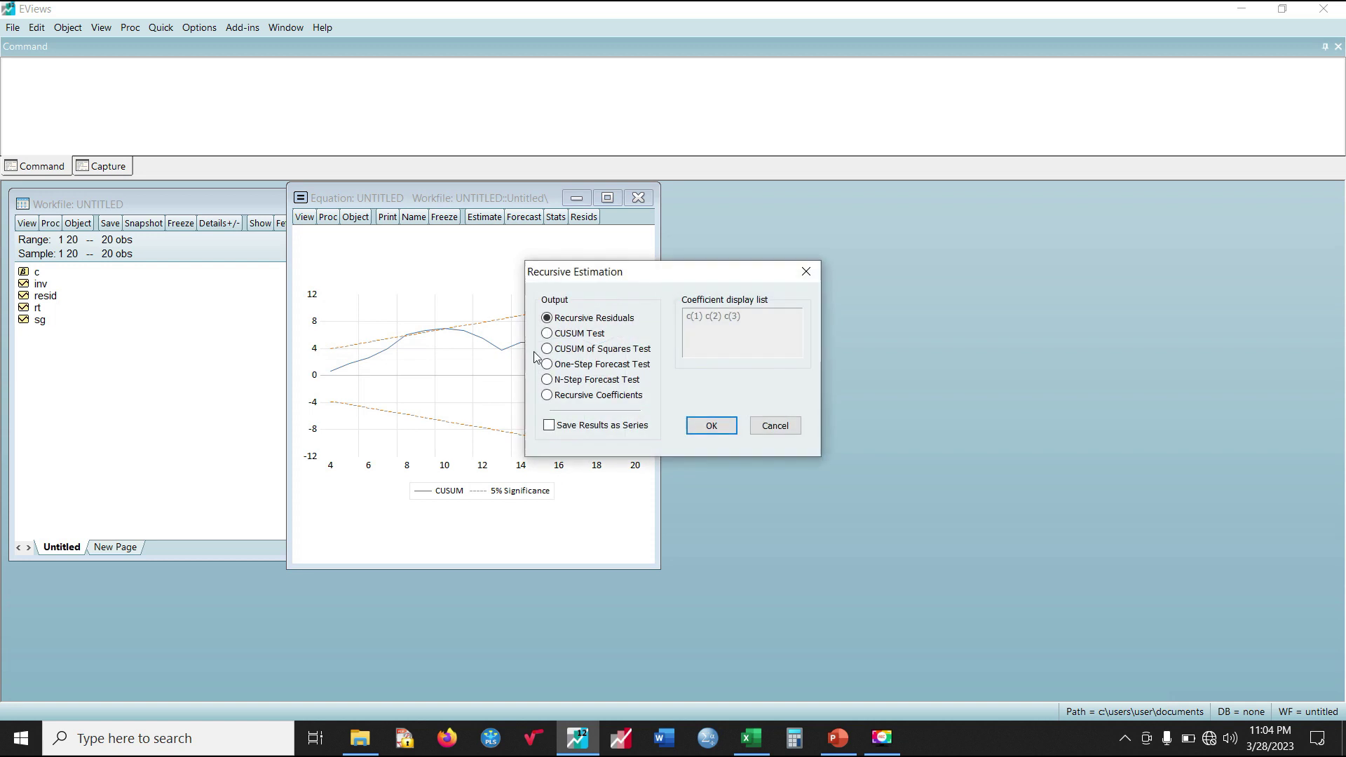
click(580, 350)
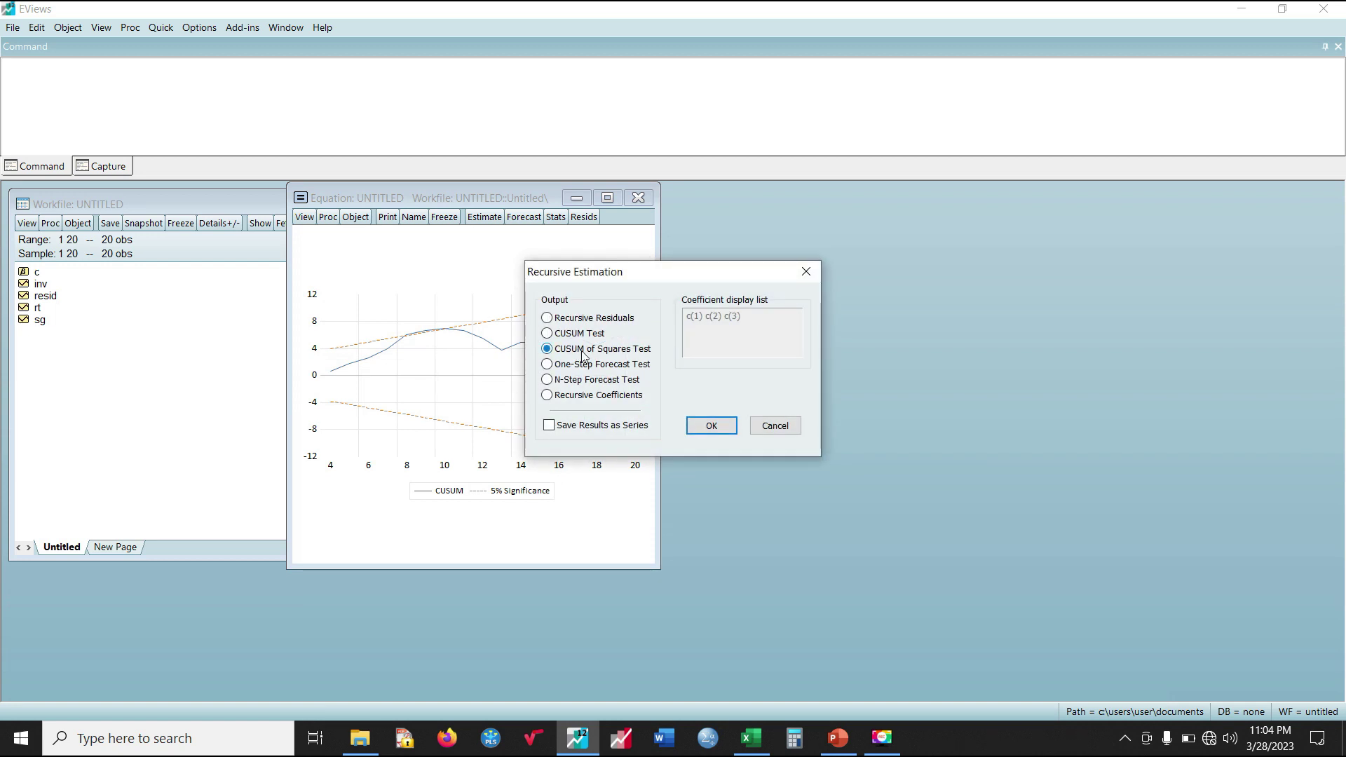
click(697, 425)
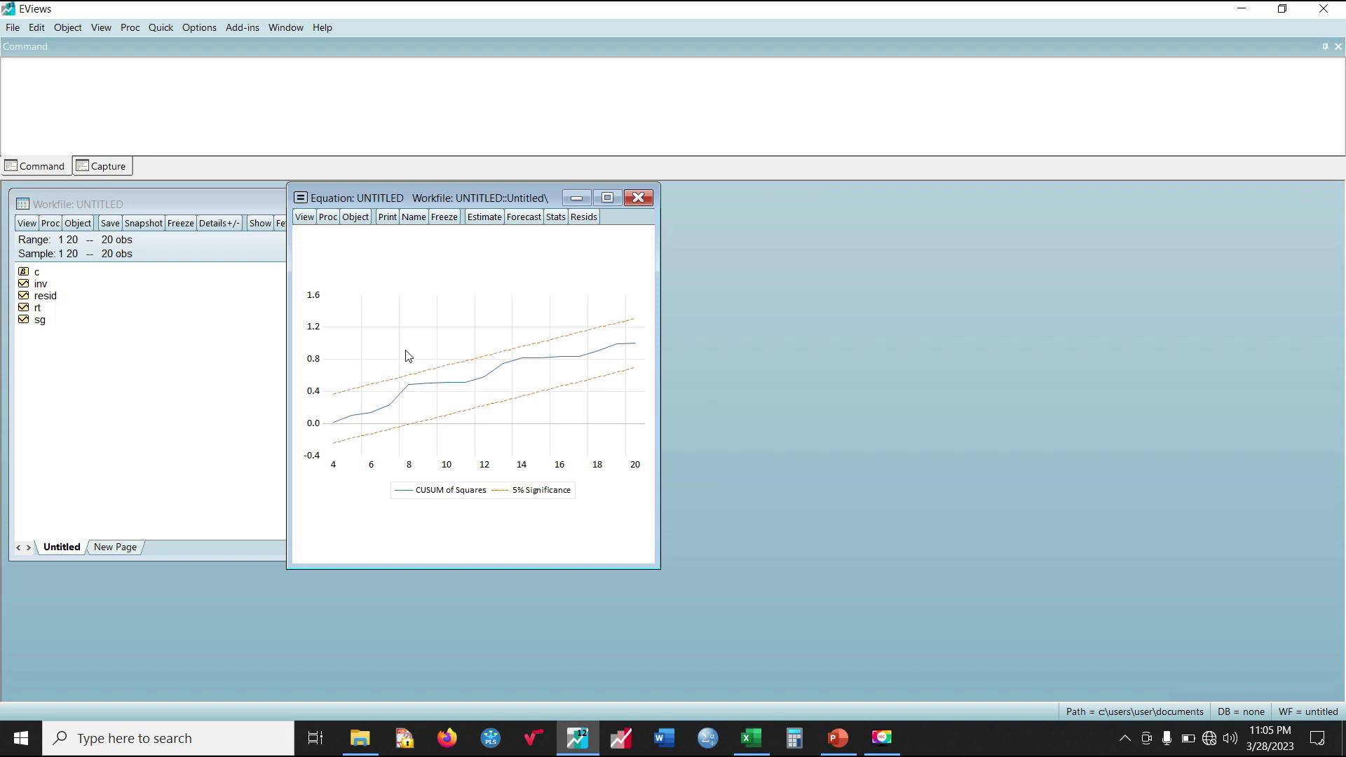
mouse_move(450, 412)
mouse_move(418, 387)
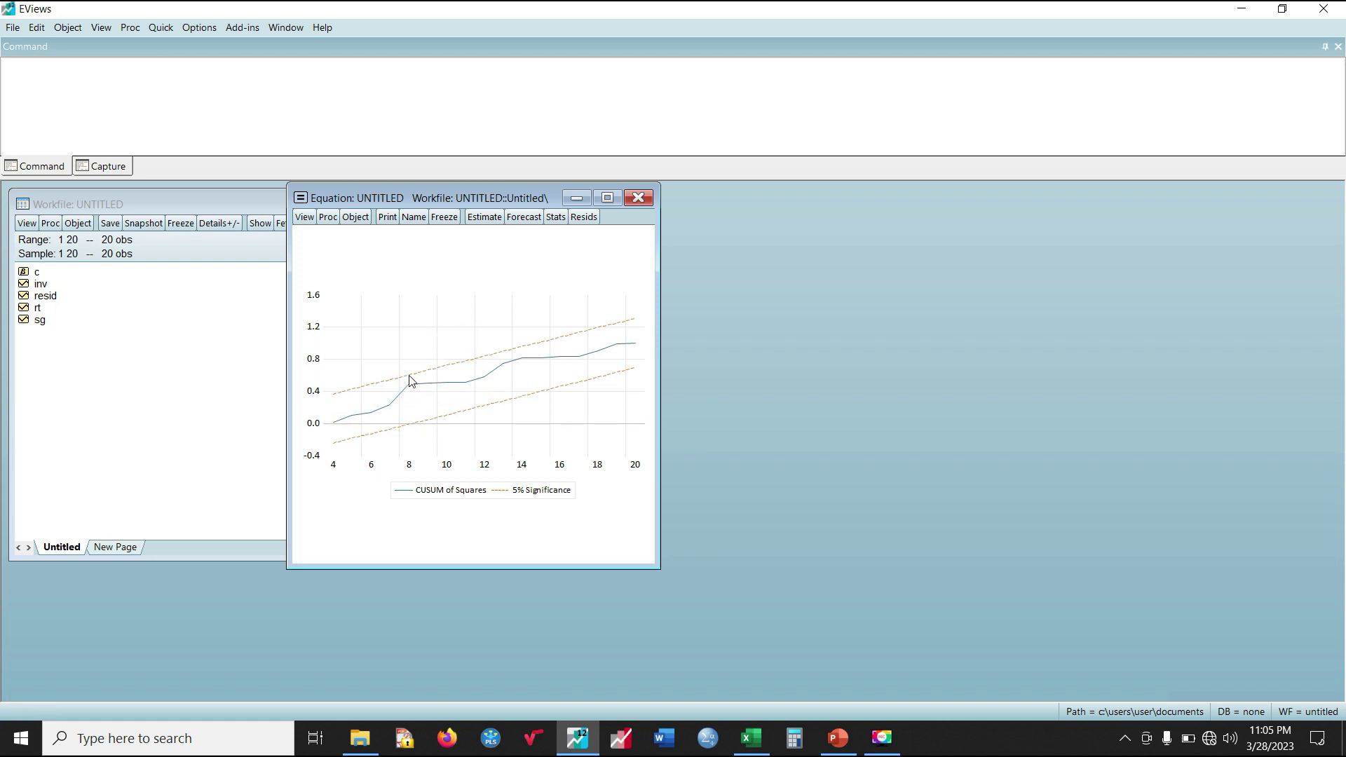